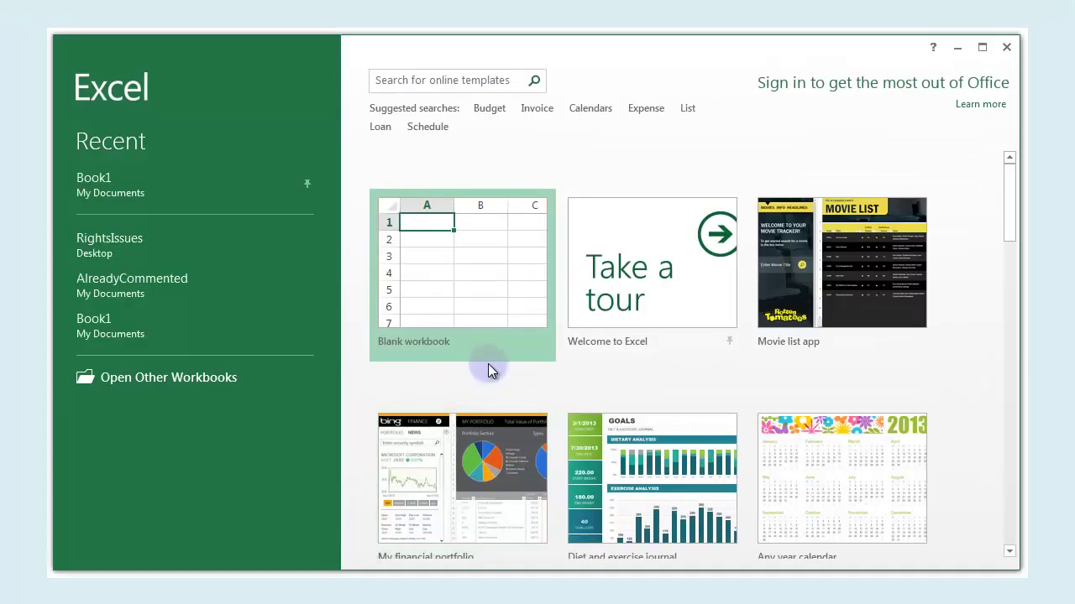
# Create a new blank workbook
pyautogui.click(452, 265)
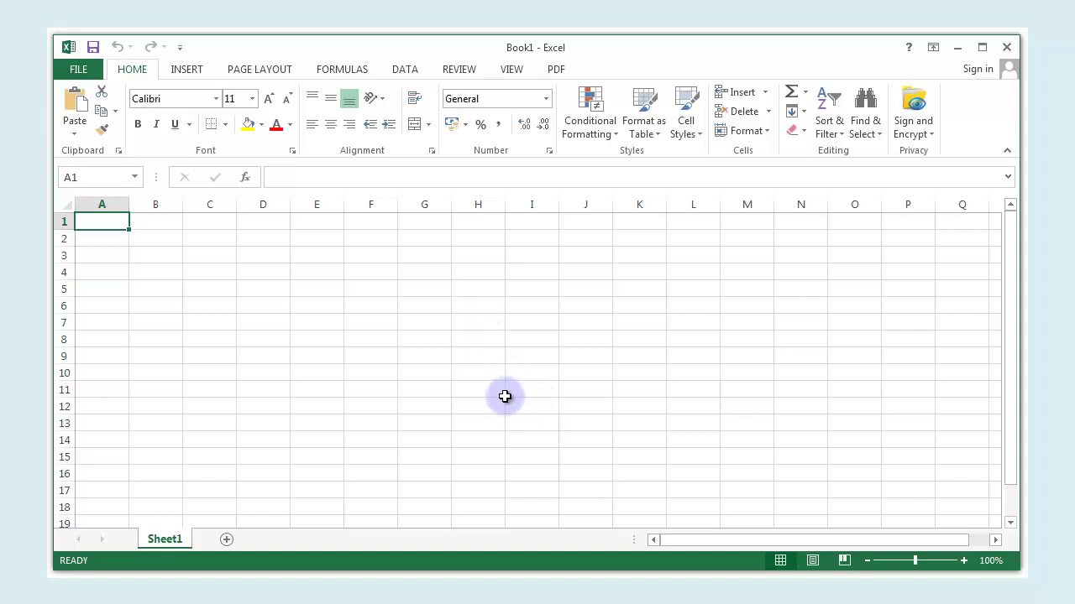
pyautogui.keyDown('ctrl'); pyautogui.scroll(5, 503, 397); pyautogui.keyUp('ctrl')
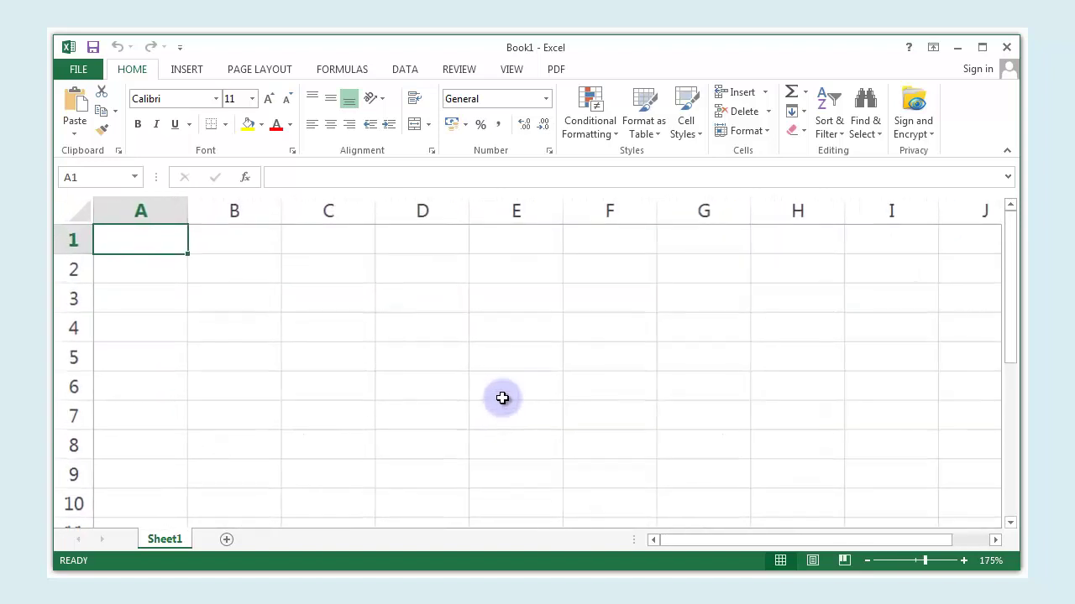
pyautogui.keyDown('ctrl'); pyautogui.scroll(1, 503, 398); pyautogui.keyUp('ctrl')
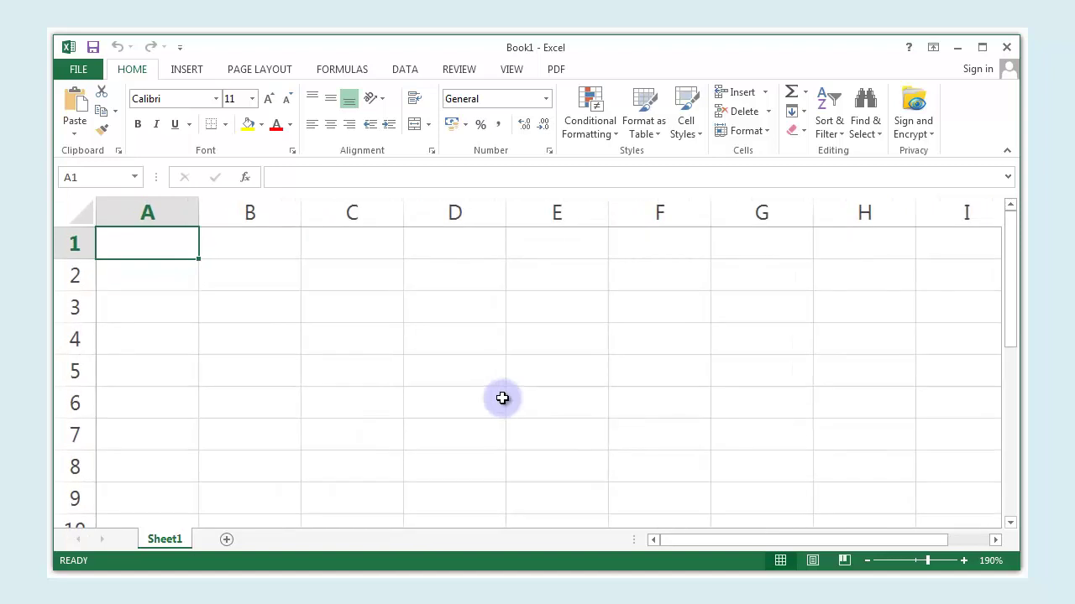
pyautogui.keyDown('ctrl'); pyautogui.scroll(-1, 502, 398); pyautogui.keyUp('ctrl')
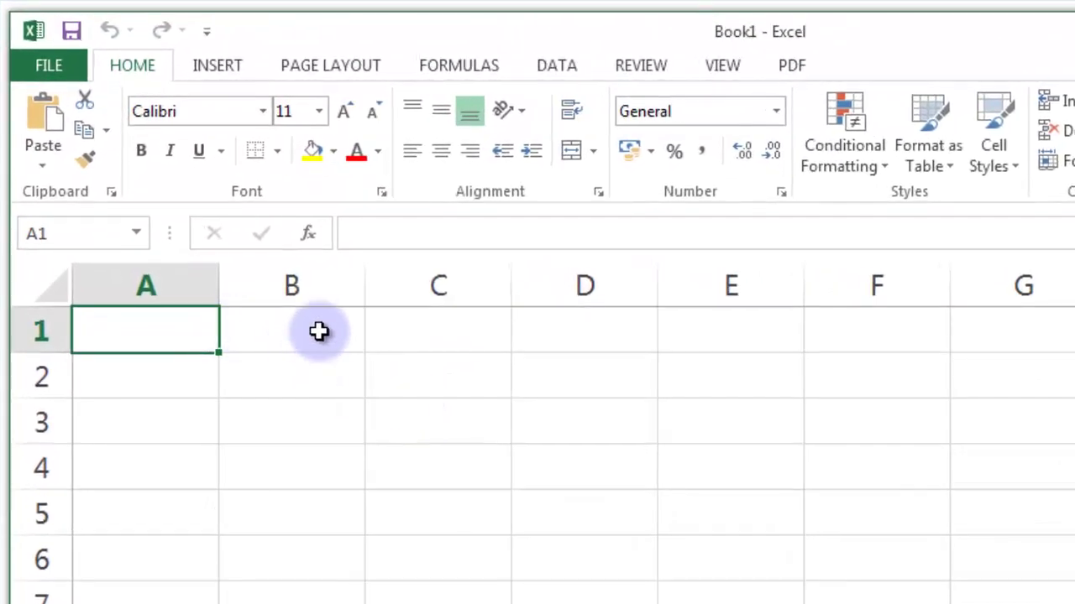
# Enter the labels New Shares in cell A1 and Old Shares in cell A2
pyautogui.click(177, 331)
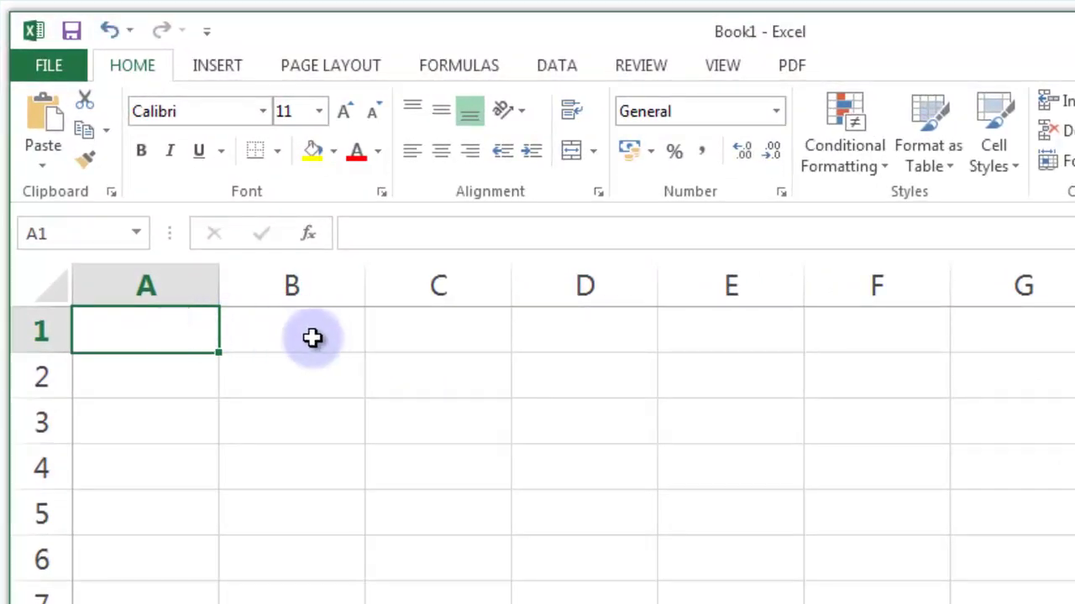
pyautogui.write('New')
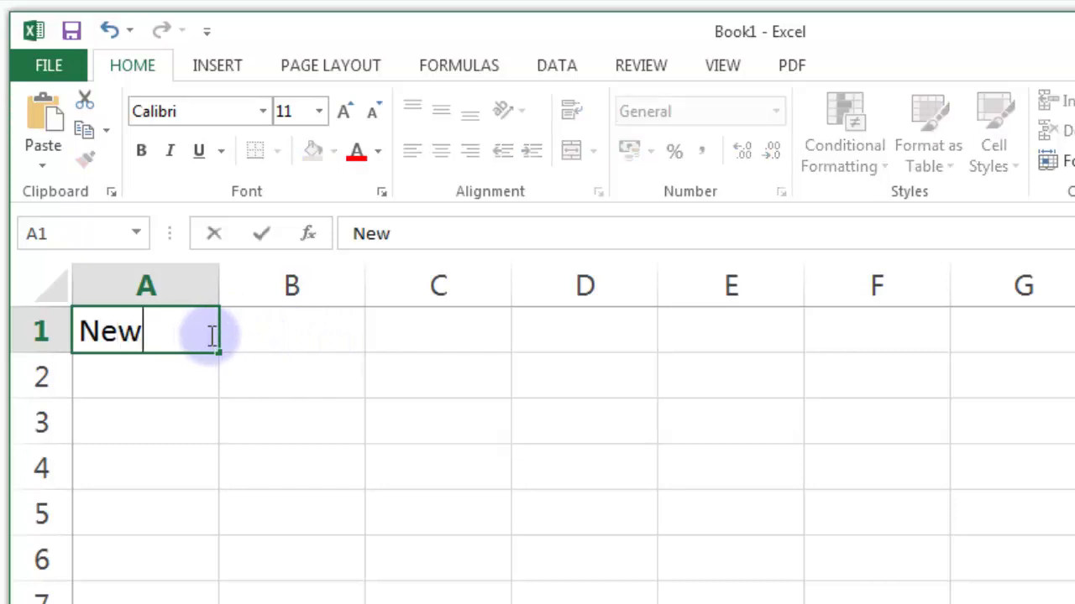
pyautogui.write(' Share')
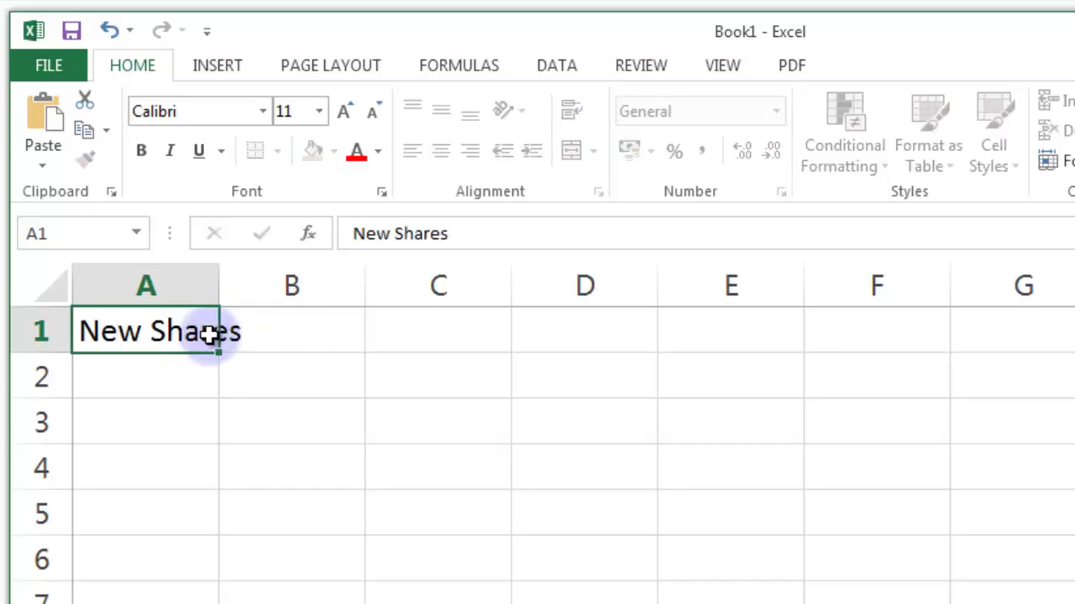
pyautogui.write('s')
pyautogui.press('Return')
pyautogui.write('Old Share')
pyautogui.press('Return')
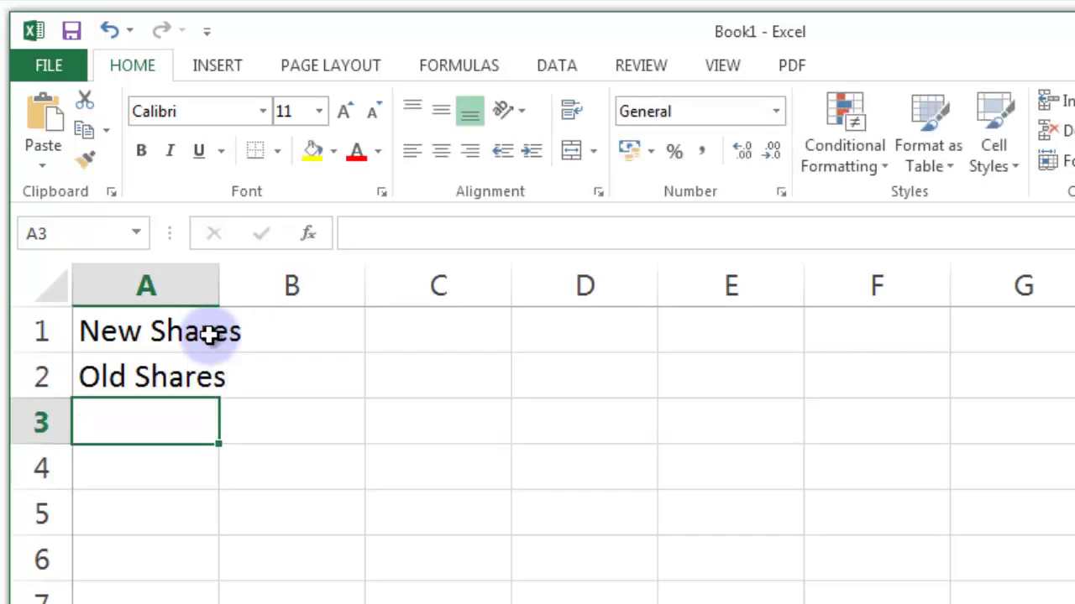
# Enter the labels Shares Held, Current Price and Subscr Price in A3 to A5, and autofit the width of column A
pyautogui.write('Shares')
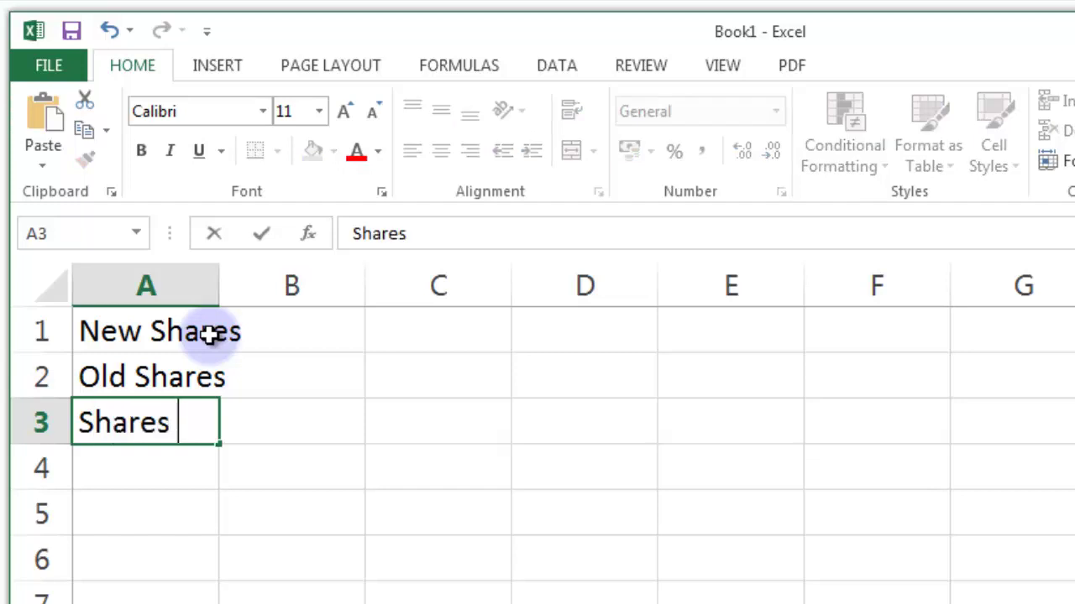
pyautogui.write(' Held')
pyautogui.press('Return')
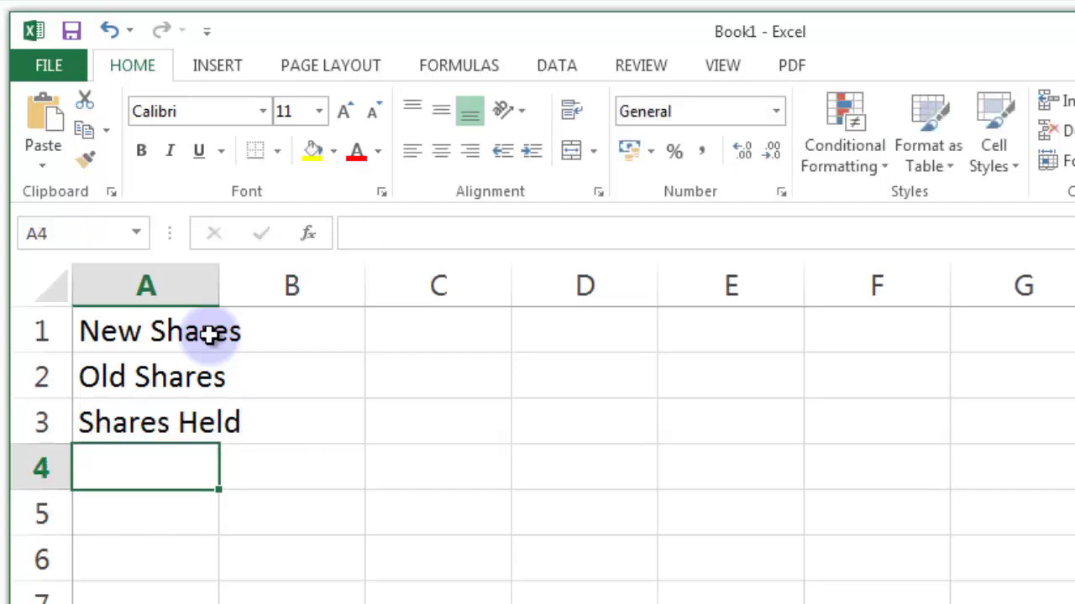
pyautogui.write('Current Price')
pyautogui.press('Return')
pyautogui.write('Subscr Pr')
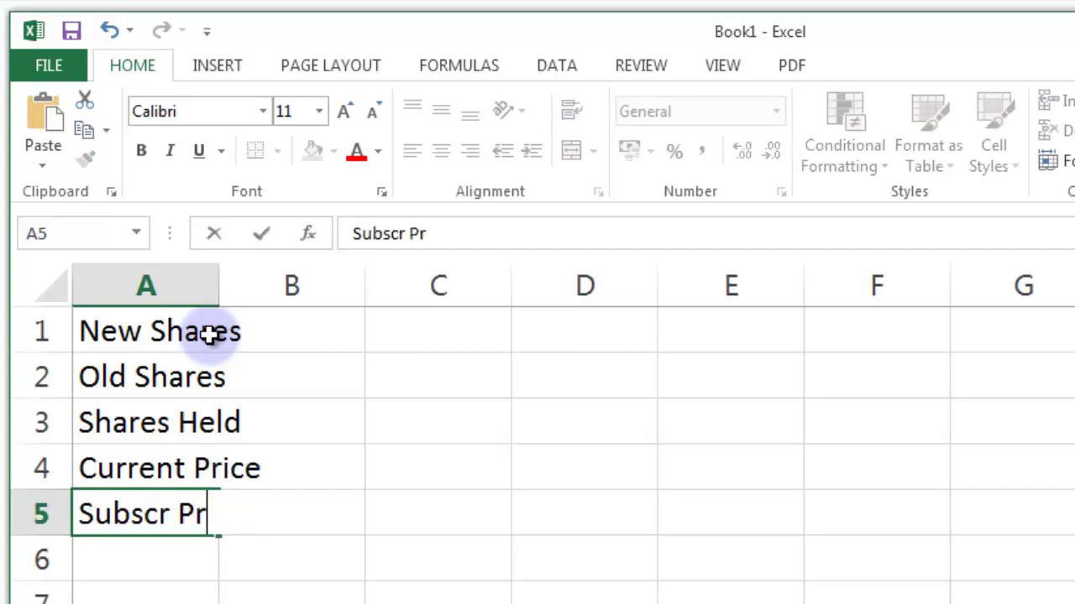
pyautogui.write('ice')
pyautogui.press('Return')
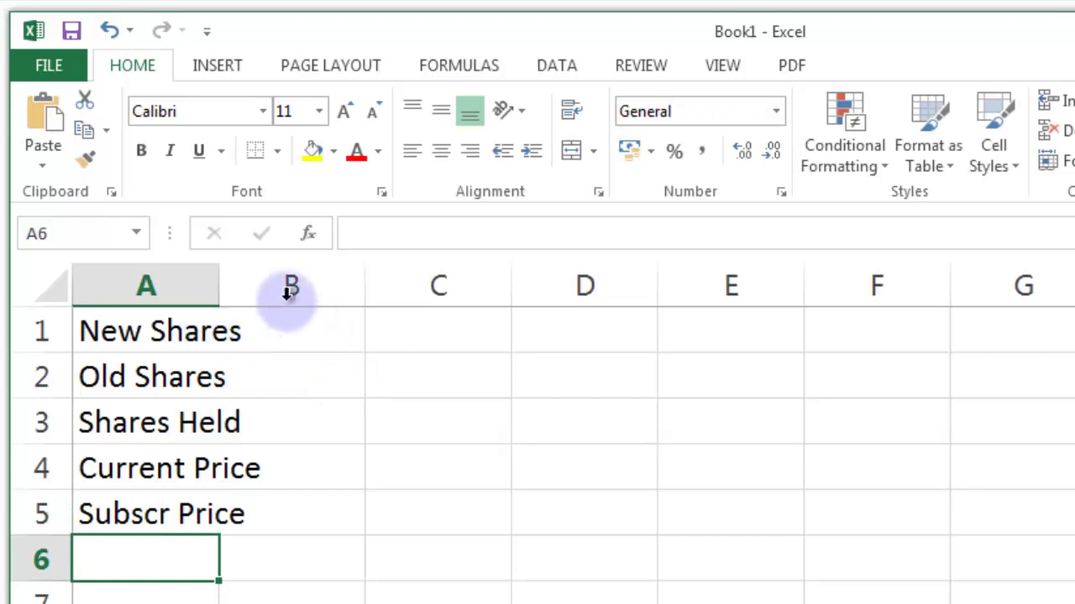
pyautogui.doubleClick(212, 288)
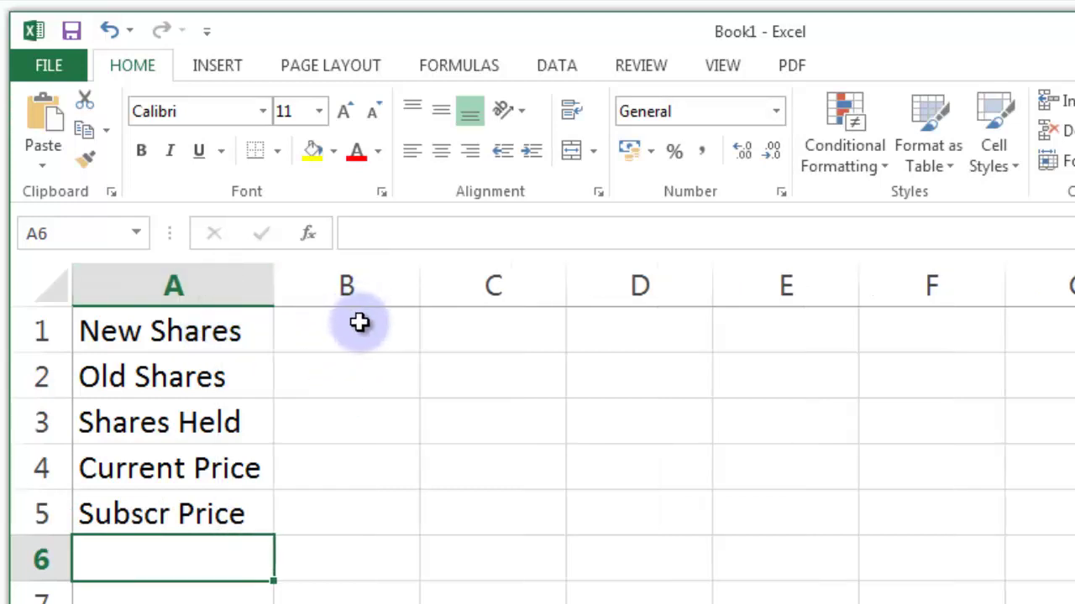
# Fill the input cells B1 to B5 with yellow
pyautogui.moveTo(373, 325); pyautogui.dragTo(351, 507)
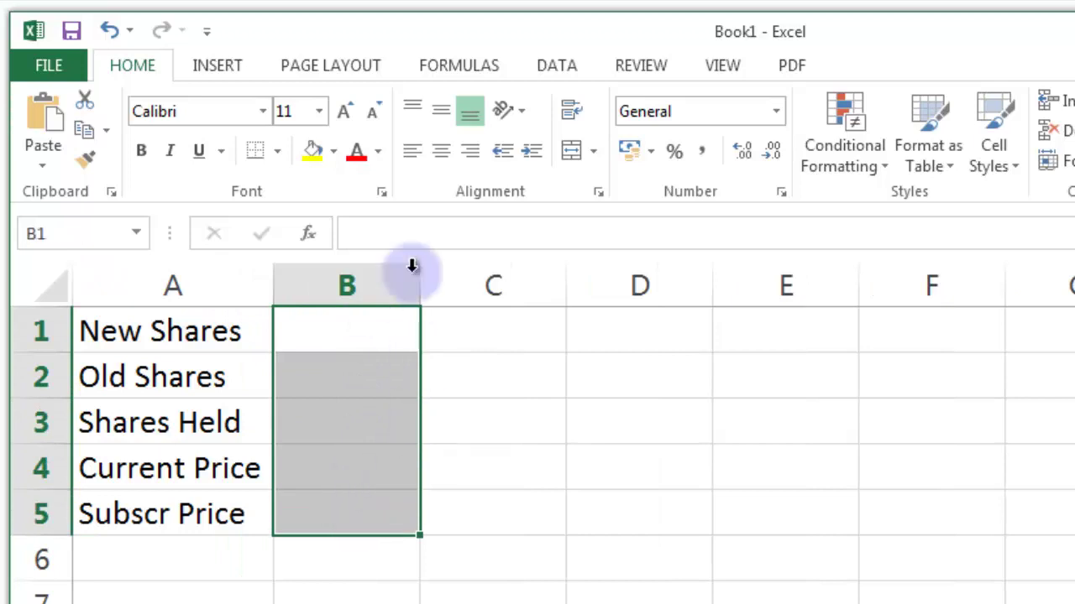
pyautogui.click(315, 155)
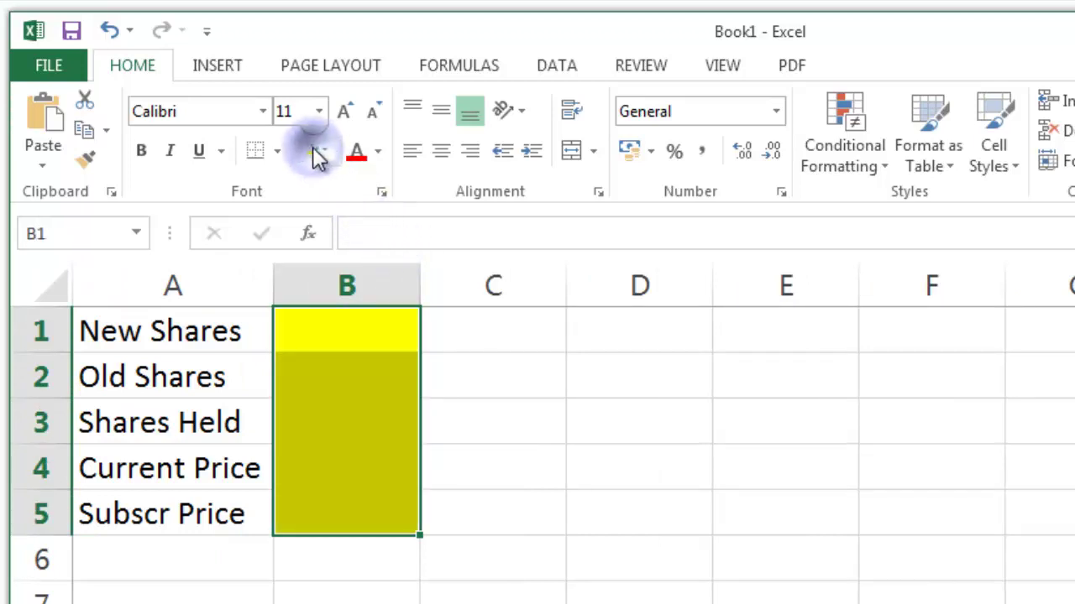
pyautogui.click(509, 346)
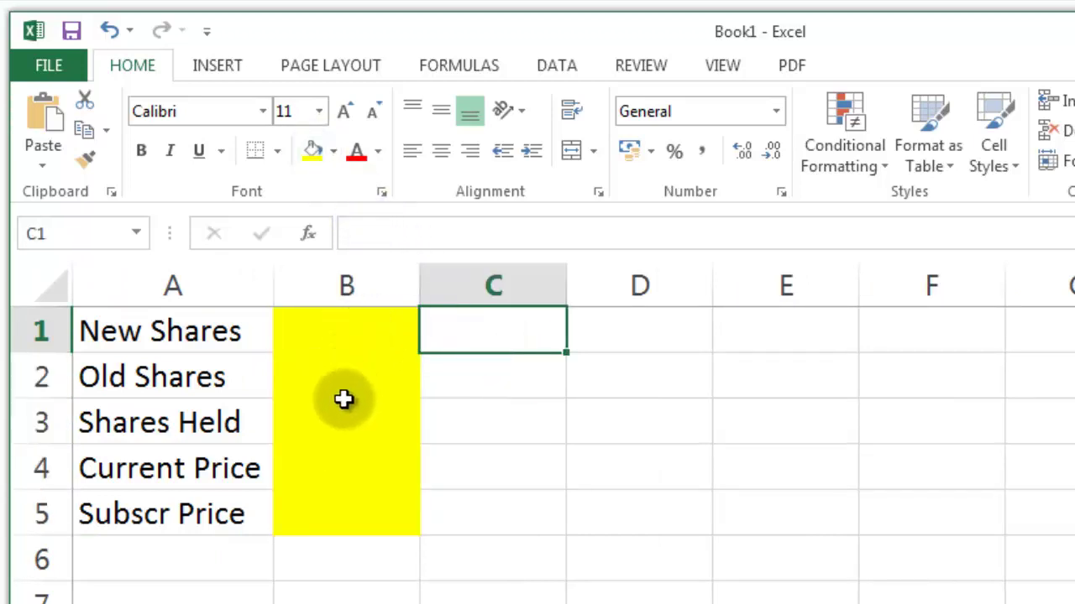
# Enter 1 for New Shares in B1 and 5 for Old Shares in B2
pyautogui.click(353, 330)
pyautogui.write('1')
pyautogui.press('Return')
pyautogui.write('5')
pyautogui.press('Return')
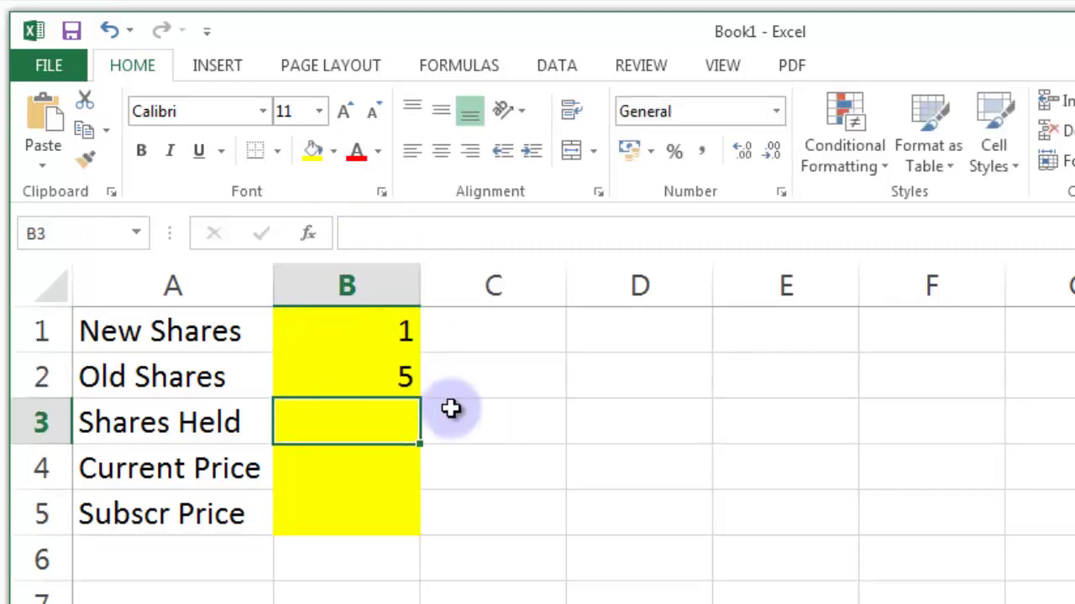
pyautogui.click(386, 375)
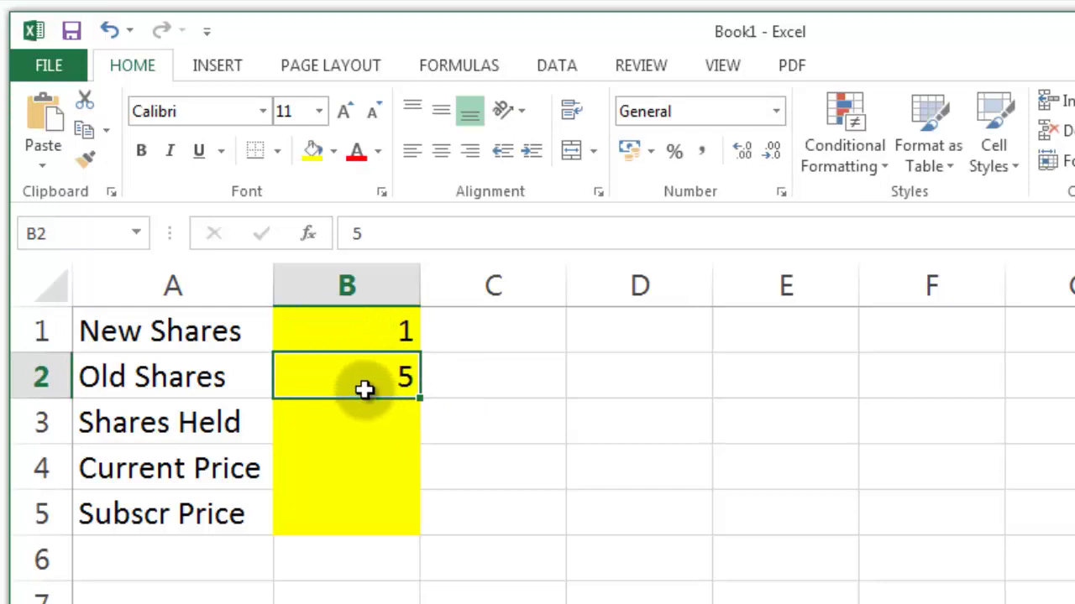
pyautogui.click(364, 335)
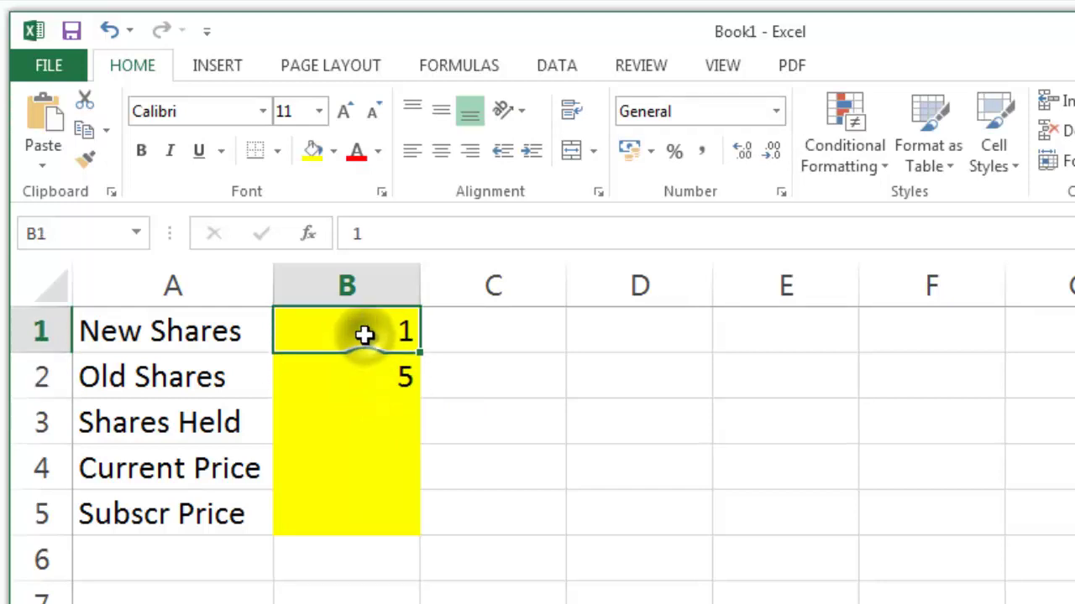
pyautogui.click(336, 529)
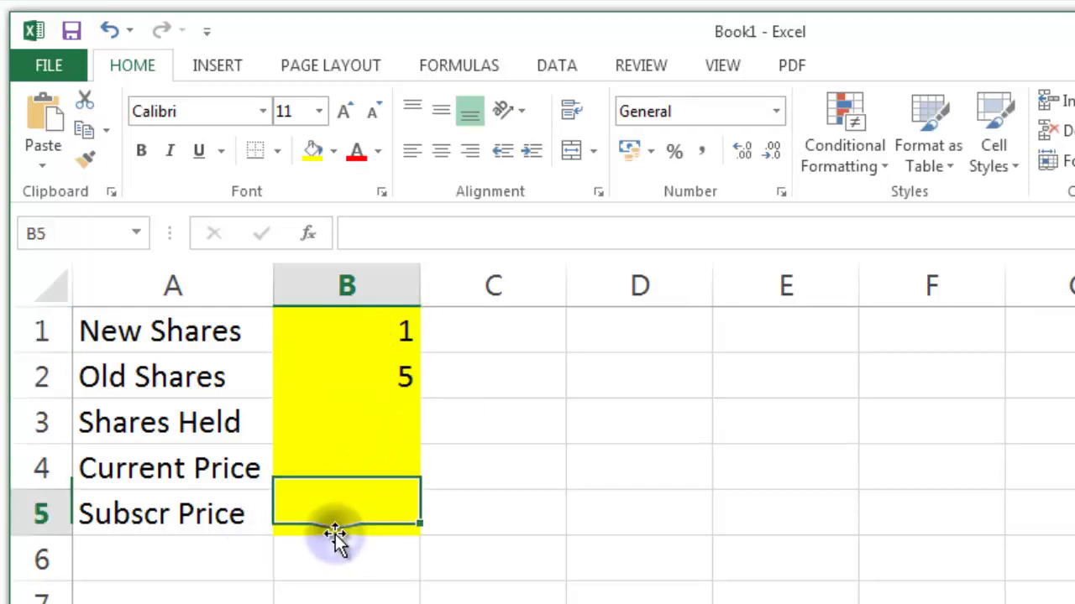
# Enter 4000 for Shares Held in B3, 1.75 for Current Price in B4 and 1.5 for Subscr Price in B5
pyautogui.click(379, 423)
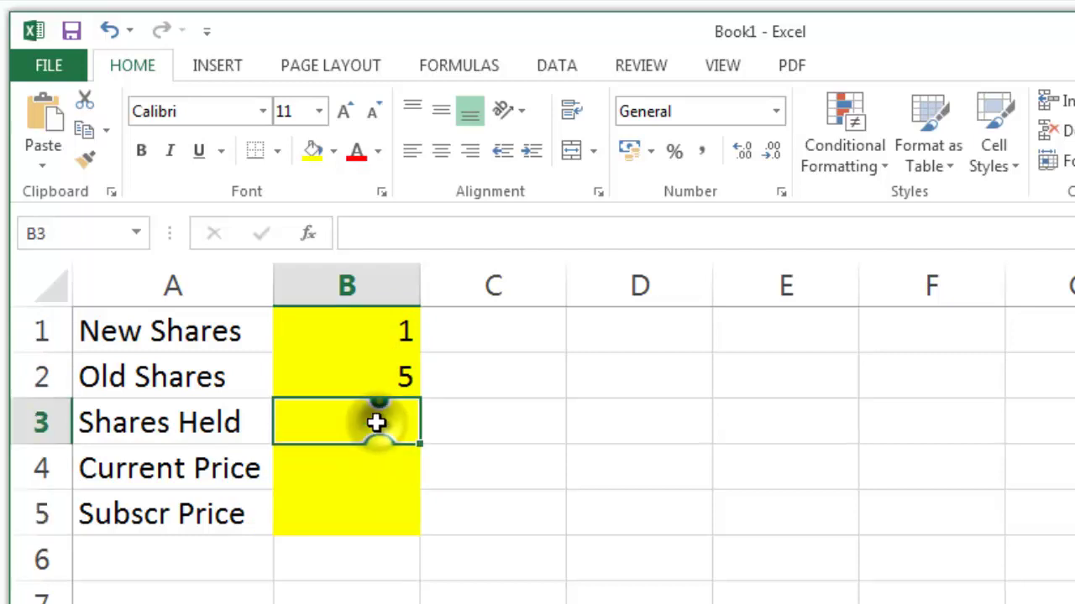
pyautogui.write('4000')
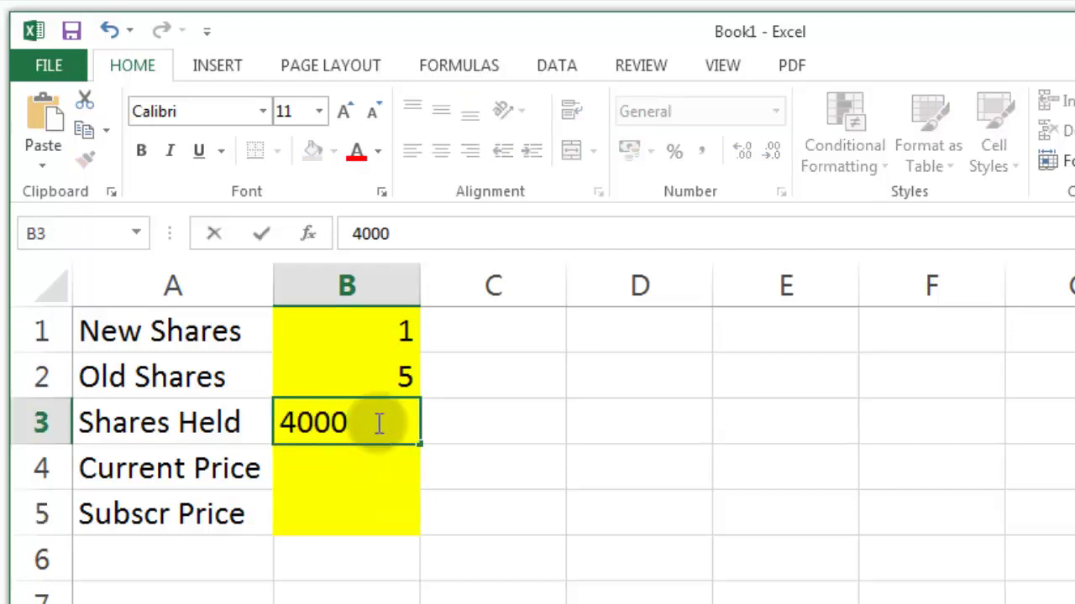
pyautogui.press('Return')
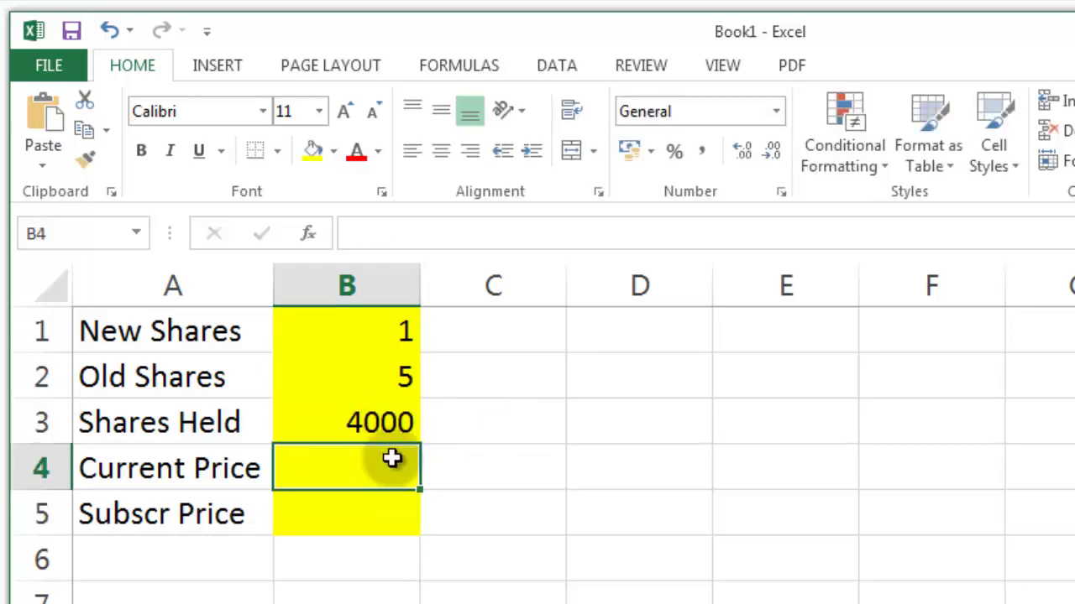
pyautogui.write('1.75')
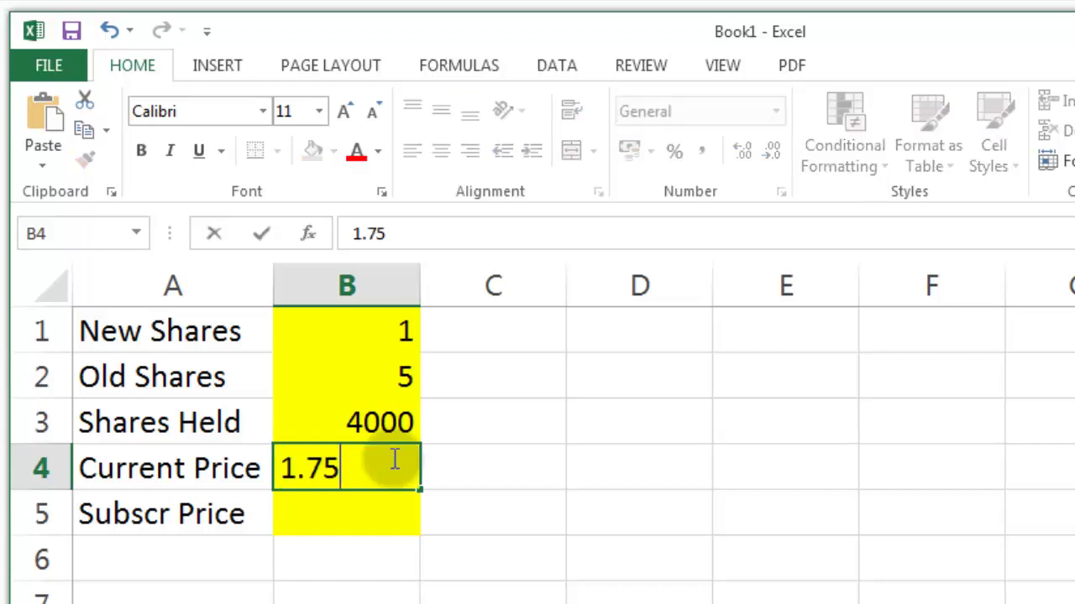
pyautogui.press('Return')
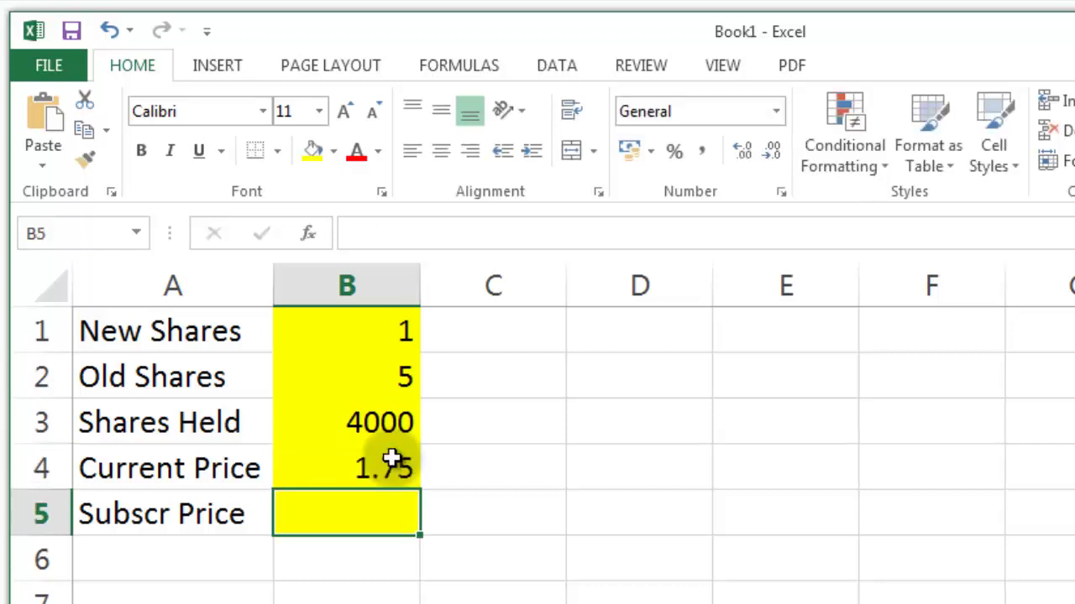
pyautogui.write('1.5')
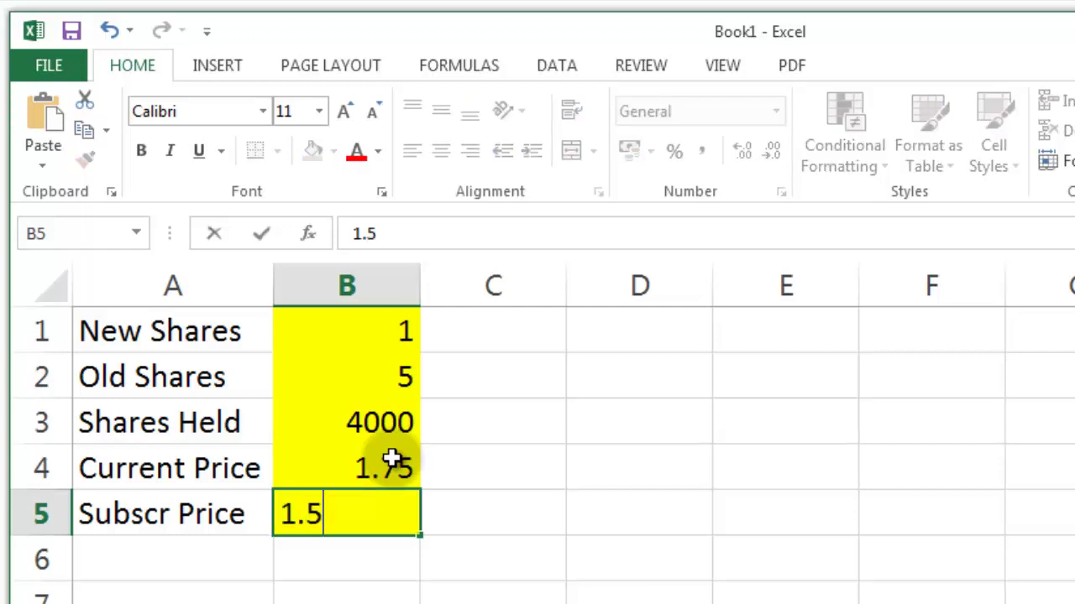
pyautogui.press('Return')
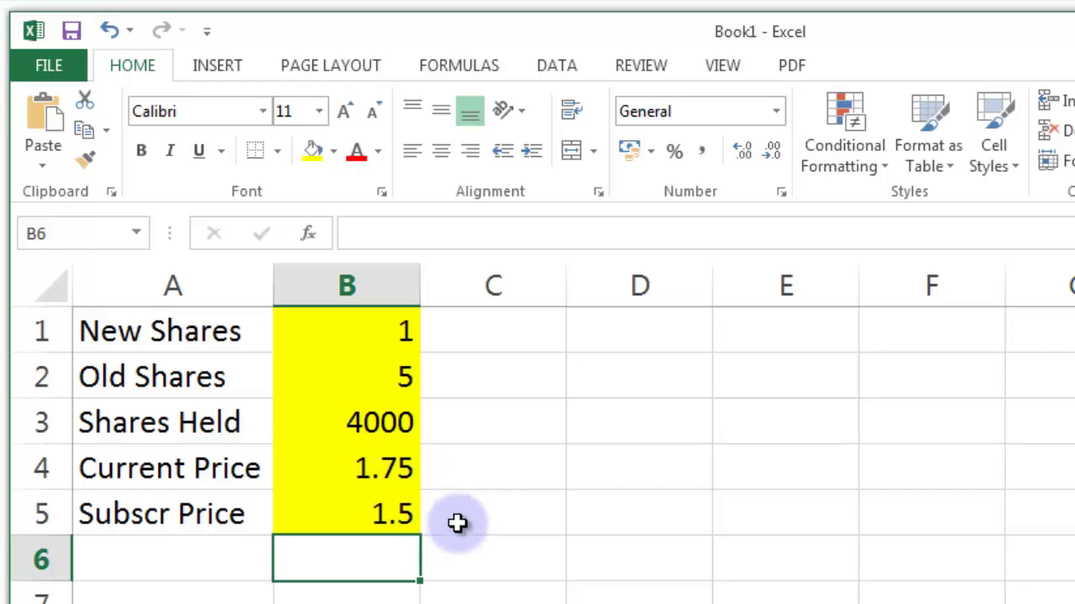
# Enter the label Rights in cell D1
pyautogui.click(638, 332)
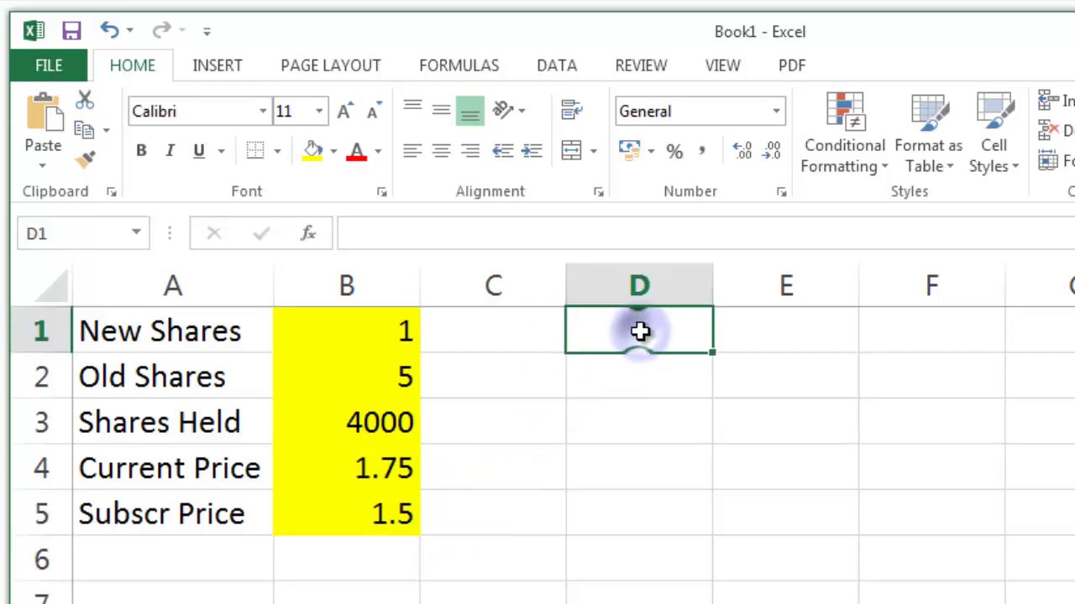
pyautogui.write('Rights')
pyautogui.press('Return')
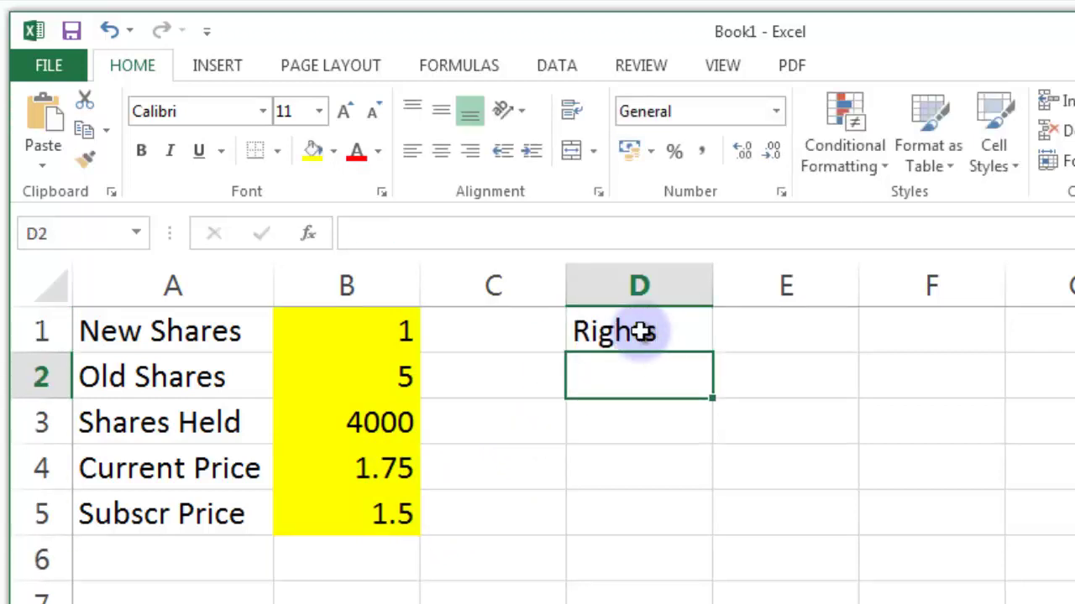
pyautogui.click(375, 418)
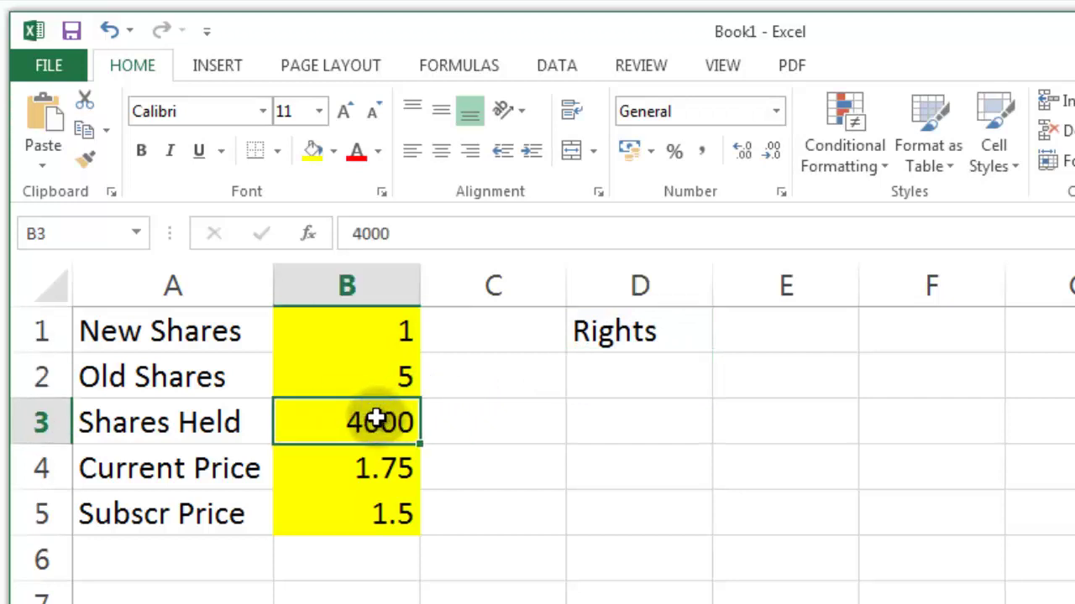
pyautogui.moveTo(375, 418); pyautogui.dragTo(352, 438)
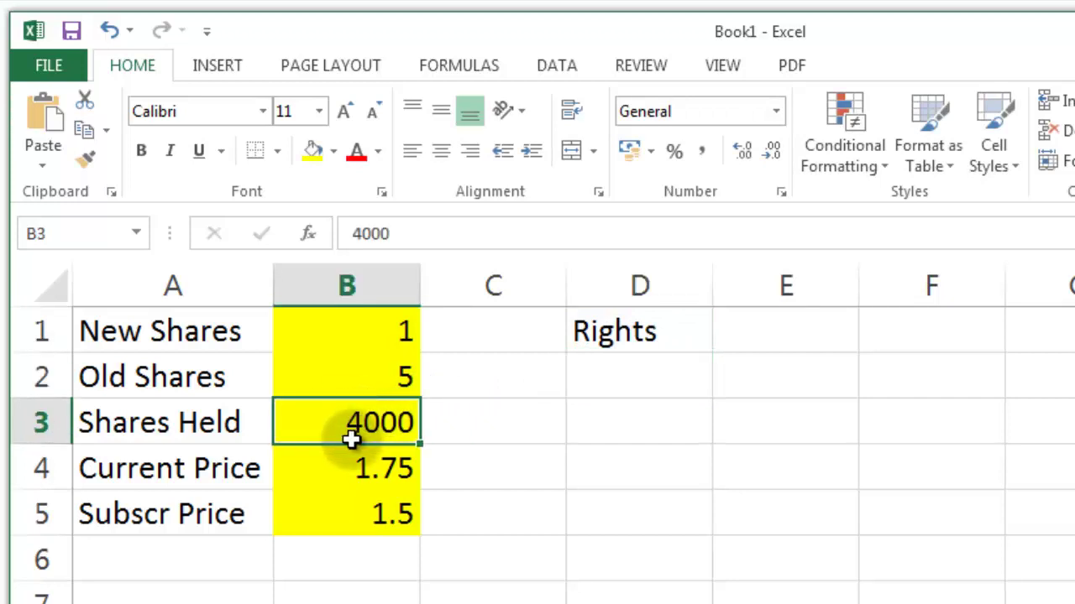
pyautogui.click(372, 375)
pyautogui.click(384, 328)
pyautogui.click(379, 382)
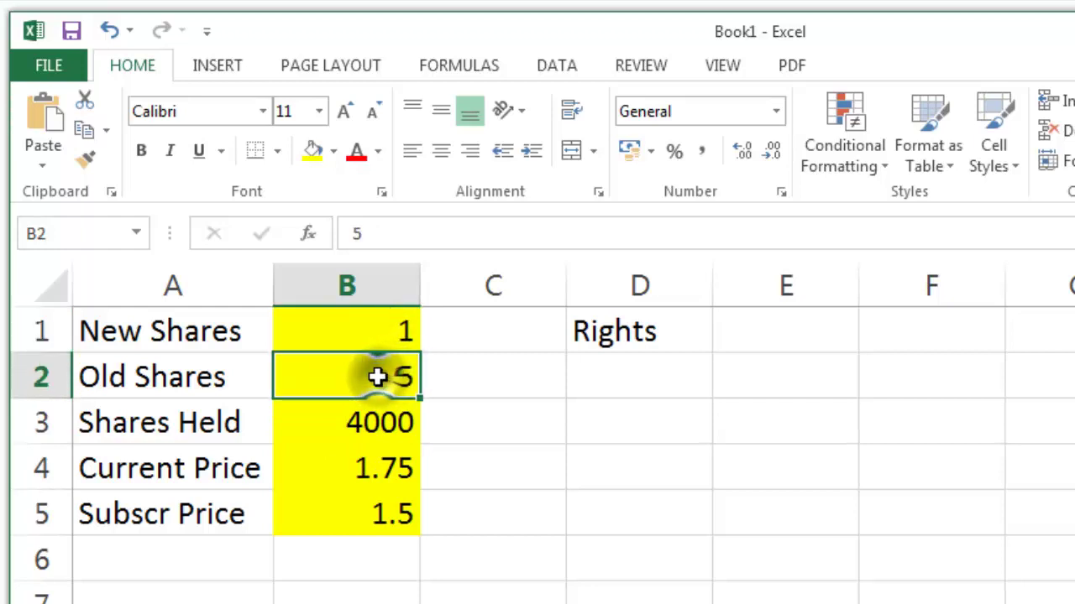
pyautogui.click(366, 328)
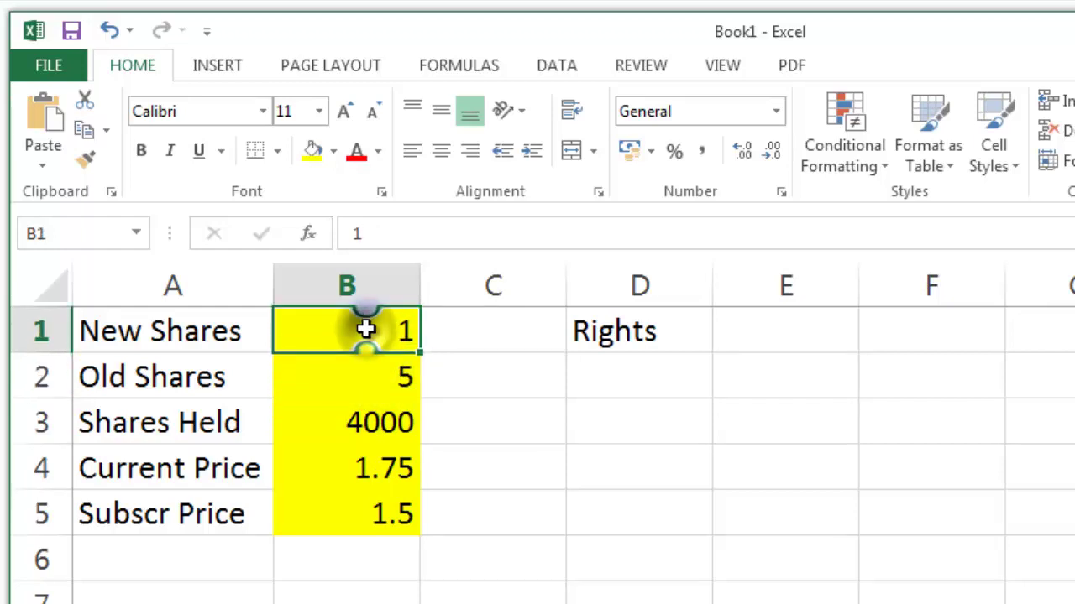
# Enter the formula =B3/B2 in cell E1 to calculate the number of rights
pyautogui.click(780, 335)
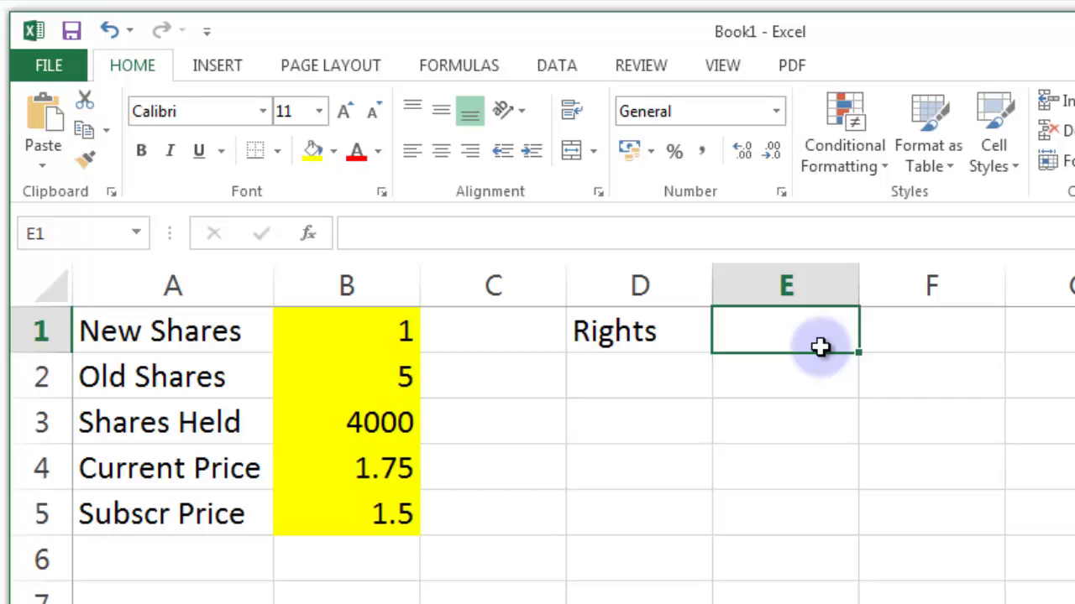
pyautogui.write('=')
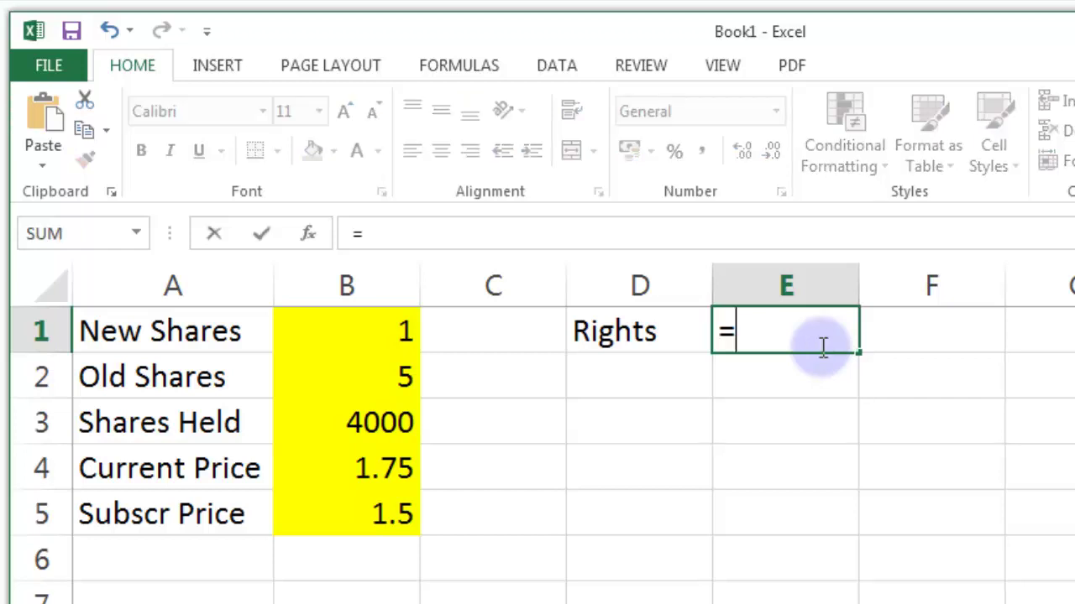
pyautogui.click(389, 421)
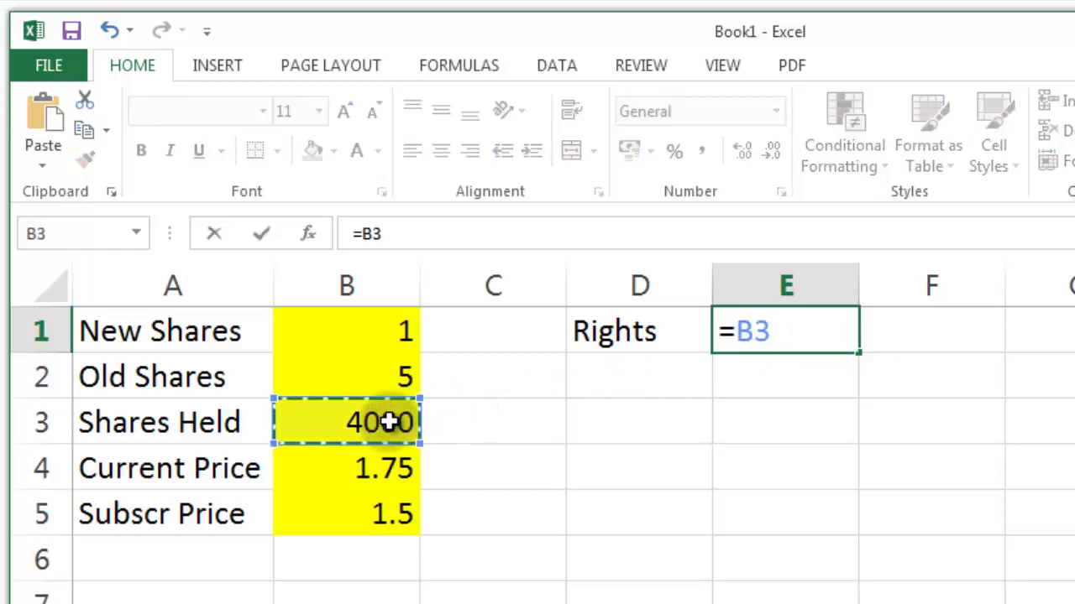
pyautogui.write('/')
pyautogui.click(366, 378)
pyautogui.press('Return')
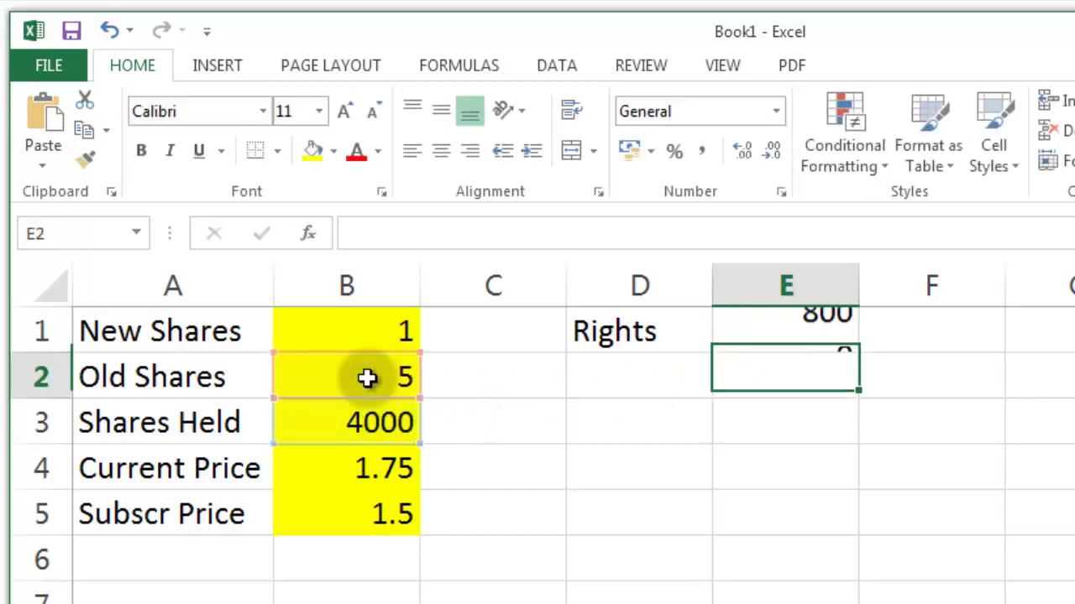
# Fill the Rights result cell E1 with the green theme colour
pyautogui.click(804, 332)
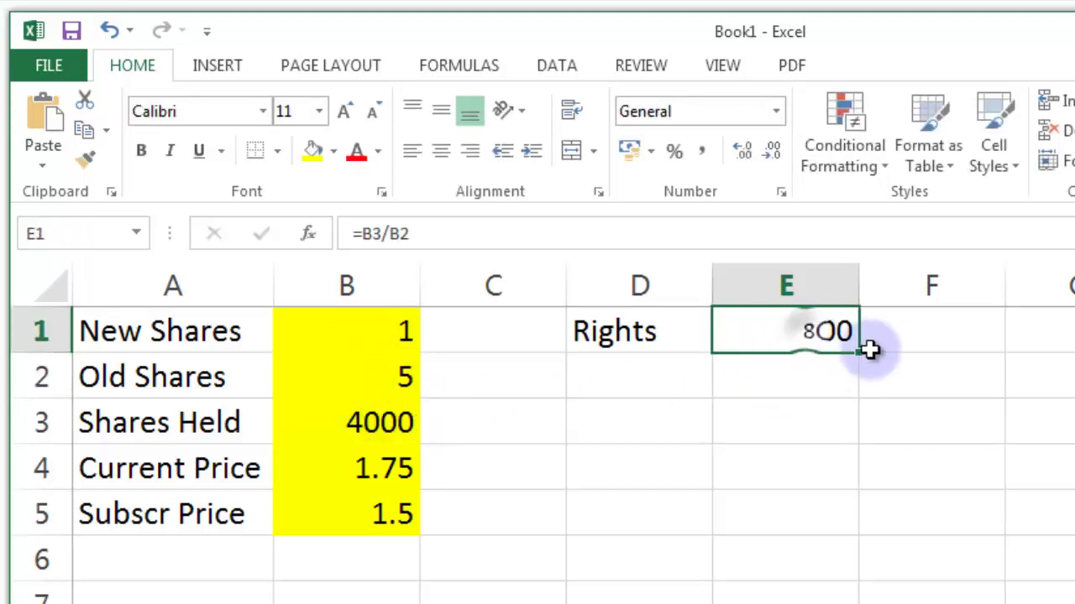
pyautogui.click(333, 154)
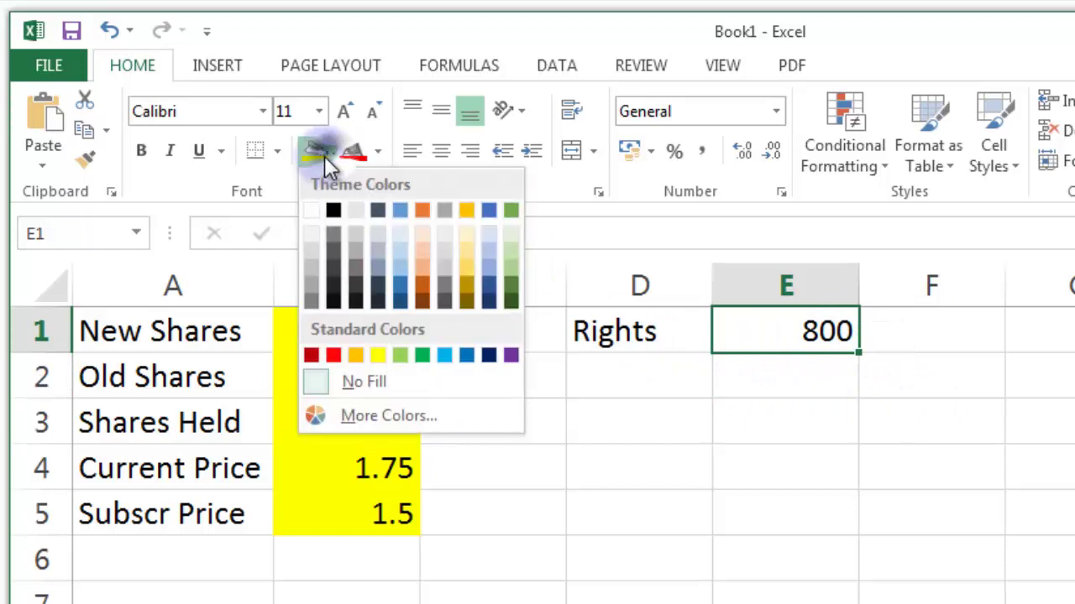
pyautogui.click(511, 210)
pyautogui.click(931, 380)
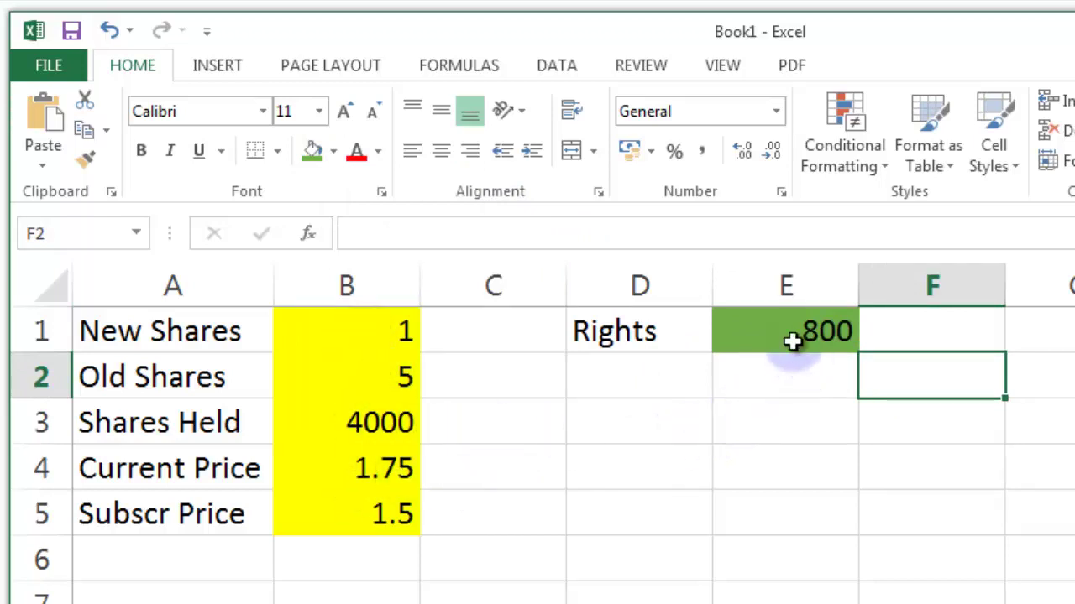
# Set New Shares in B1 to 2 to test the Rights formula
pyautogui.click(412, 330)
pyautogui.write('2')
pyautogui.press('Return')
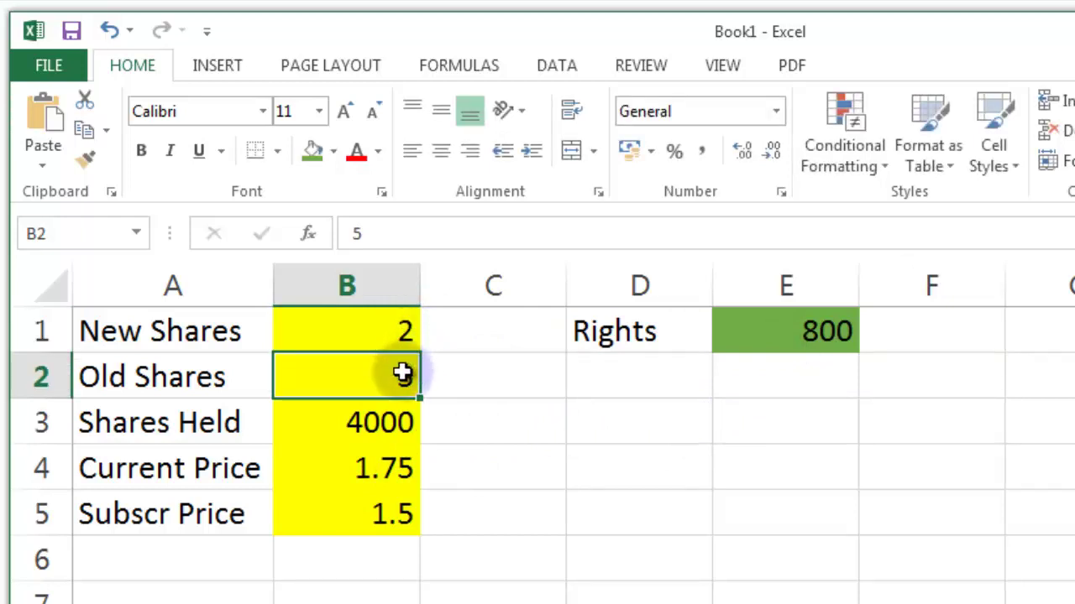
# Change the Rights formula in E1 to =(B3/B2)*B1 so that it includes the new shares
pyautogui.click(785, 331)
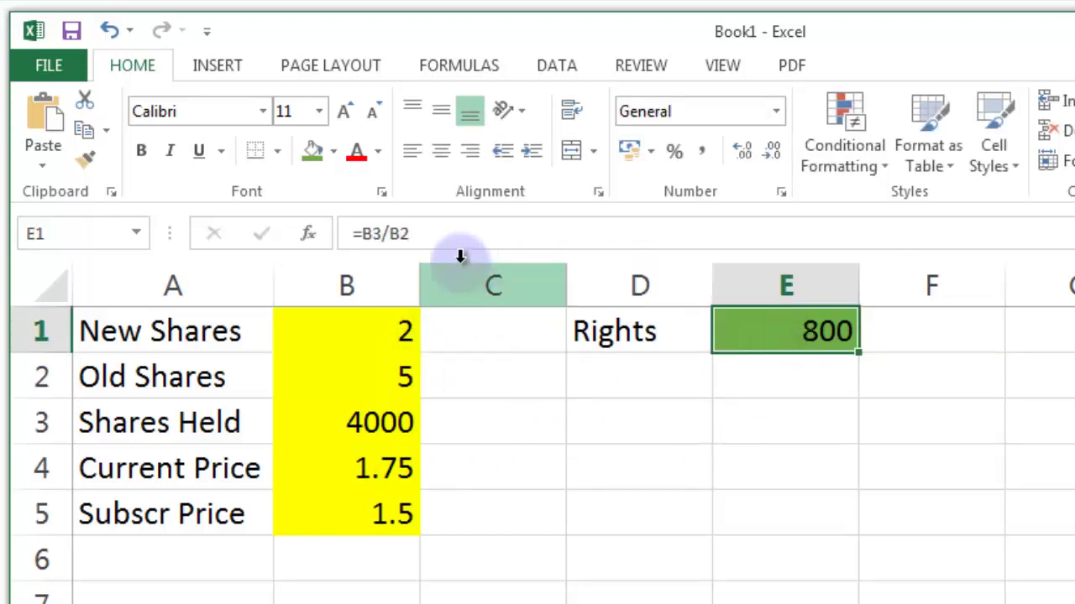
pyautogui.click(361, 235)
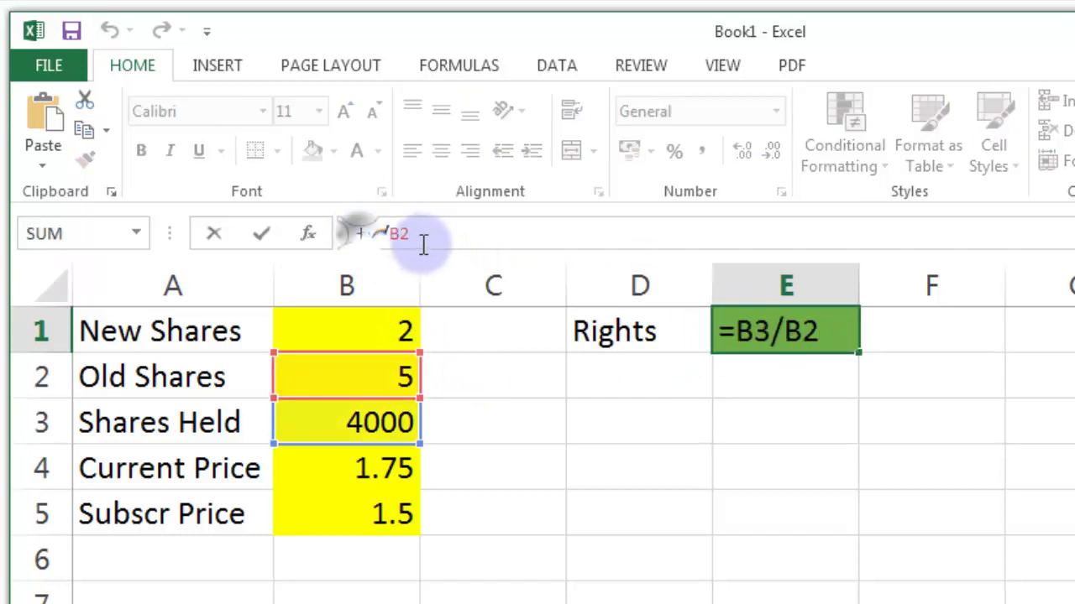
pyautogui.write('(')
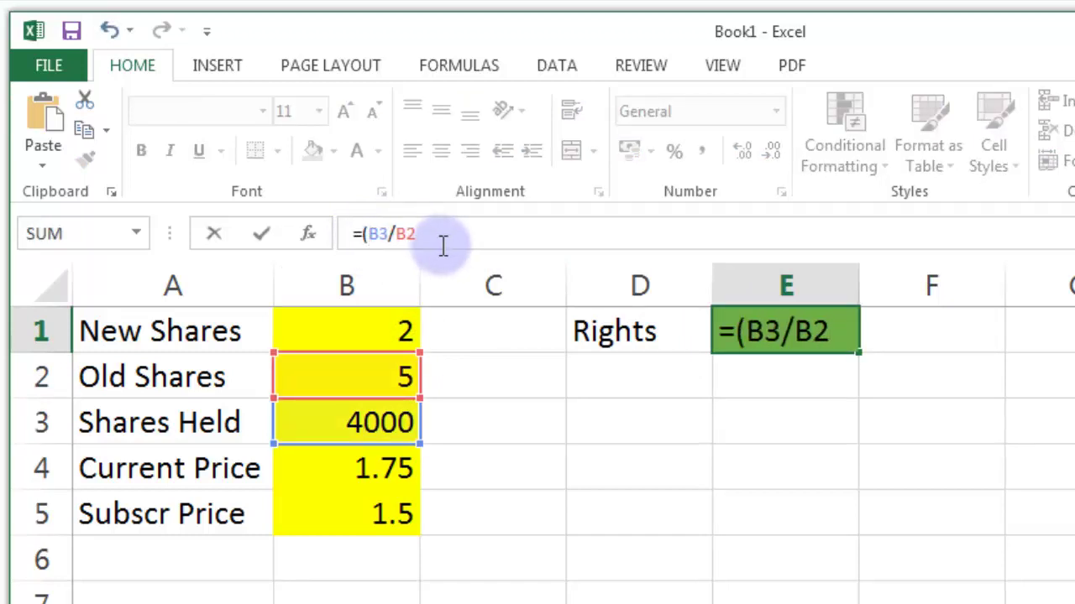
pyautogui.click(459, 234)
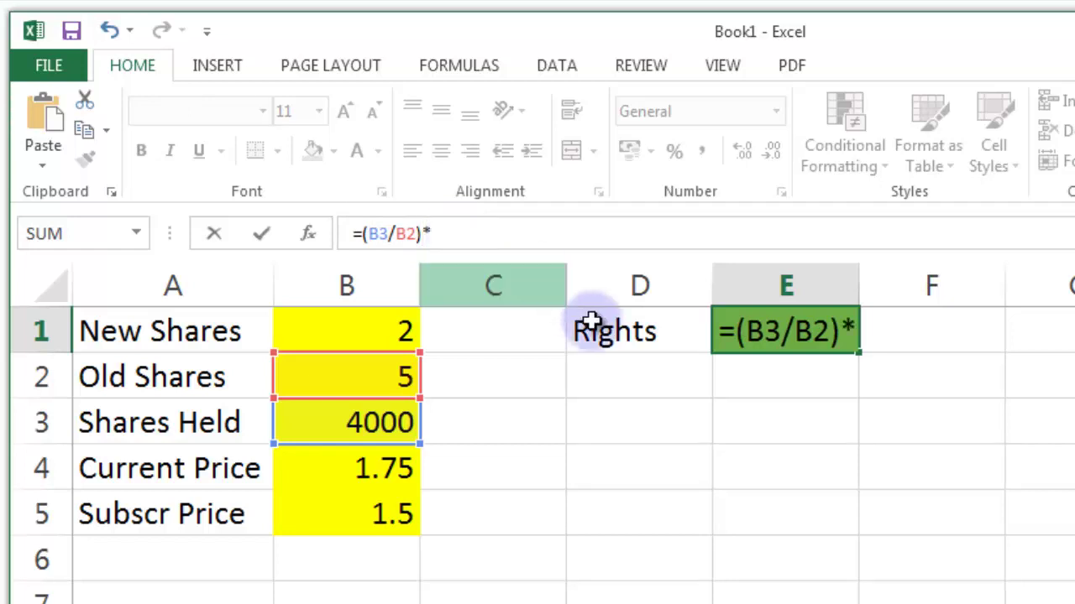
pyautogui.click(398, 327)
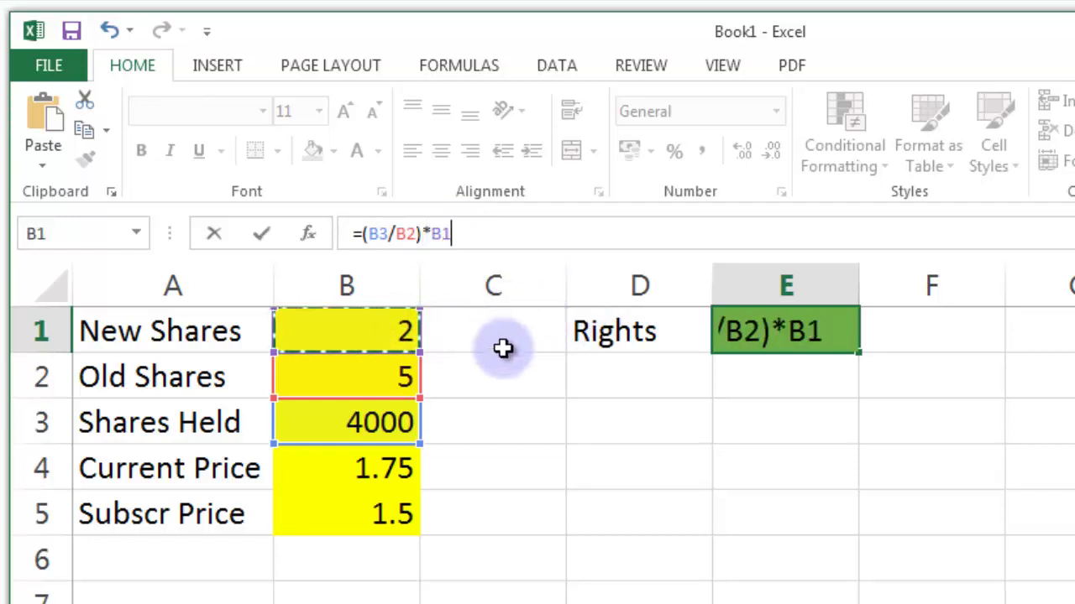
pyautogui.press('Return')
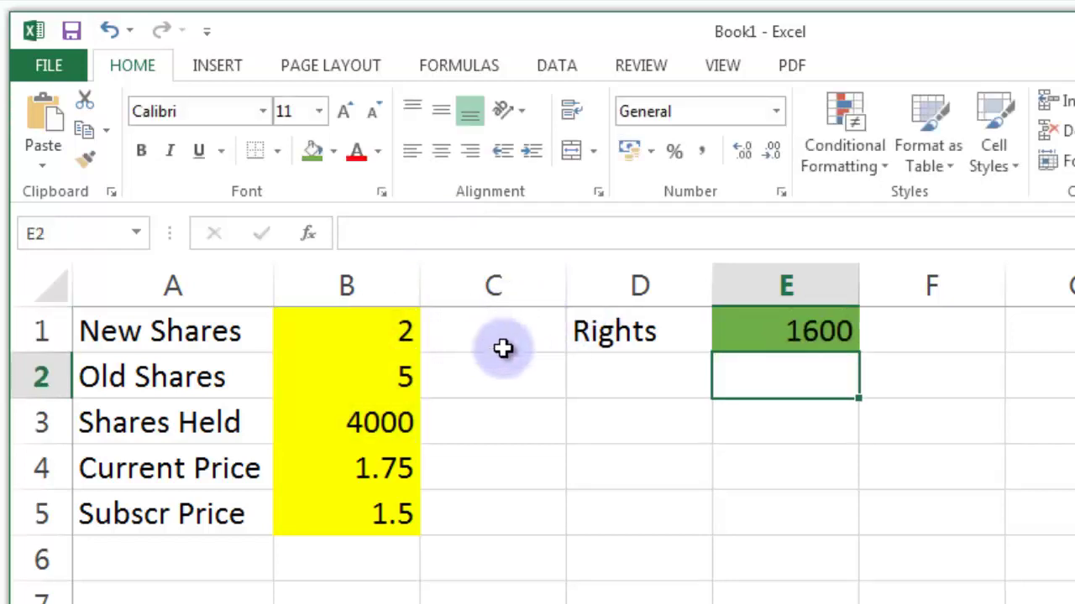
# Set New Shares in B1 back to 1 and review the Rights formula in E1
pyautogui.click(395, 335)
pyautogui.write('1')
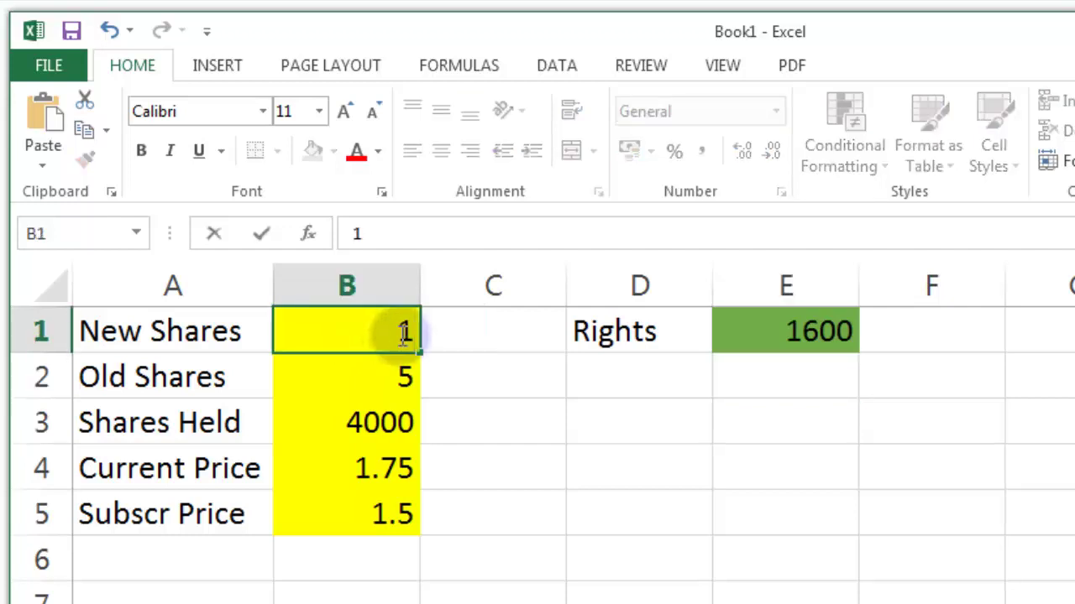
pyautogui.press('Return')
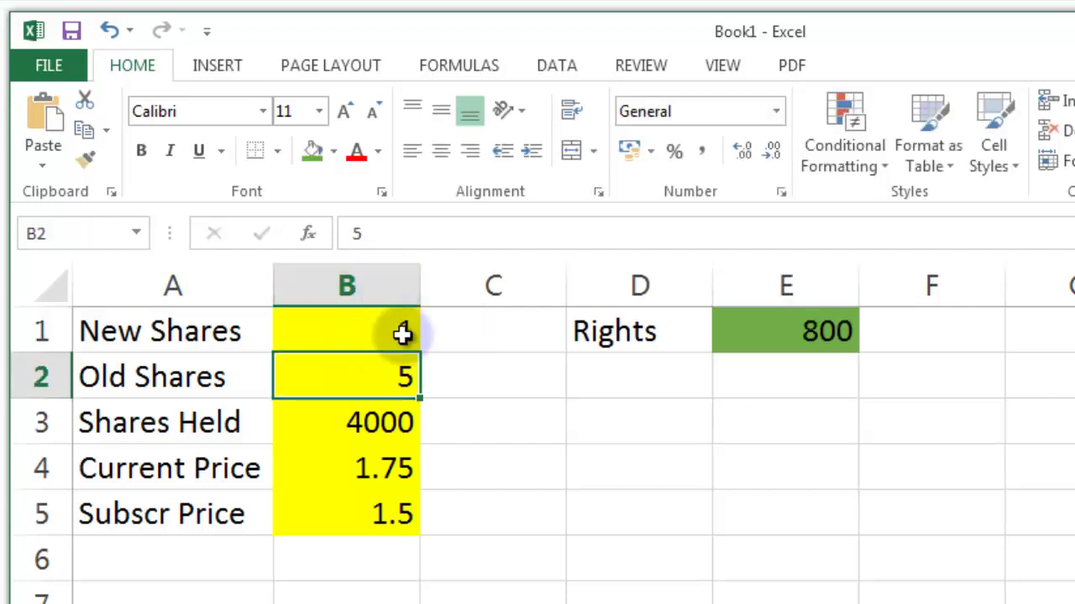
pyautogui.click(400, 333)
pyautogui.click(385, 377)
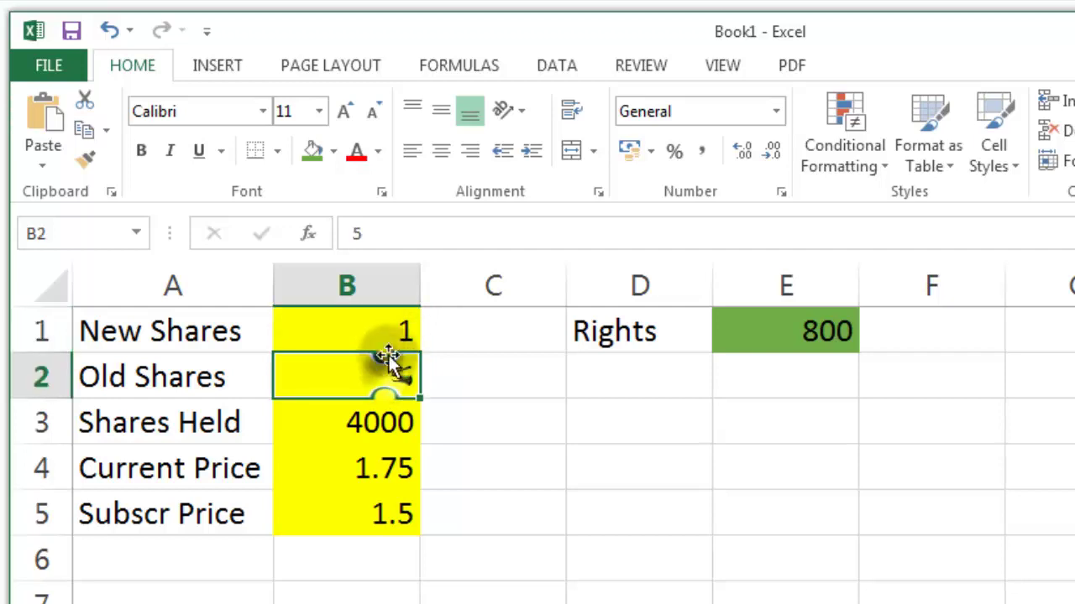
pyautogui.click(388, 333)
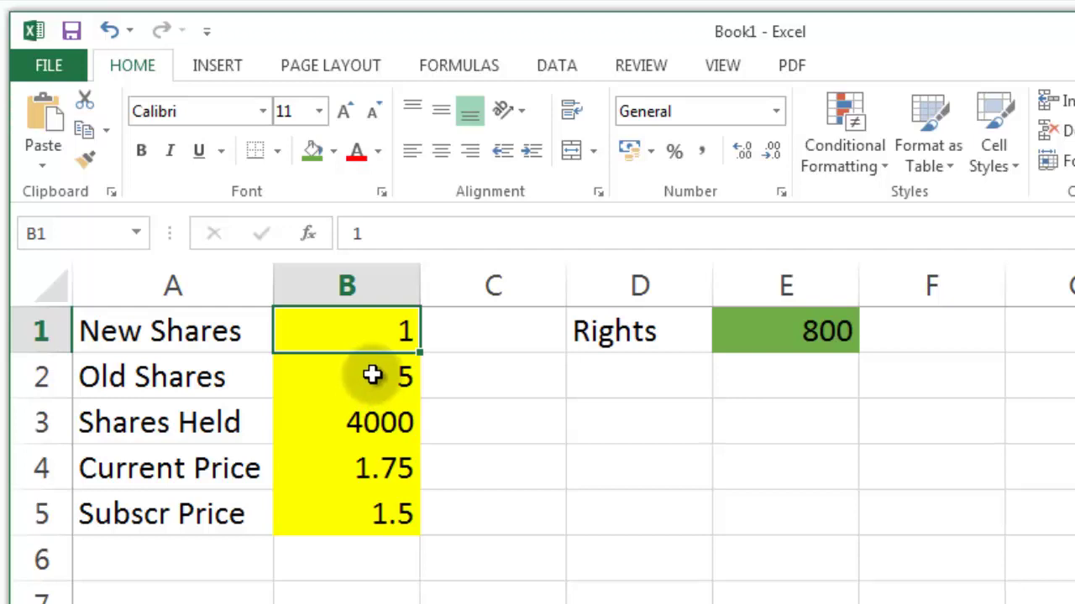
pyautogui.click(758, 336)
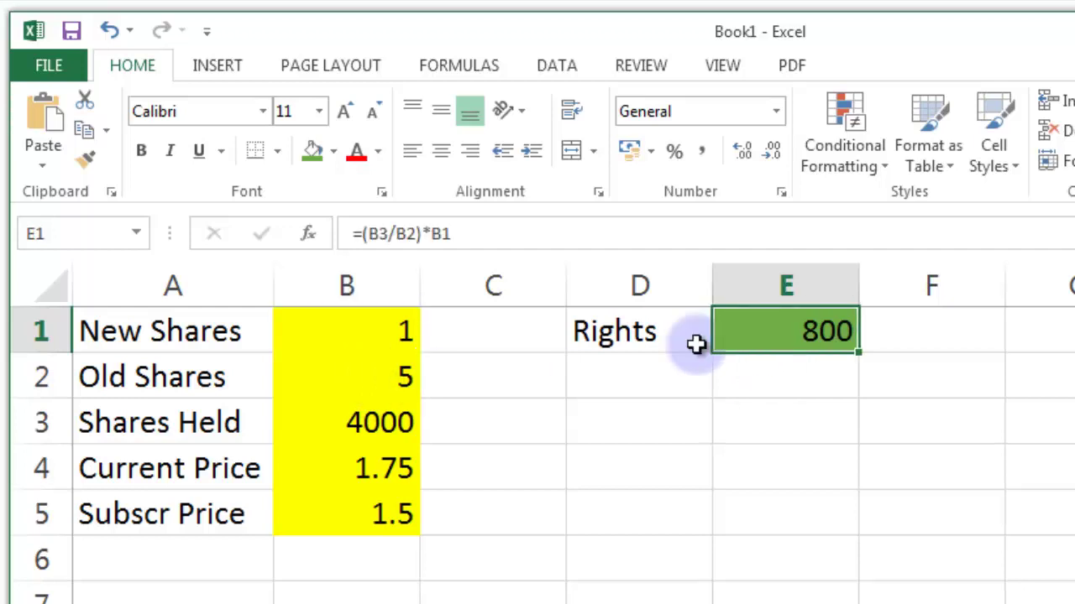
# Set Shares Held in B3 to 4 and check the Rights calculation against its inputs
pyautogui.click(391, 427)
pyautogui.write('4')
pyautogui.press('Return')
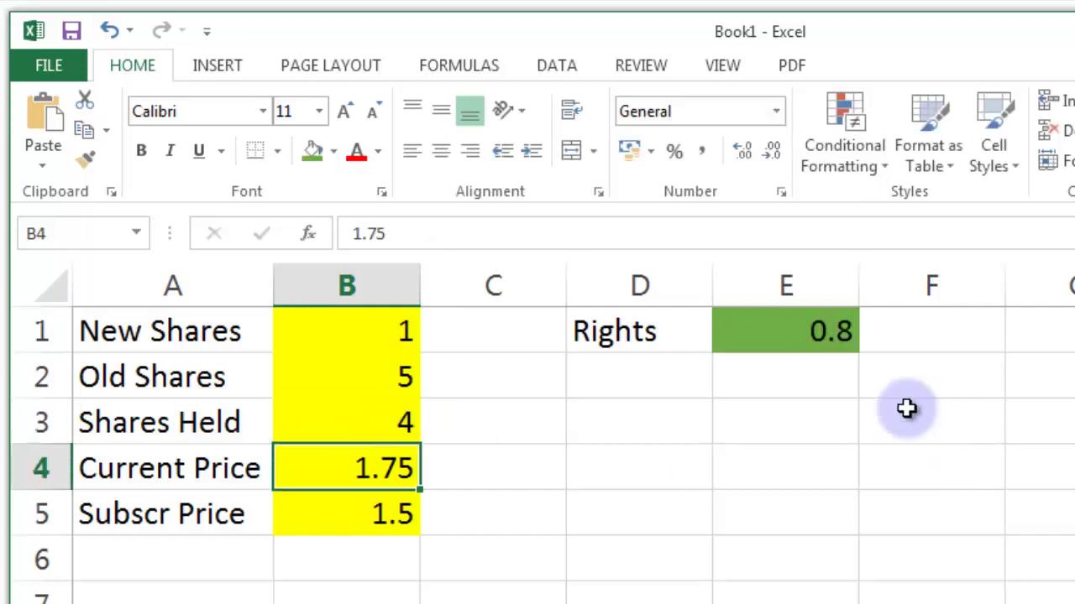
pyautogui.click(824, 333)
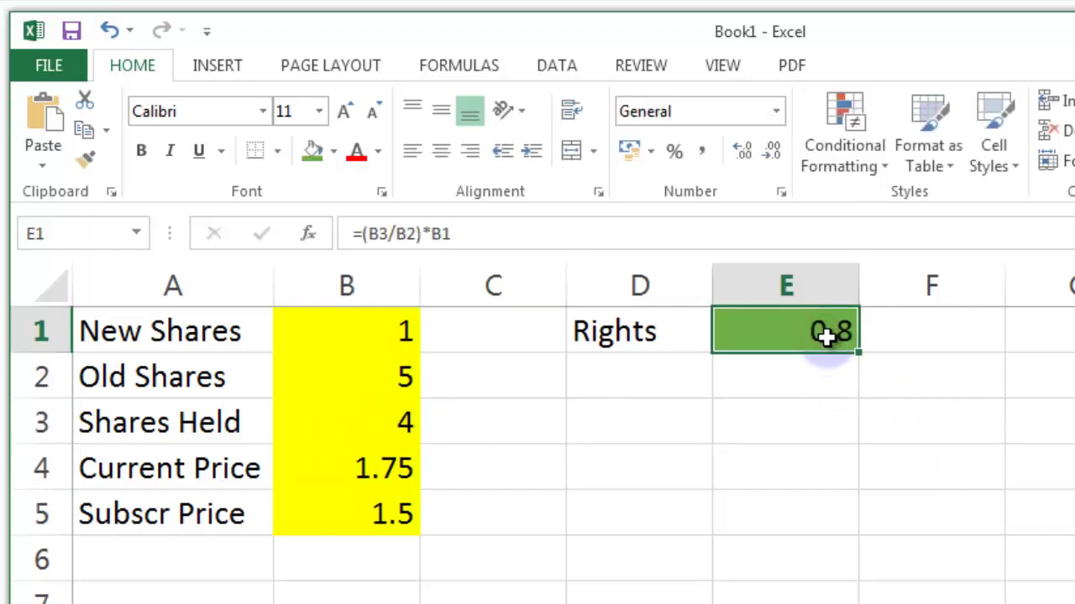
pyautogui.click(367, 417)
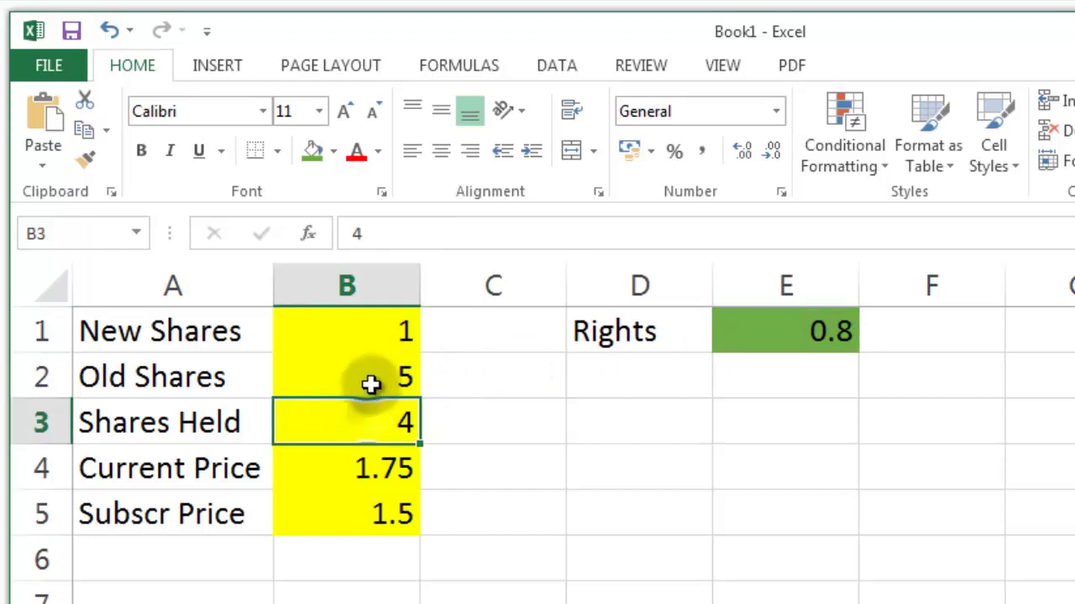
pyautogui.click(377, 329)
pyautogui.click(387, 378)
pyautogui.click(399, 425)
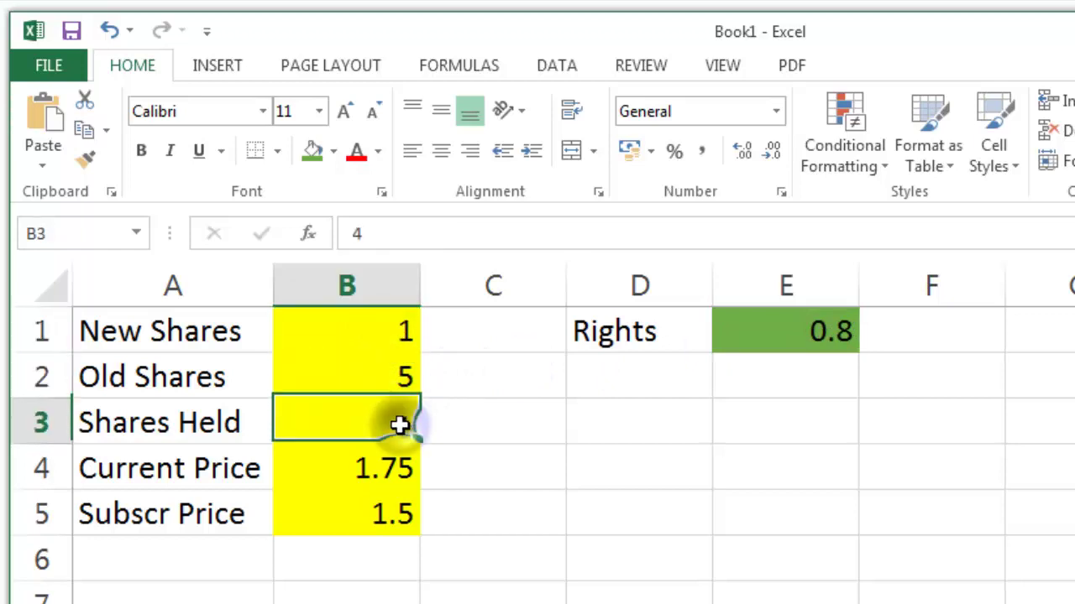
# Round the Rights result in E1 down to whole shares with =rounddown((B3/B2)*B1,0)
pyautogui.click(759, 332)
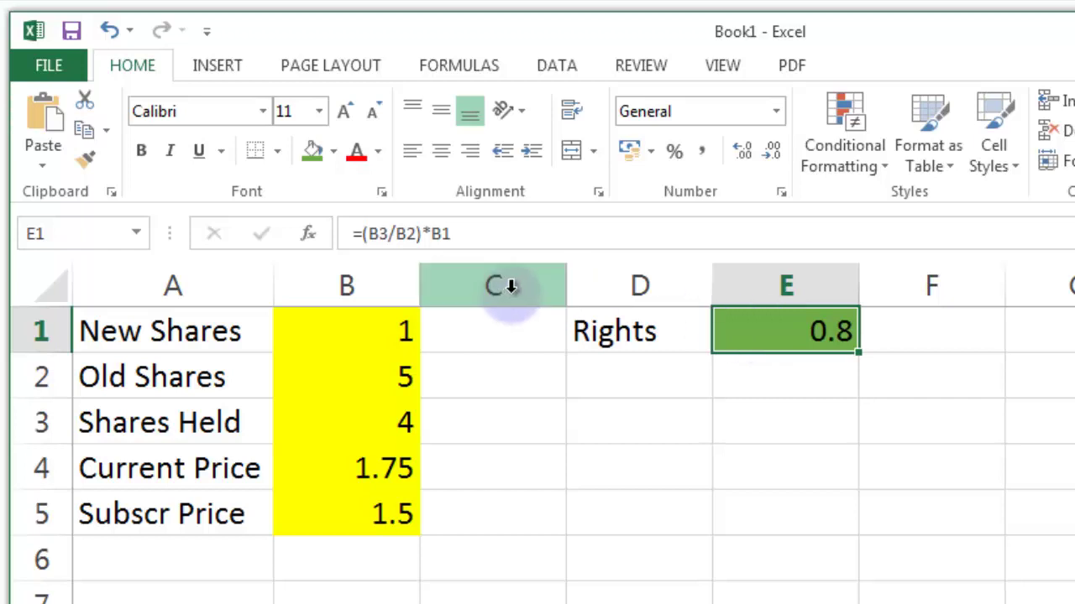
pyautogui.click(361, 235)
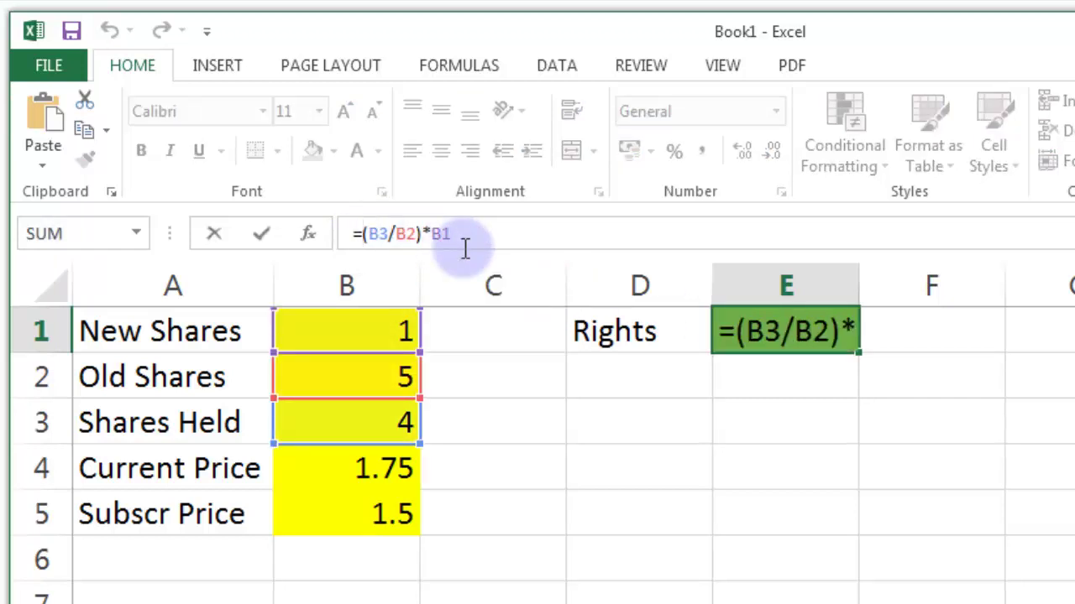
pyautogui.write('rounddown')
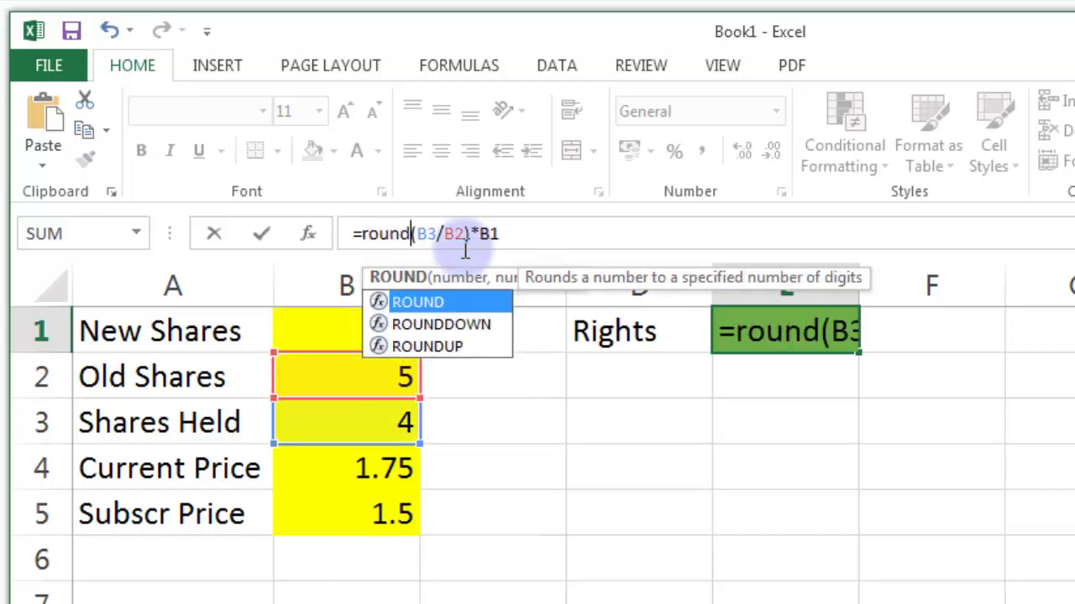
pyautogui.write('(')
pyautogui.click(604, 231)
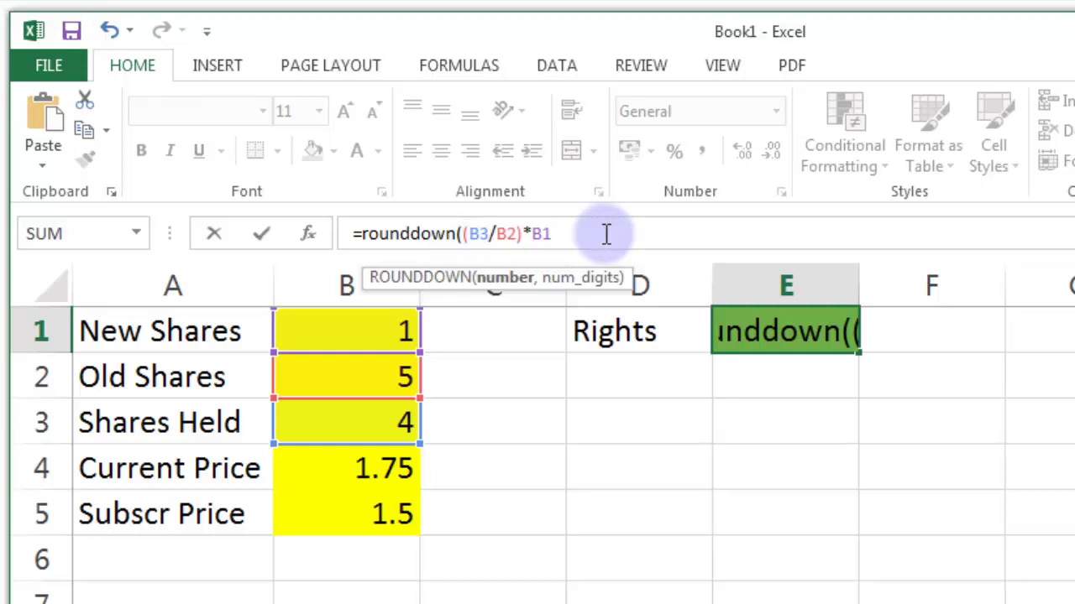
pyautogui.write(',')
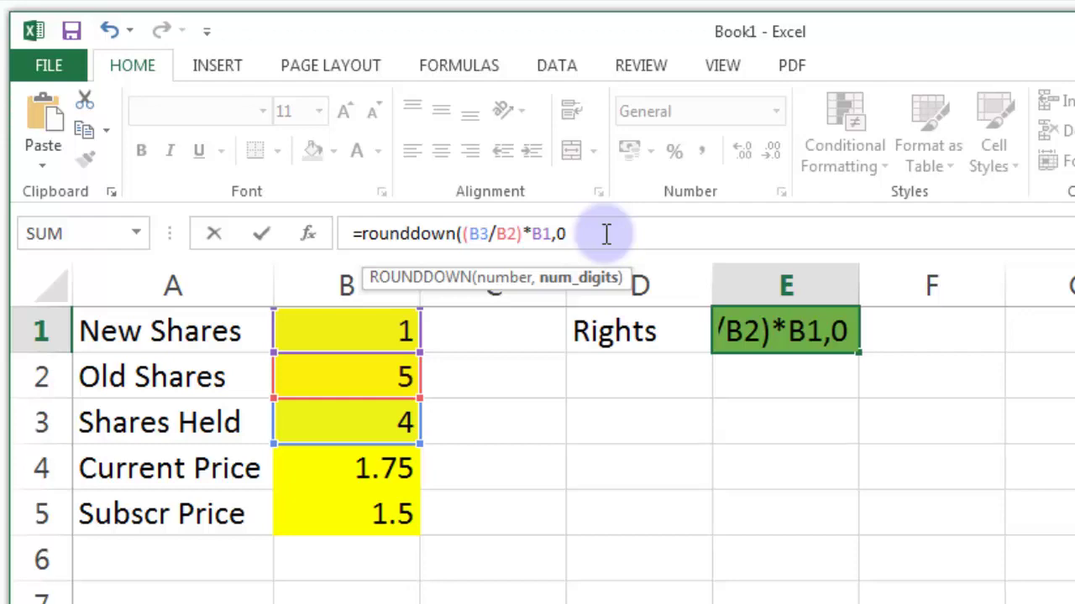
pyautogui.write('0)')
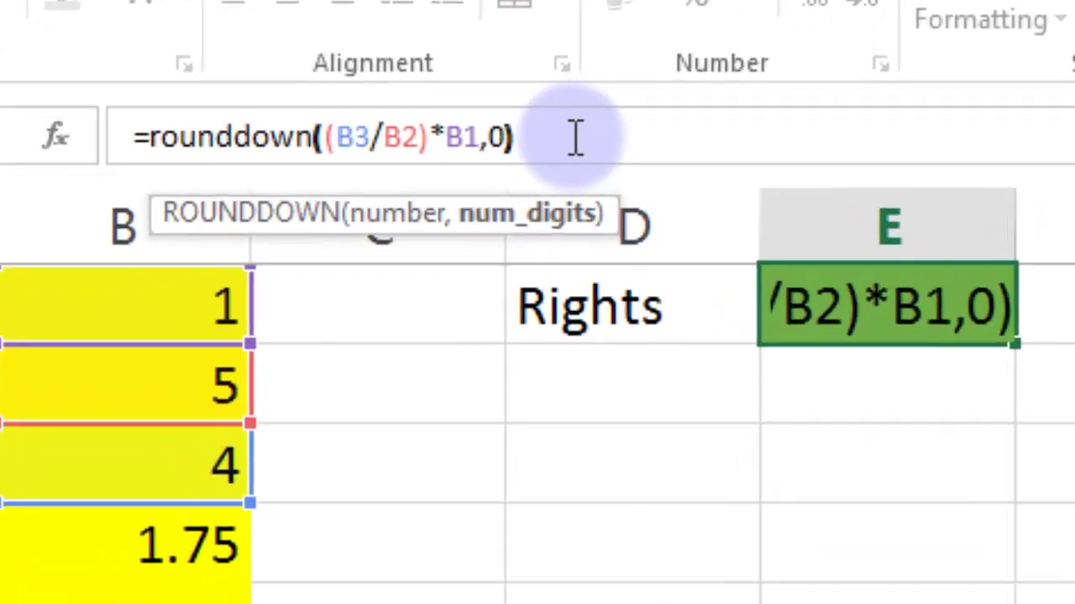
pyautogui.press('Return')
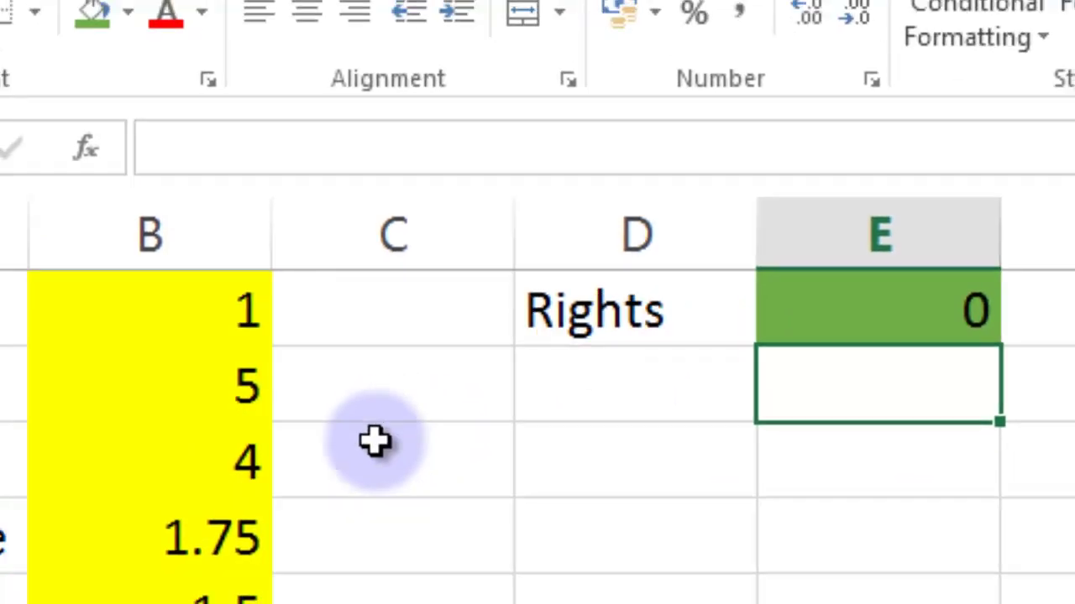
# Set Shares Held in B3 to 5 to test the rounded Rights formula
pyautogui.click(242, 459)
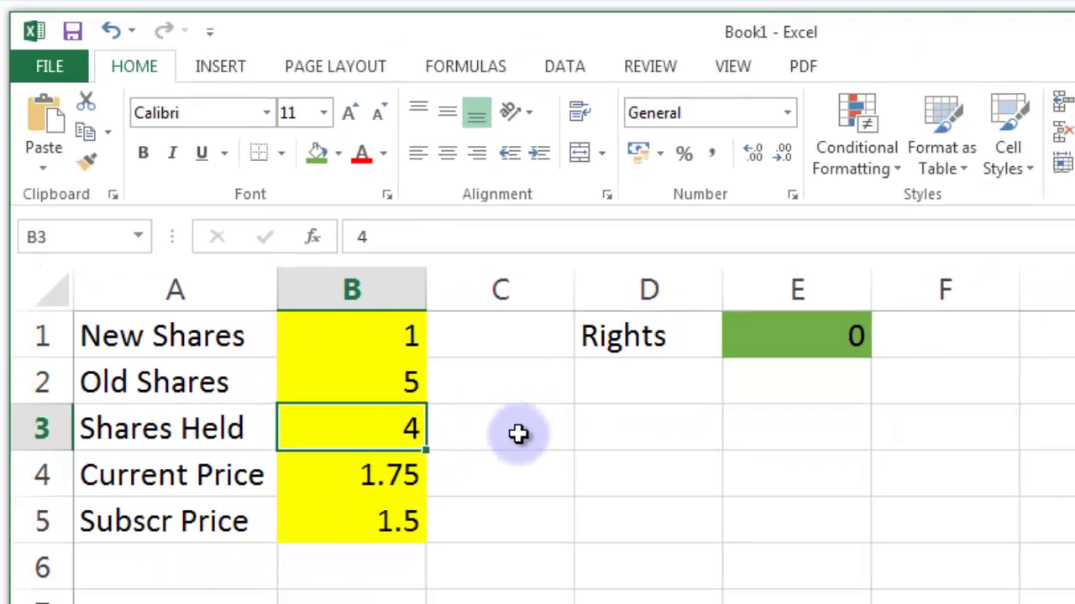
pyautogui.click(393, 344)
pyautogui.click(379, 373)
pyautogui.click(409, 425)
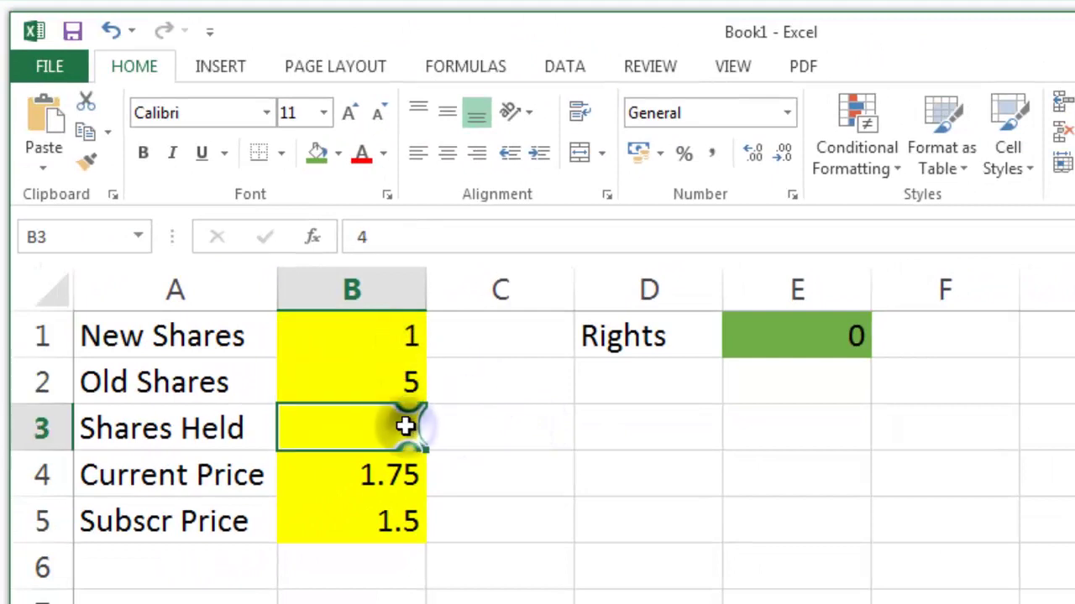
pyautogui.press('Down')
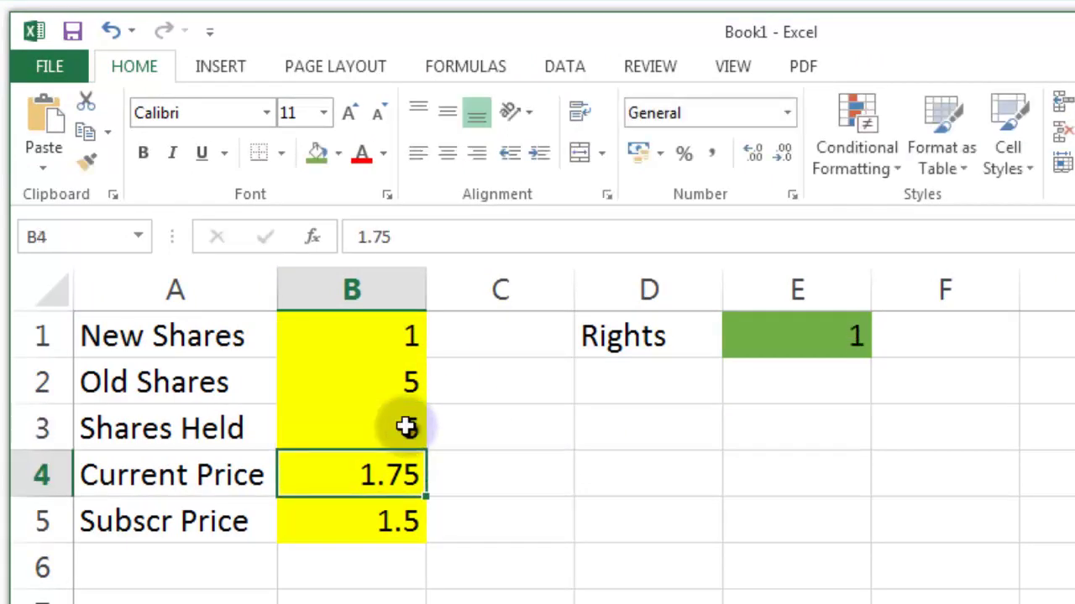
# Set Shares Held in B3 back to 4000
pyautogui.click(384, 424)
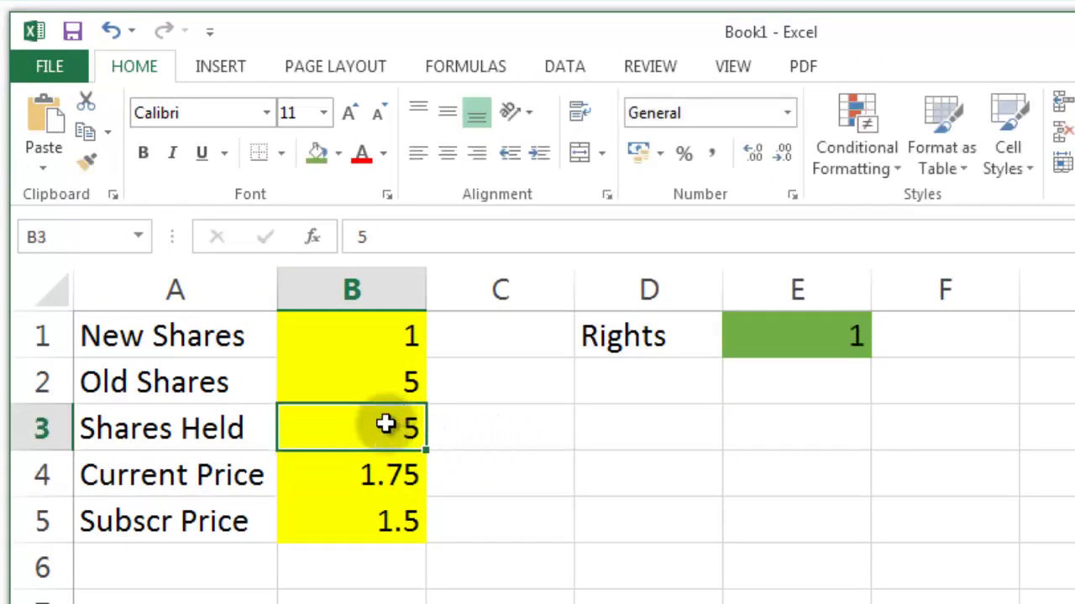
pyautogui.write('4000')
pyautogui.press('Return')
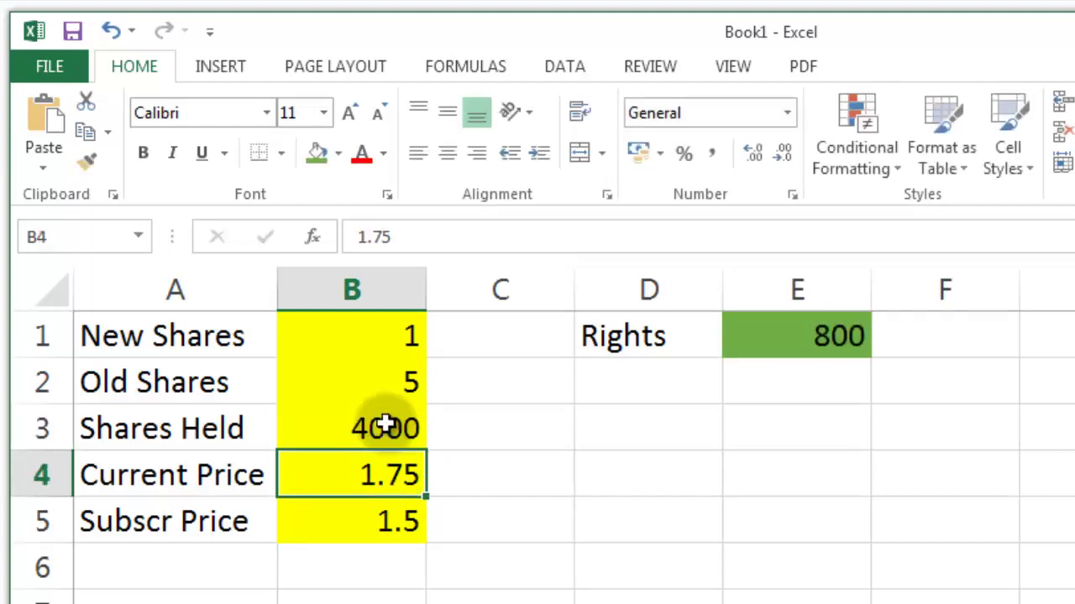
# Test the rounded Rights formula by setting Shares Held in B3 to 4004 and to 4005
pyautogui.click(369, 428)
pyautogui.write('40')
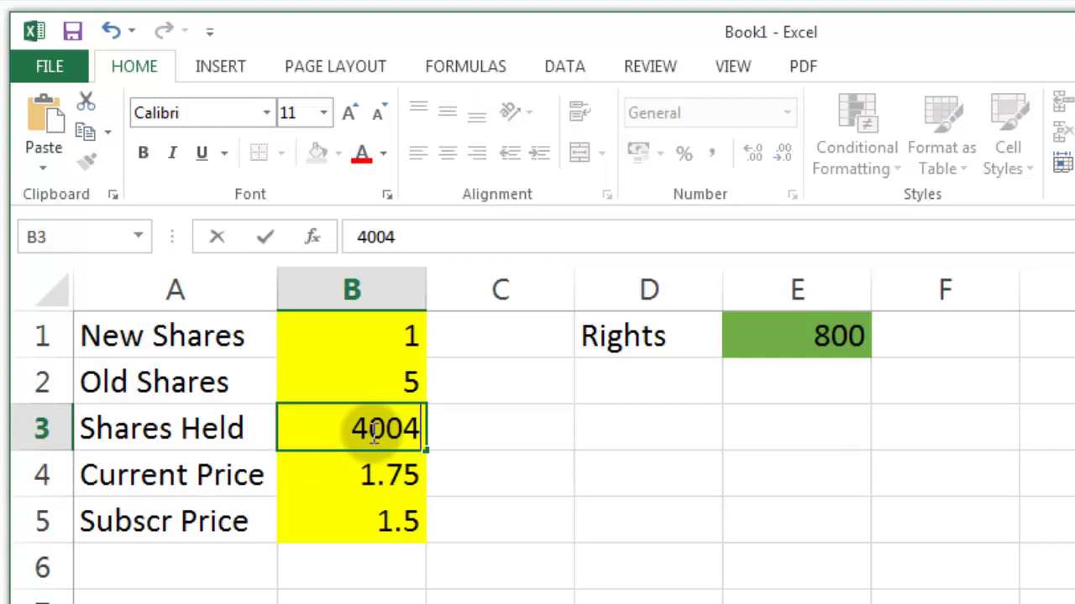
pyautogui.press('Return')
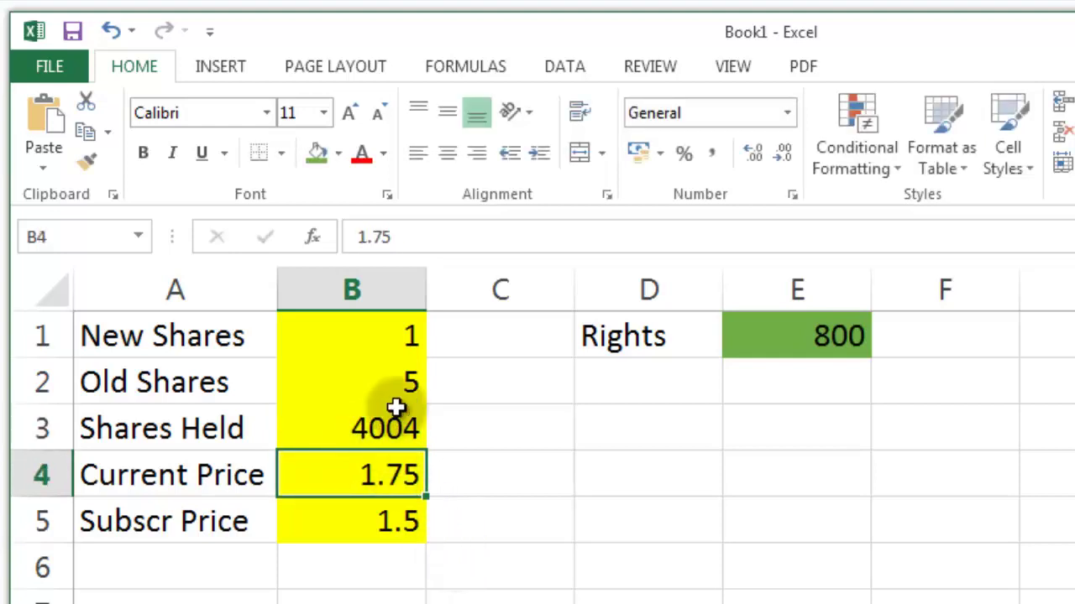
pyautogui.click(396, 428)
pyautogui.doubleClick(395, 428)
pyautogui.press('BackSpace')
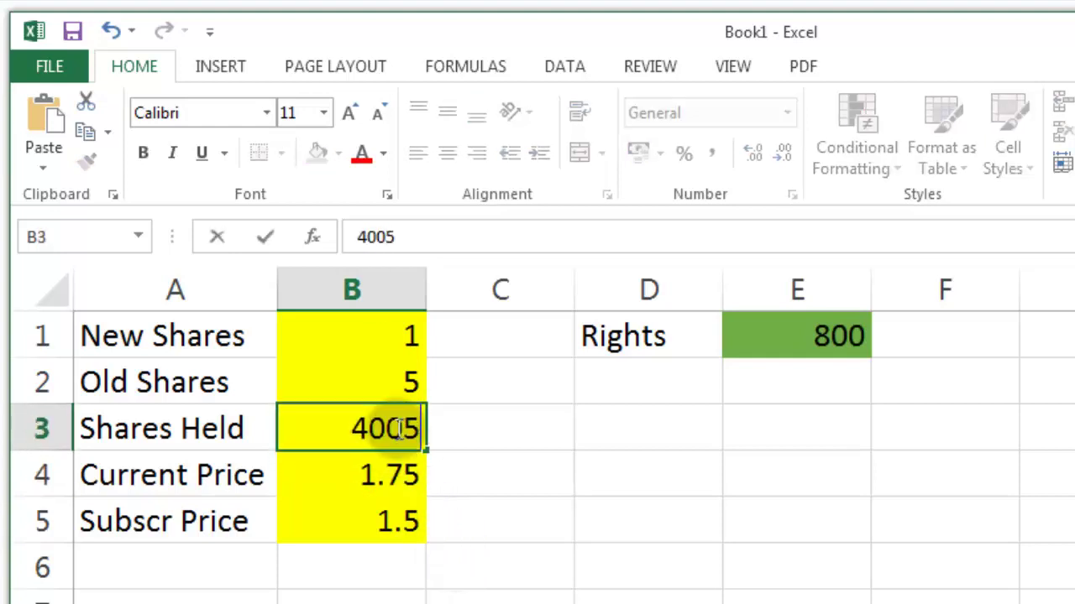
pyautogui.press('Return')
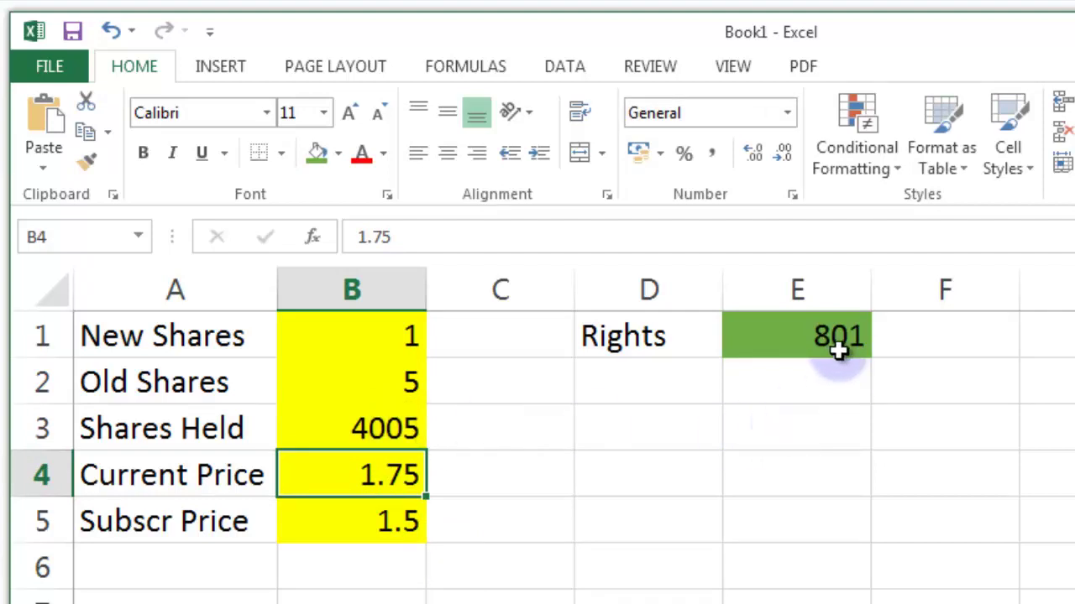
# Restore Shares Held in B3 to 4000 after the rounding tests
pyautogui.click(394, 430)
pyautogui.doubleClick(396, 430)
pyautogui.press('BackSpace')
pyautogui.press('BackSpace')
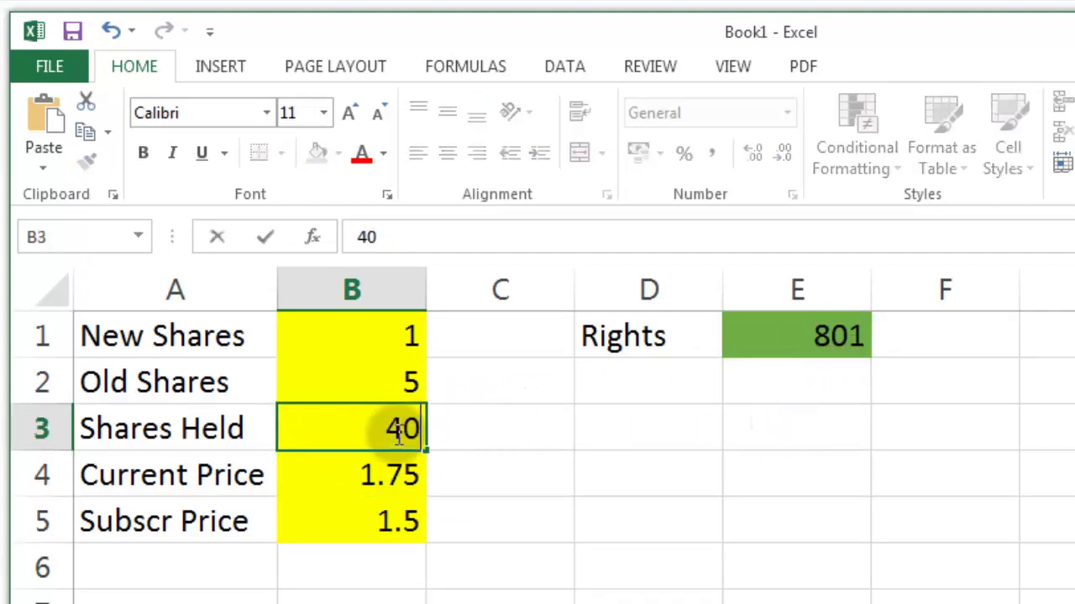
pyautogui.press('Return')
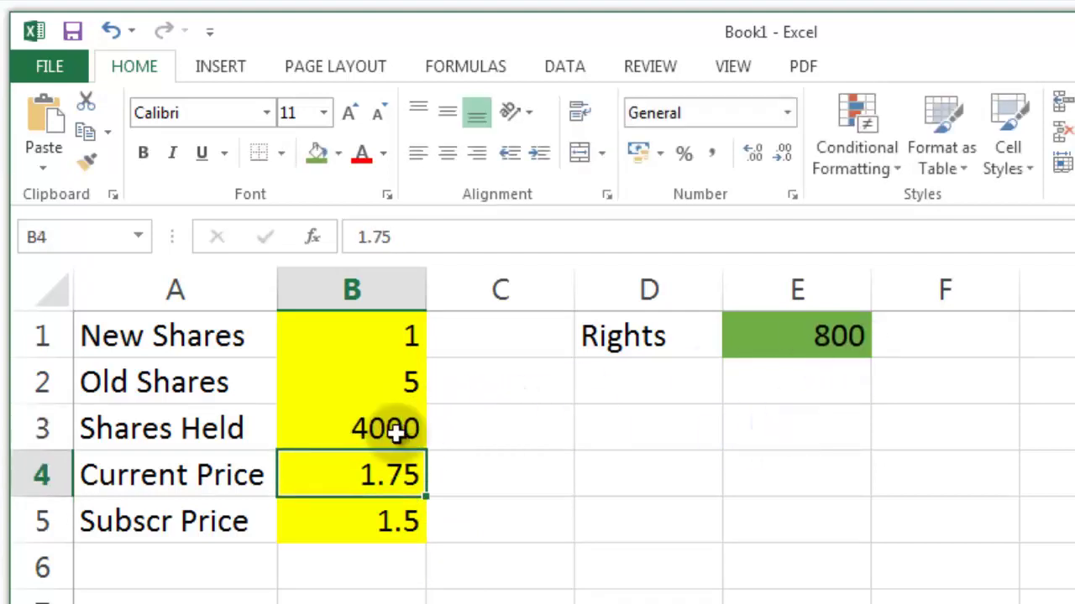
# Add the label TERP in D2, below the Rights label
pyautogui.click(681, 388)
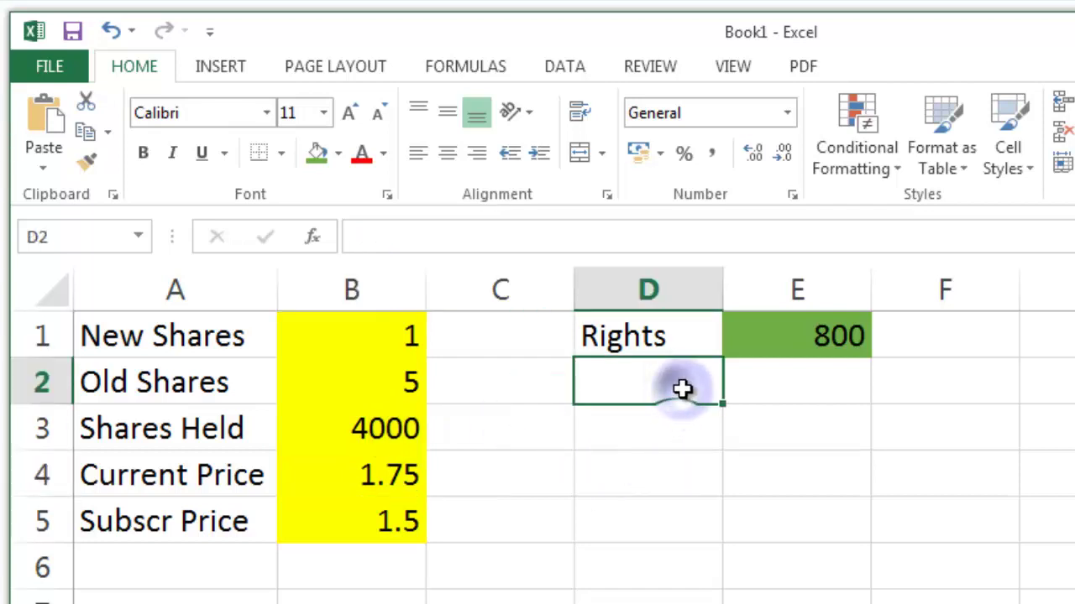
pyautogui.write('TERP')
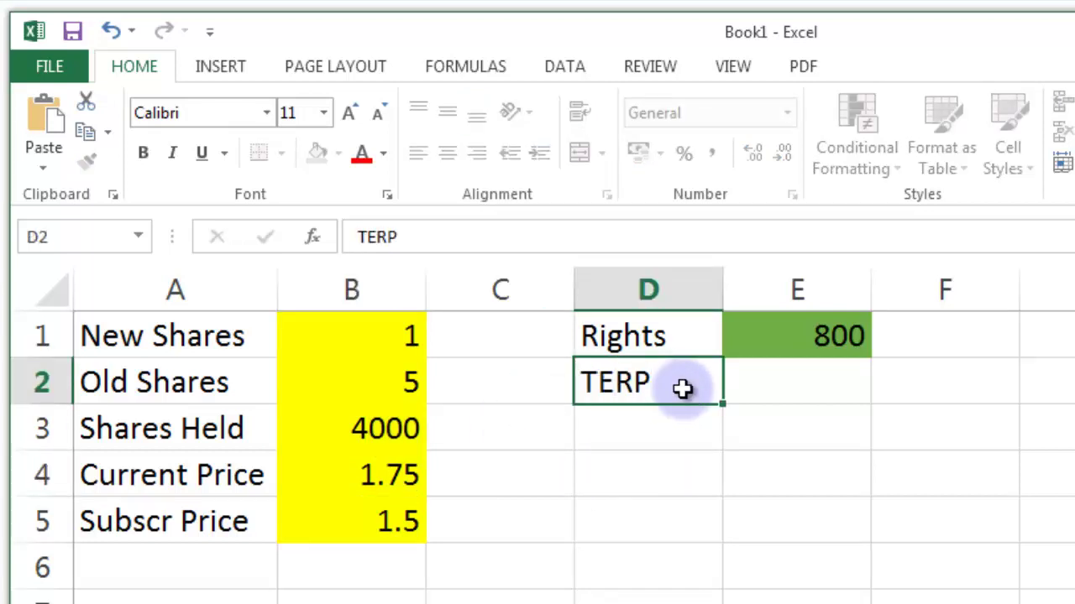
pyautogui.press('Return')
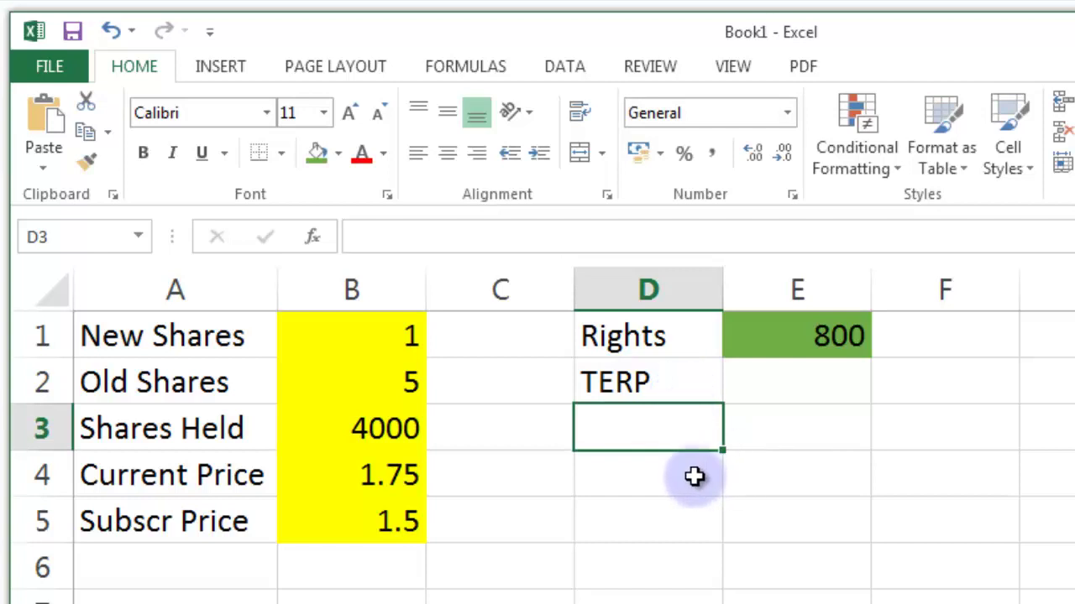
# Review the old and new share counts and the current and subscription prices that determine TERP
pyautogui.click(680, 376)
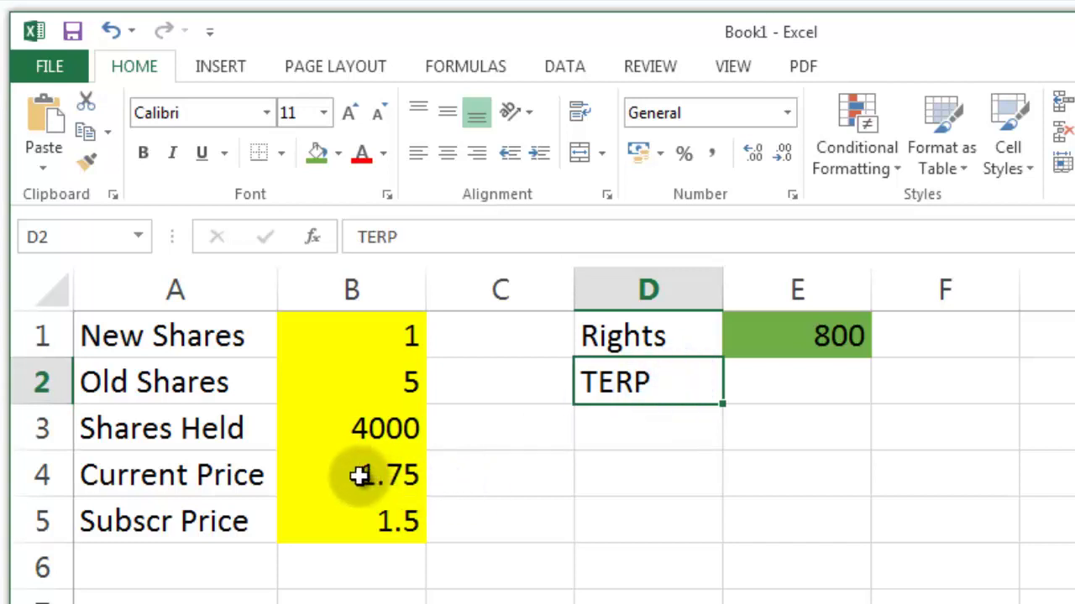
pyautogui.click(384, 372)
pyautogui.click(391, 475)
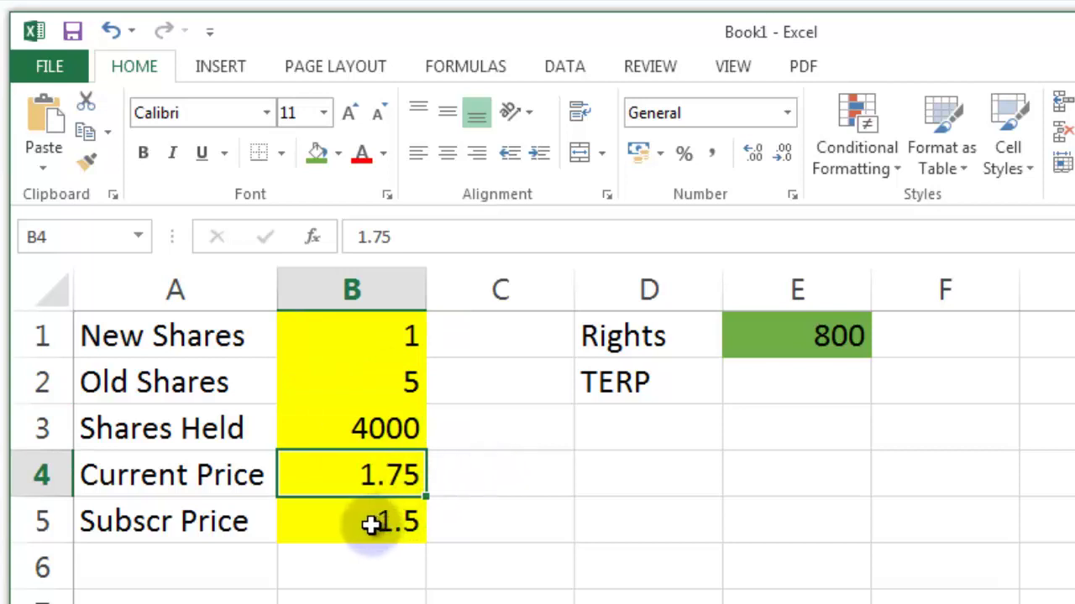
pyautogui.click(391, 346)
pyautogui.click(372, 513)
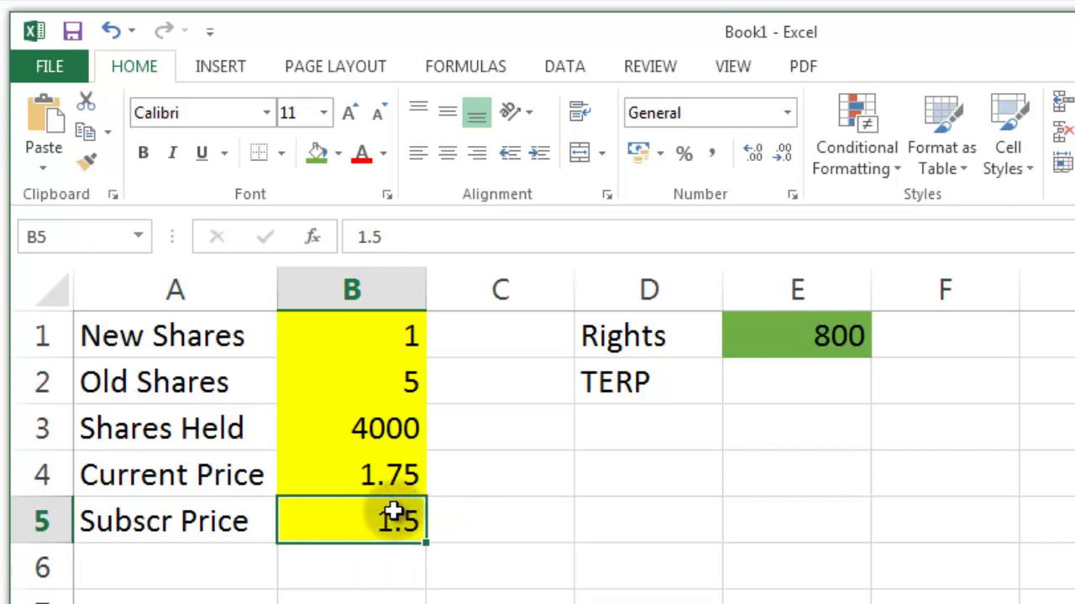
pyautogui.click(781, 377)
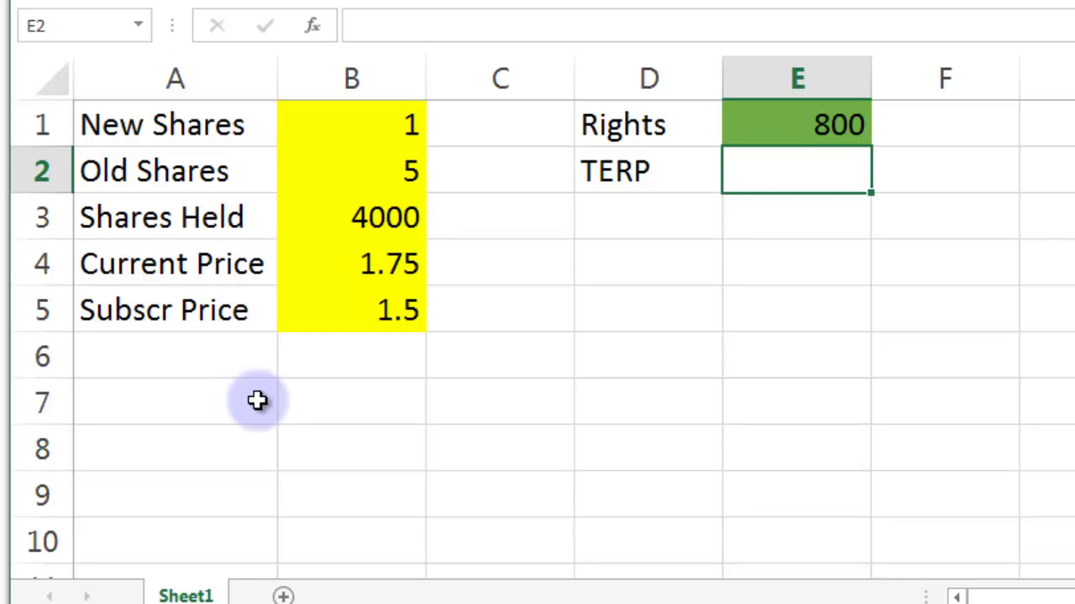
# Start a working line in row 7 by linking A7 to Shares Held in B3 and entering x in B7
pyautogui.click(257, 401)
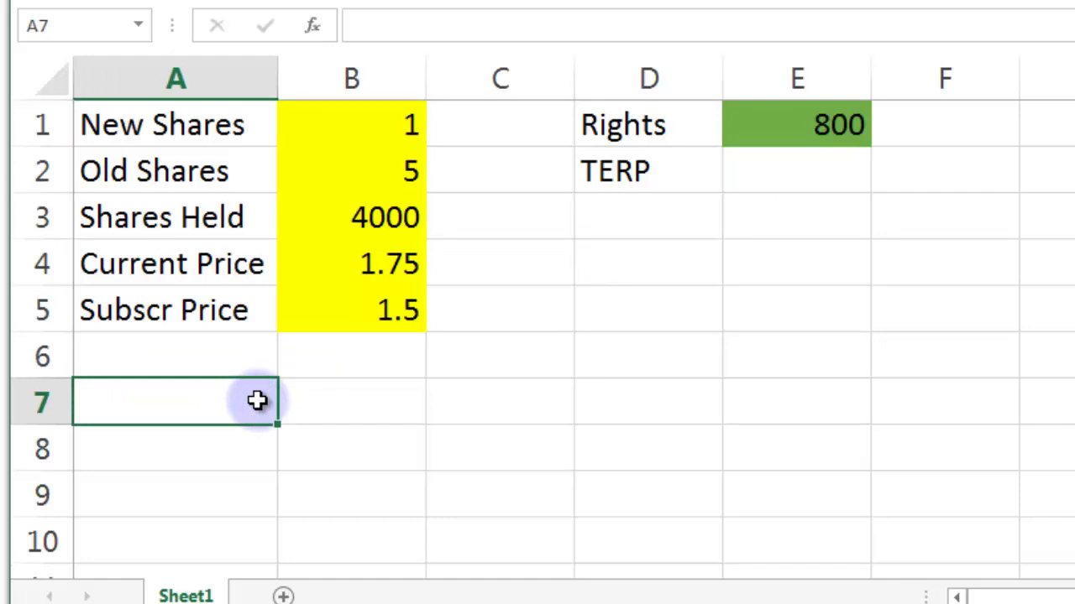
pyautogui.click(371, 217)
pyautogui.press('Return')
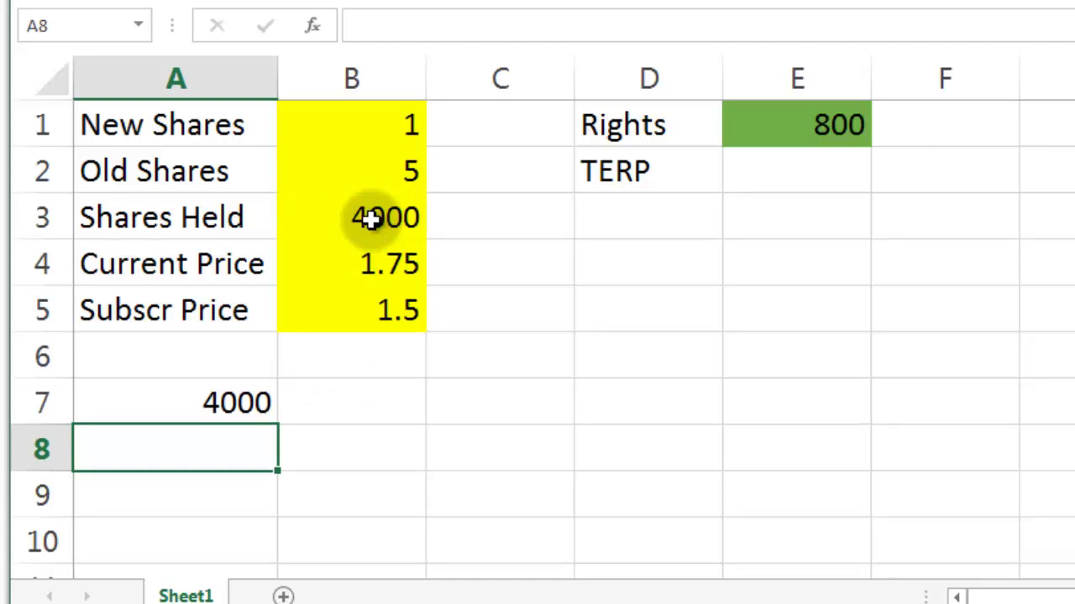
pyautogui.click(361, 390)
pyautogui.write('x')
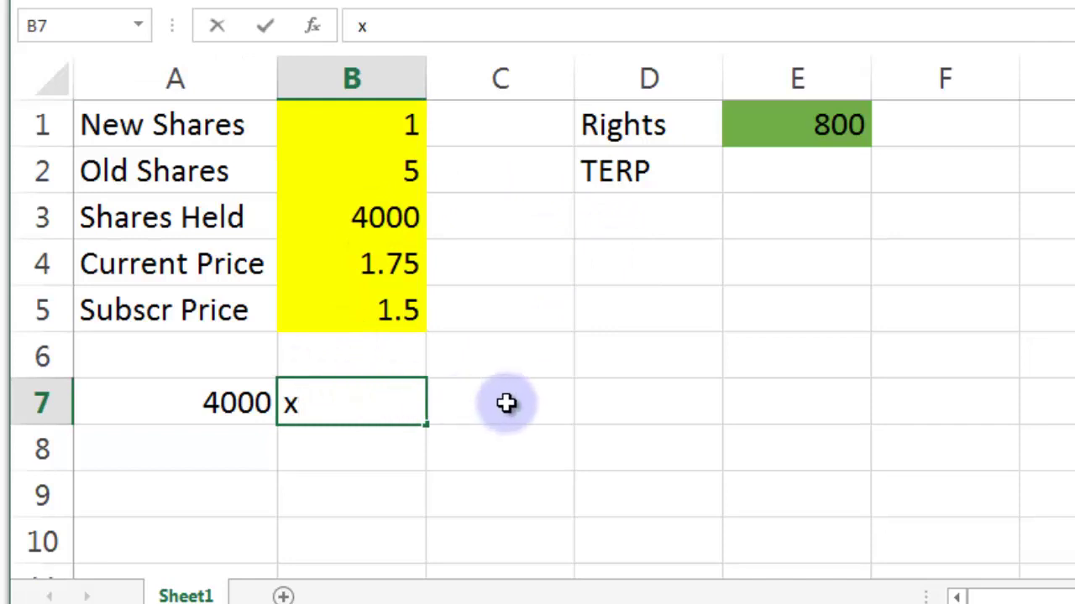
pyautogui.press('Return')
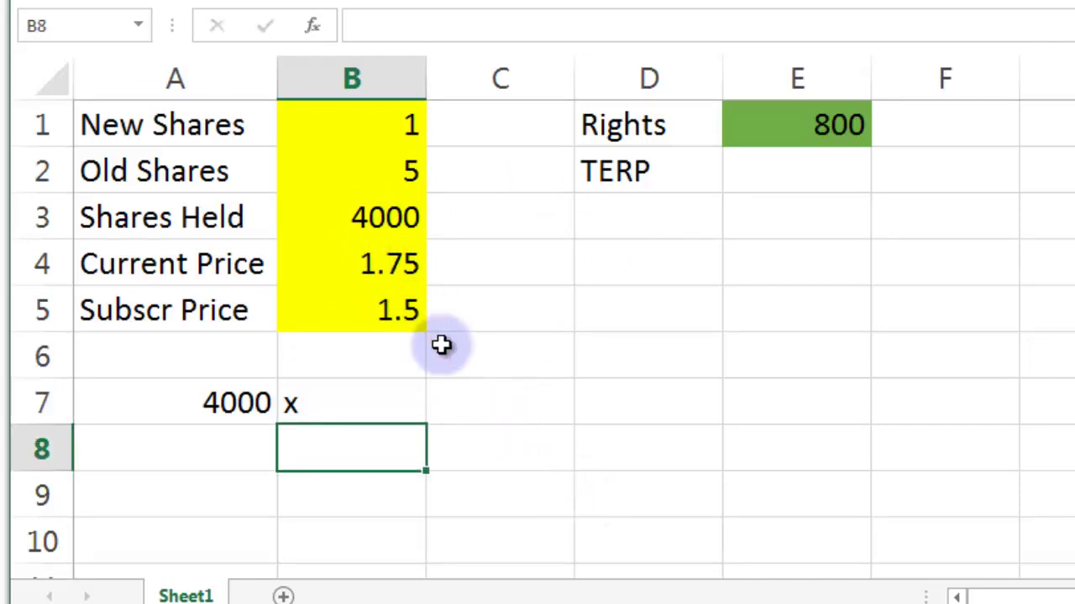
# Link C7 in the working line to the Current Price in B4
pyautogui.click(494, 406)
pyautogui.write('=')
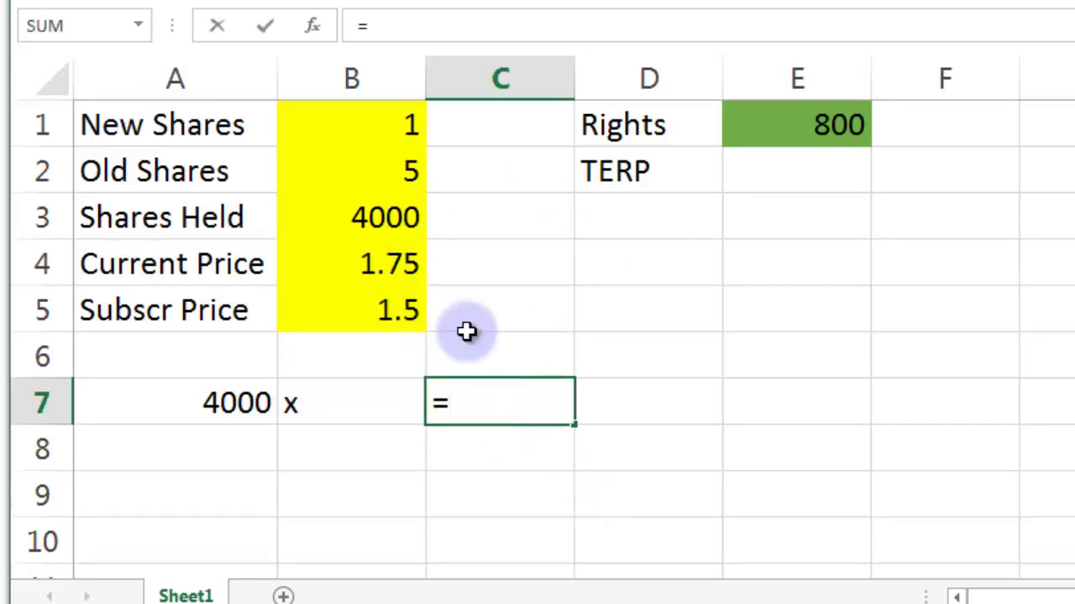
pyautogui.click(408, 261)
pyautogui.press('Return')
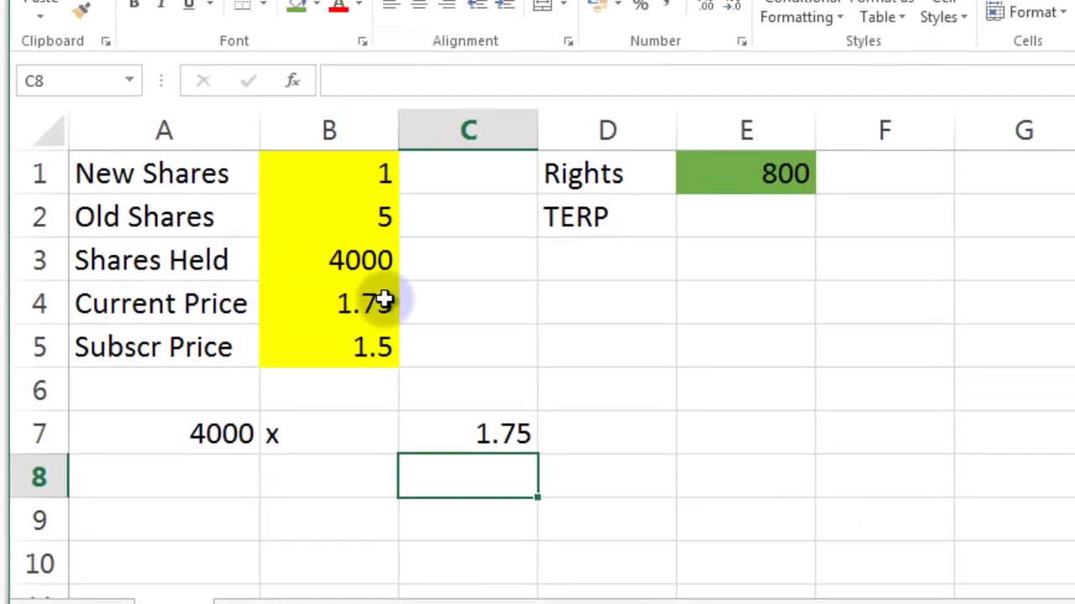
# Centre the x in B7 and enter a centred = sign in D7
pyautogui.click(296, 477)
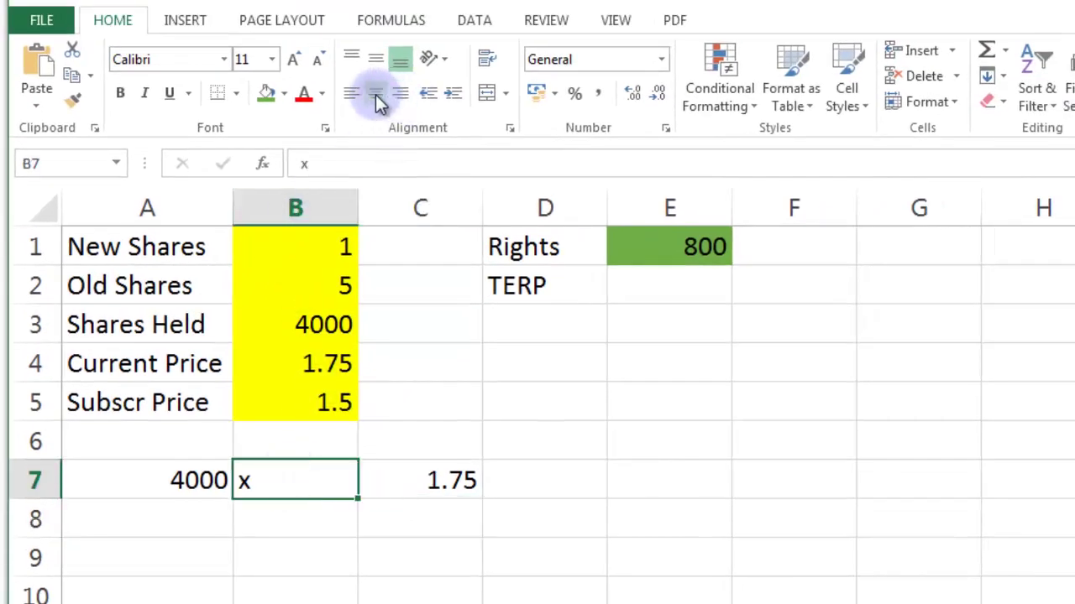
pyautogui.click(381, 84)
pyautogui.click(547, 476)
pyautogui.write('=')
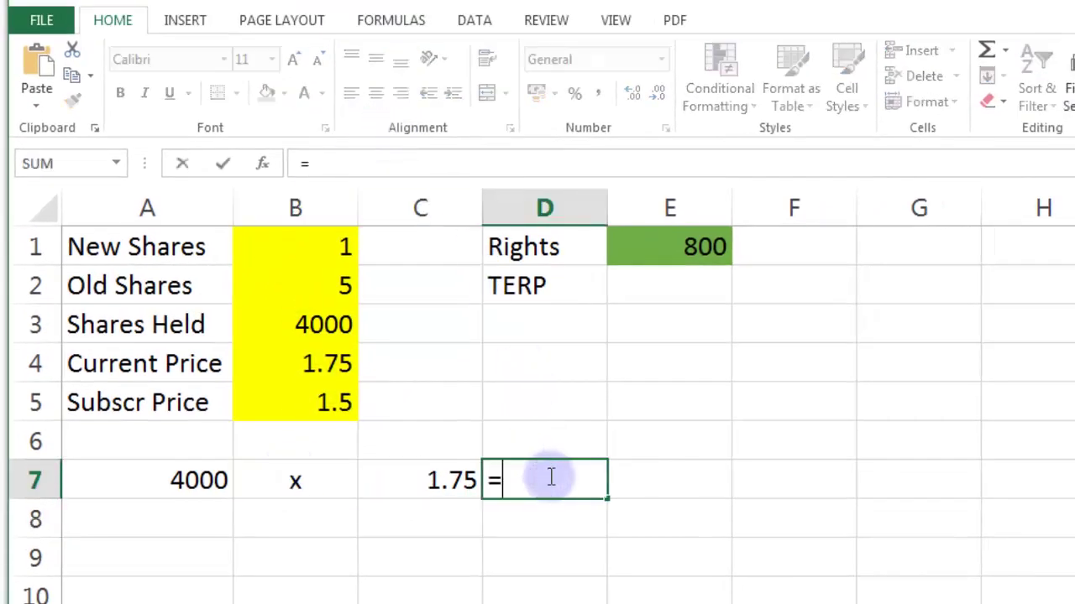
pyautogui.press('Return')
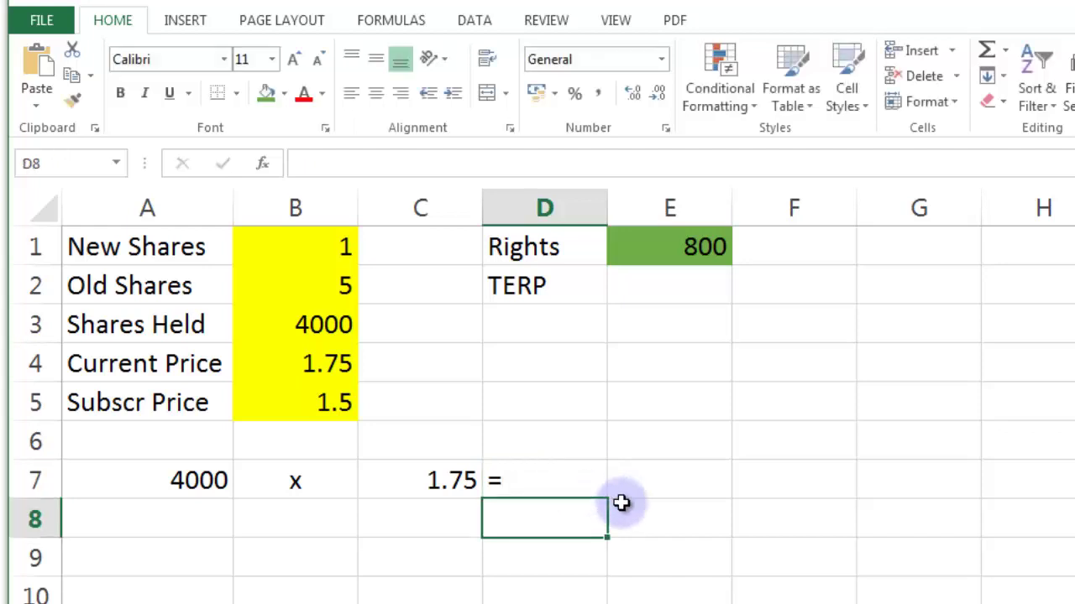
pyautogui.click(564, 476)
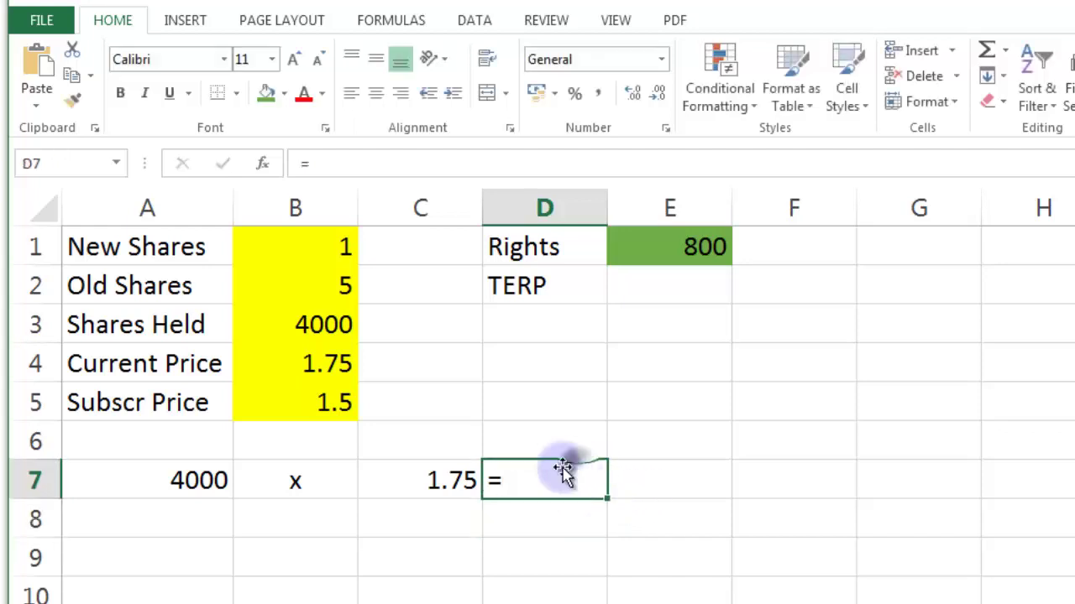
pyautogui.click(378, 93)
# Calculate the value of the existing holding in E7 by multiplying A7 by C7
pyautogui.click(696, 476)
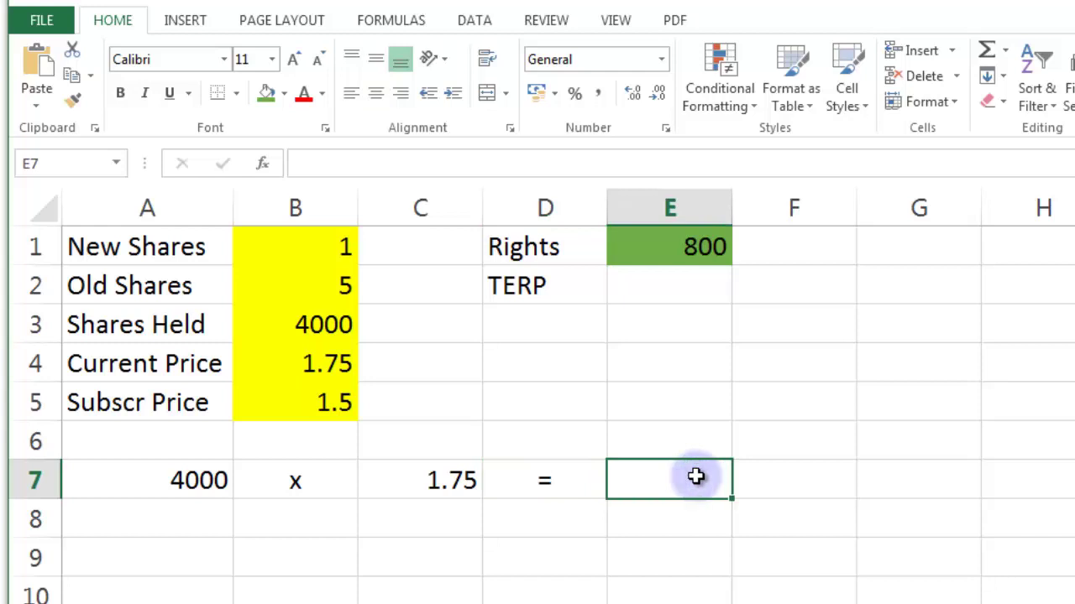
pyautogui.write('=')
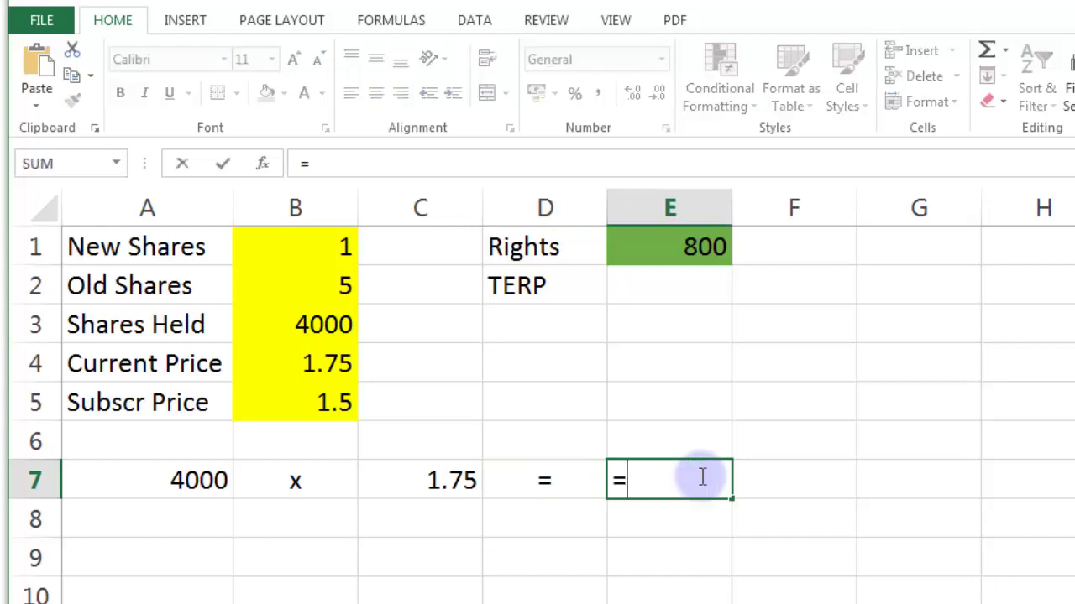
pyautogui.click(195, 478)
pyautogui.write('*')
pyautogui.click(442, 482)
pyautogui.press('Return')
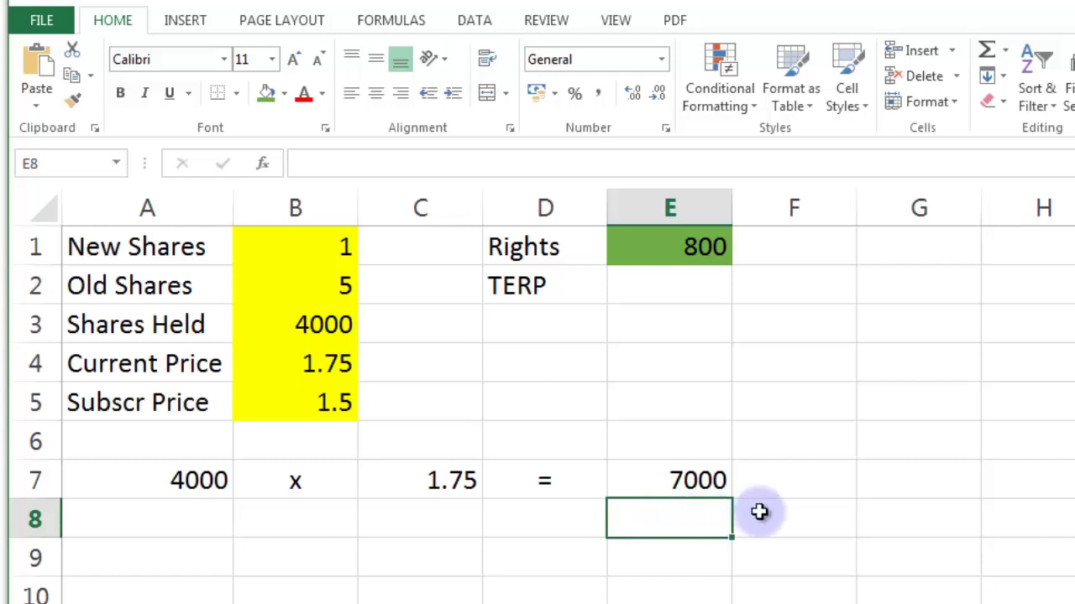
# Start a second working line for the new shares by linking A8 to the Rights result in E1
pyautogui.click(215, 479)
pyautogui.click(799, 454)
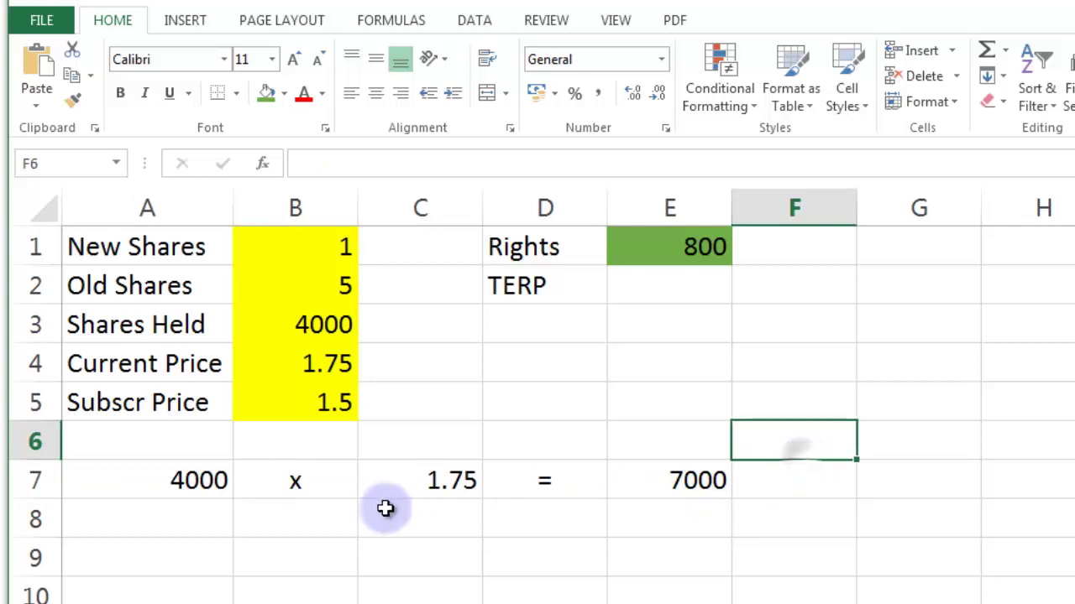
pyautogui.click(680, 248)
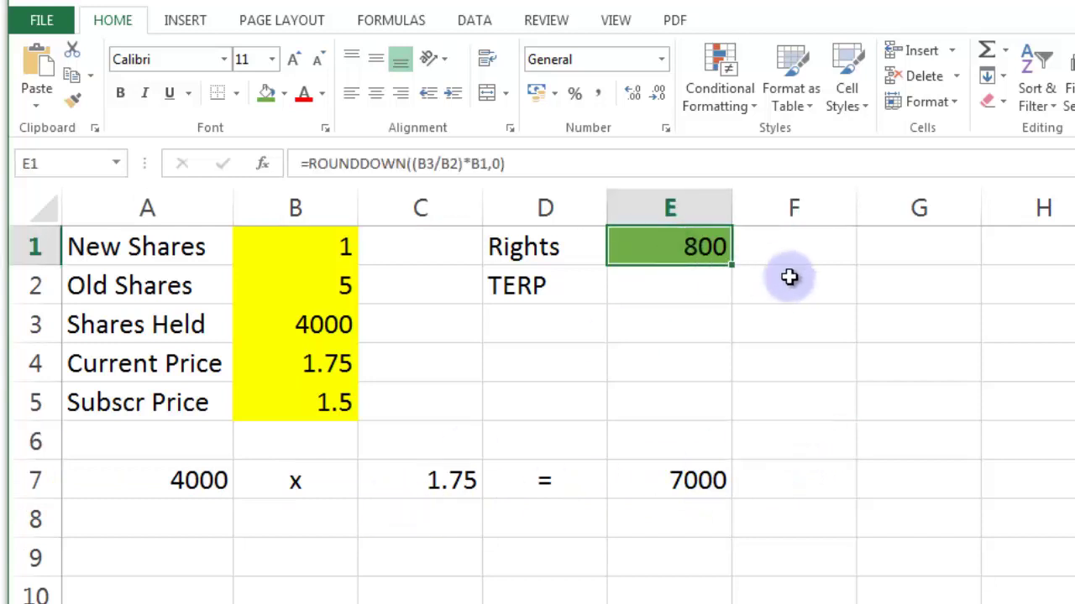
pyautogui.click(192, 515)
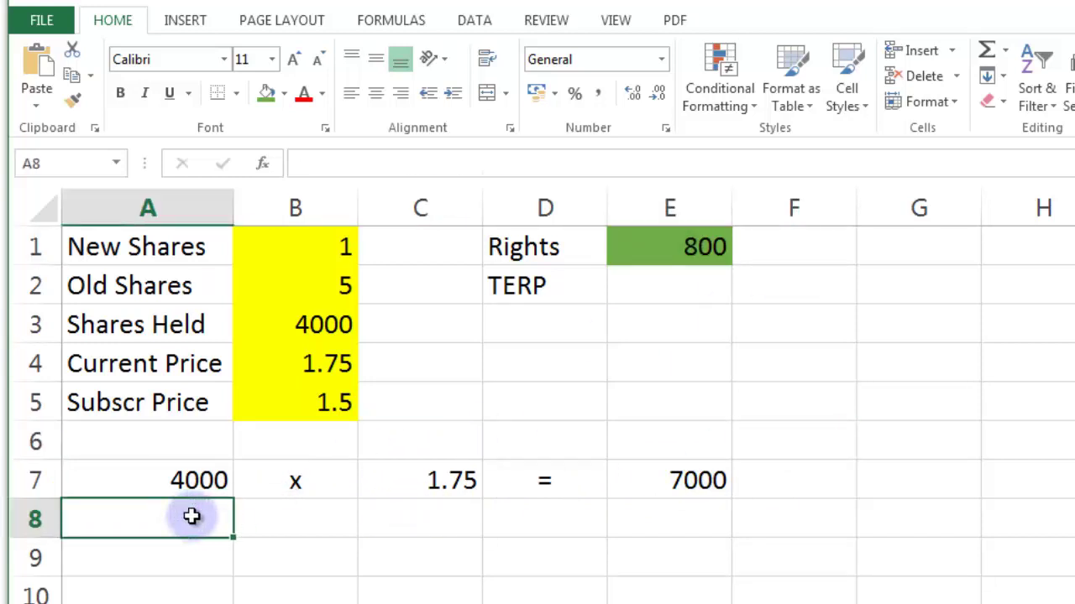
pyautogui.write('=')
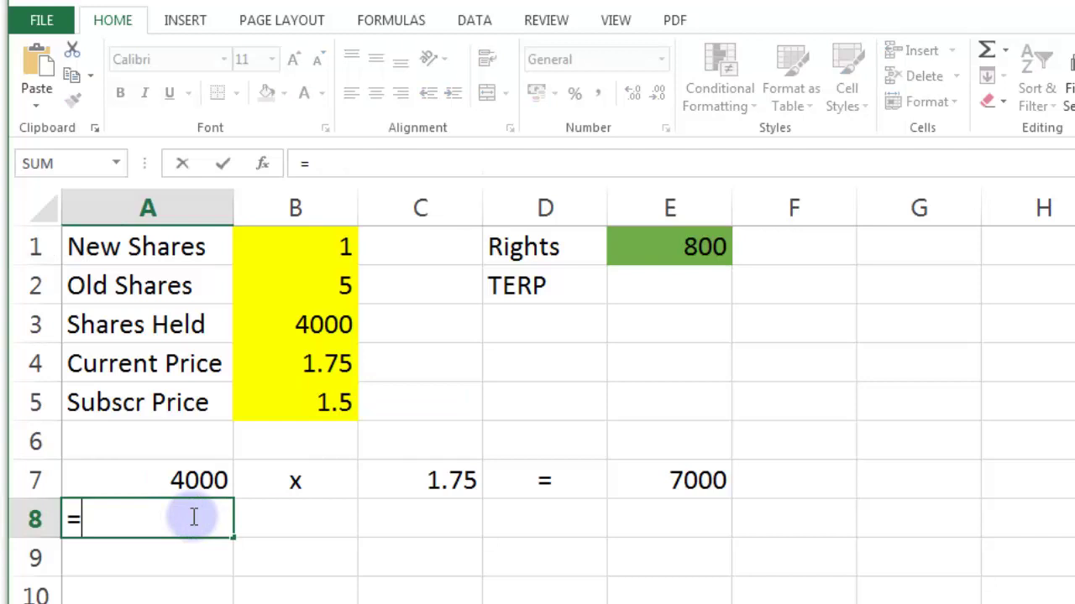
pyautogui.click(661, 248)
pyautogui.press('Return')
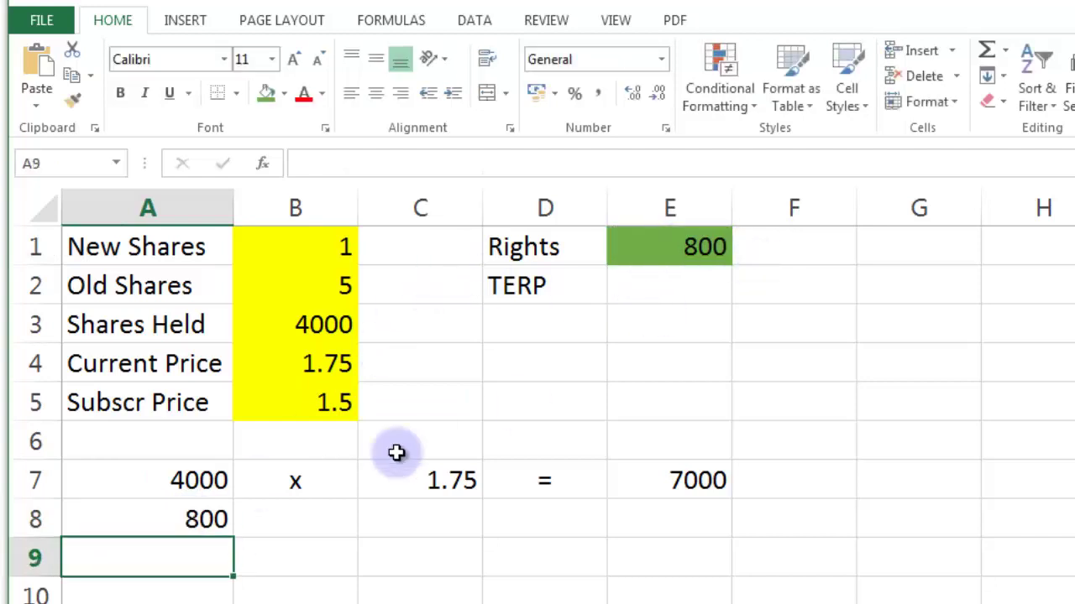
# Copy the x from B7 to B8 and the = sign from D7 to D8
pyautogui.click(304, 482)
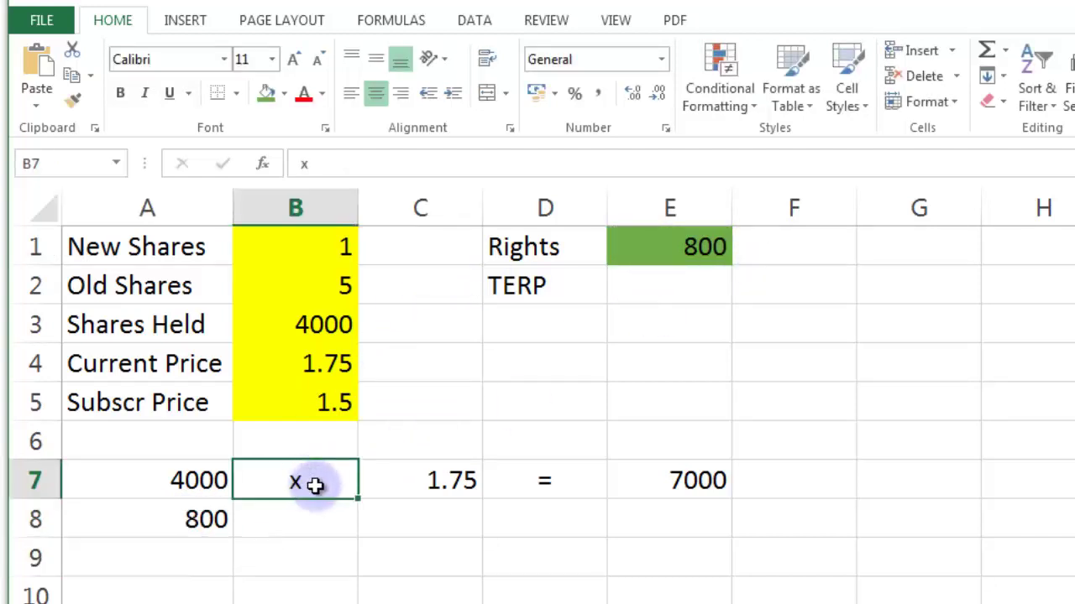
pyautogui.hotkey('ctrl', 'c')
pyautogui.click(319, 518)
pyautogui.hotkey('ctrl', 'v')
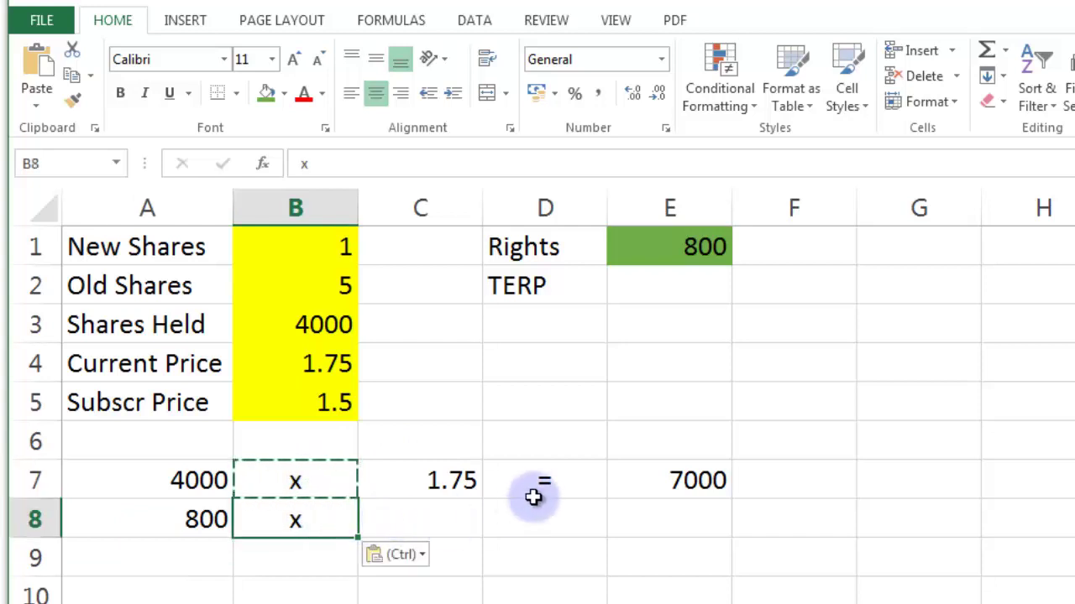
pyautogui.click(547, 490)
pyautogui.hotkey('ctrl', 'c')
pyautogui.click(550, 520)
pyautogui.hotkey('ctrl', 'v')
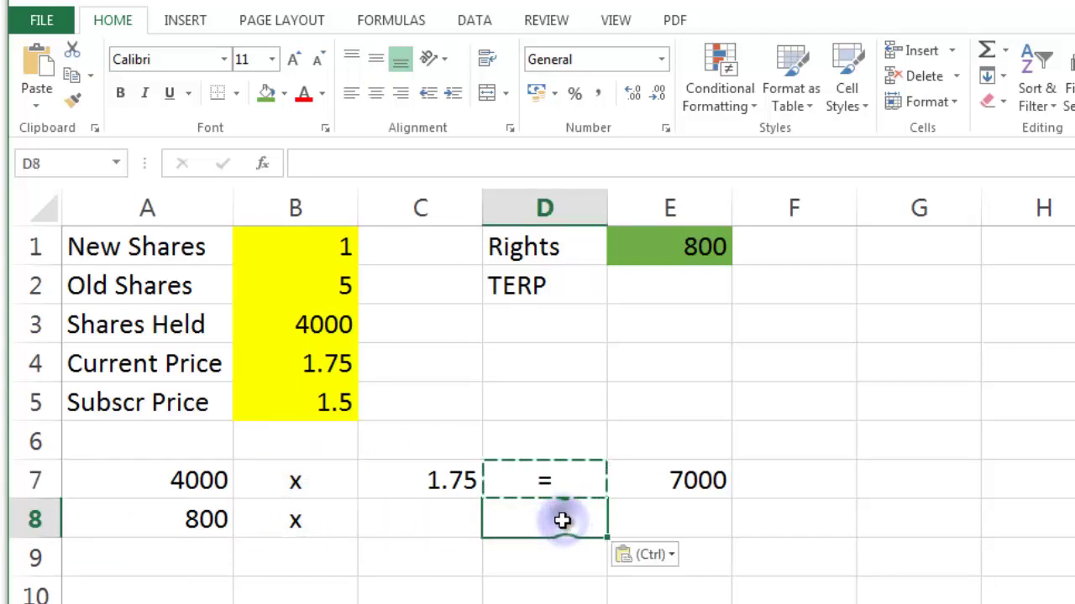
# Link C8 to the subscription price in B5 as the price for the new shares
pyautogui.click(419, 531)
pyautogui.write('=')
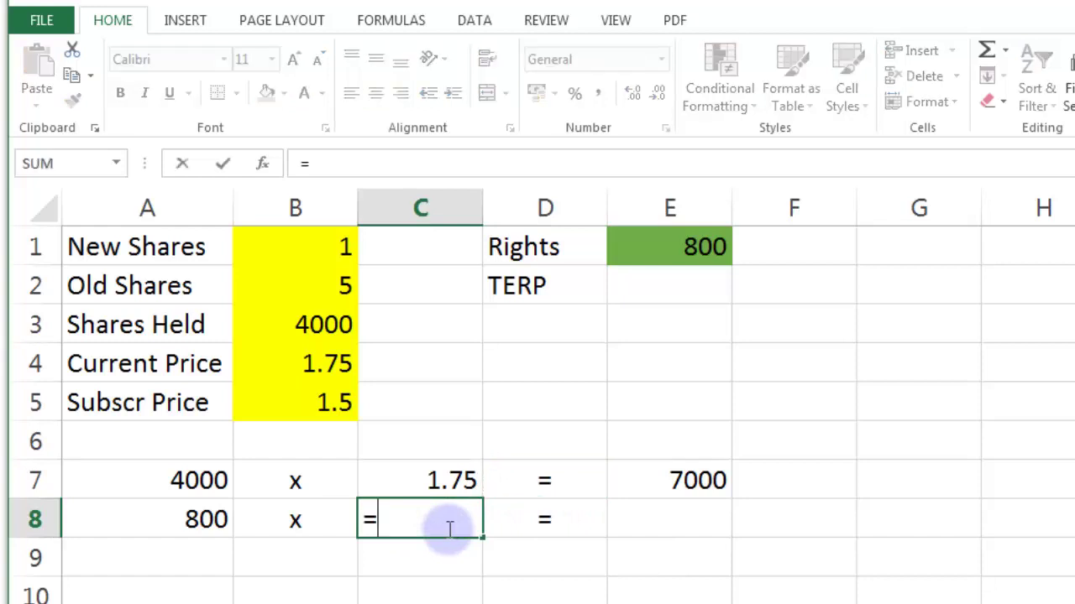
pyautogui.click(328, 405)
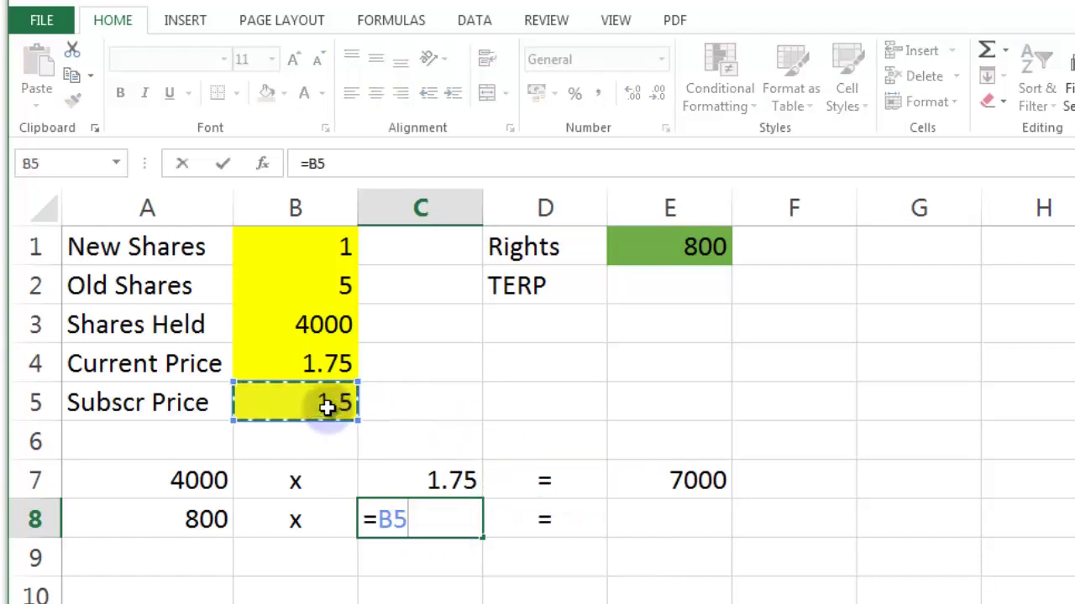
pyautogui.press('Return')
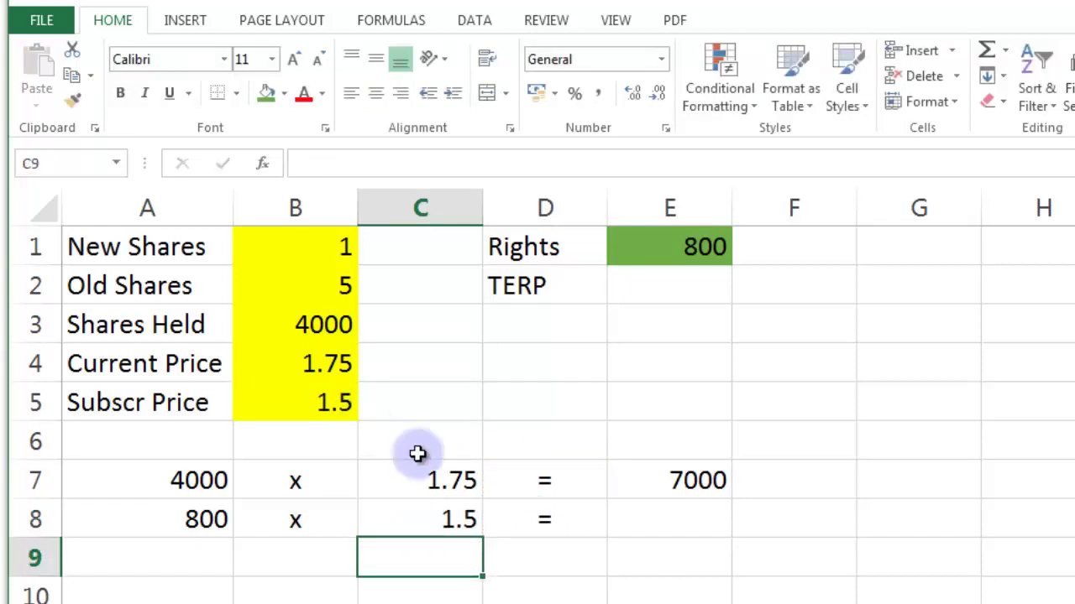
# Copy the multiplication formula from E7 to E8 to calculate the cost of the new shares
pyautogui.click(709, 481)
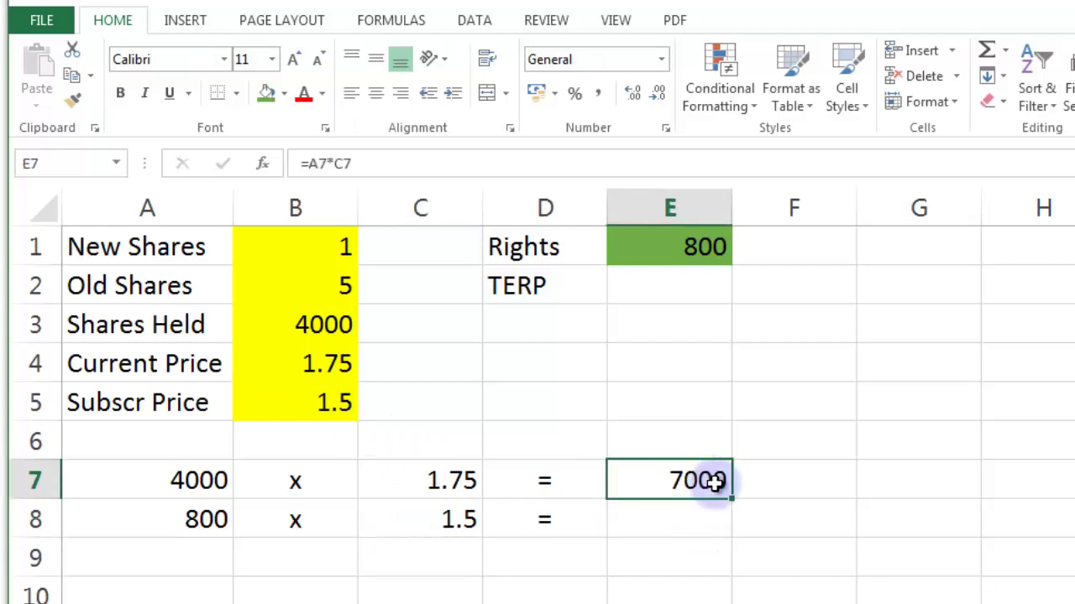
pyautogui.hotkey('ctrl', 'c')
pyautogui.click(694, 520)
pyautogui.hotkey('ctrl', 'v')
pyautogui.press('ctrl')
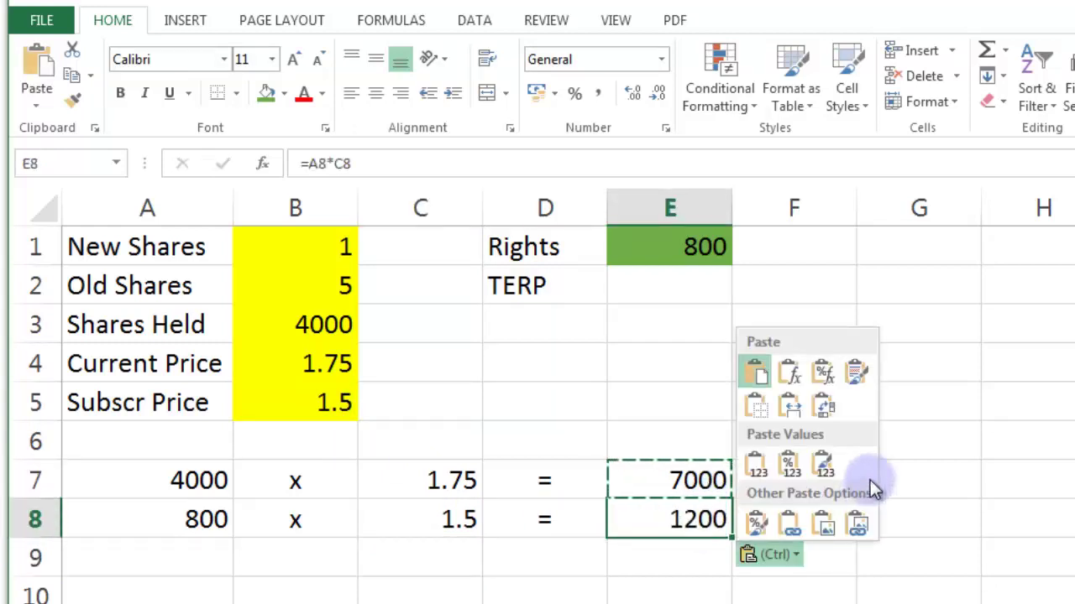
pyautogui.press('Escape')
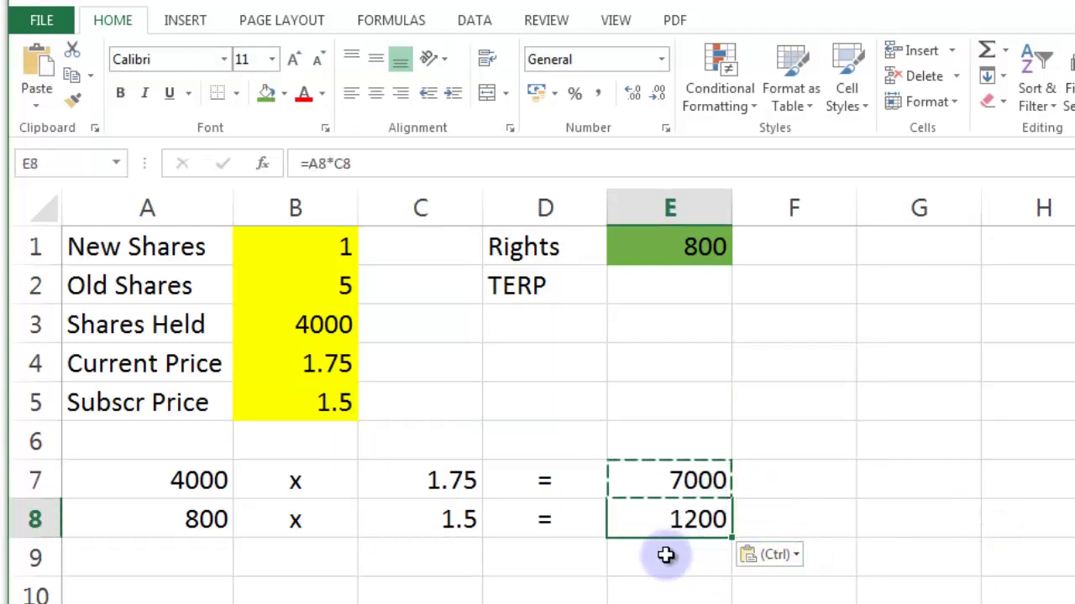
# Total the number of shares in A9 by summing A7:A8
pyautogui.click(191, 556)
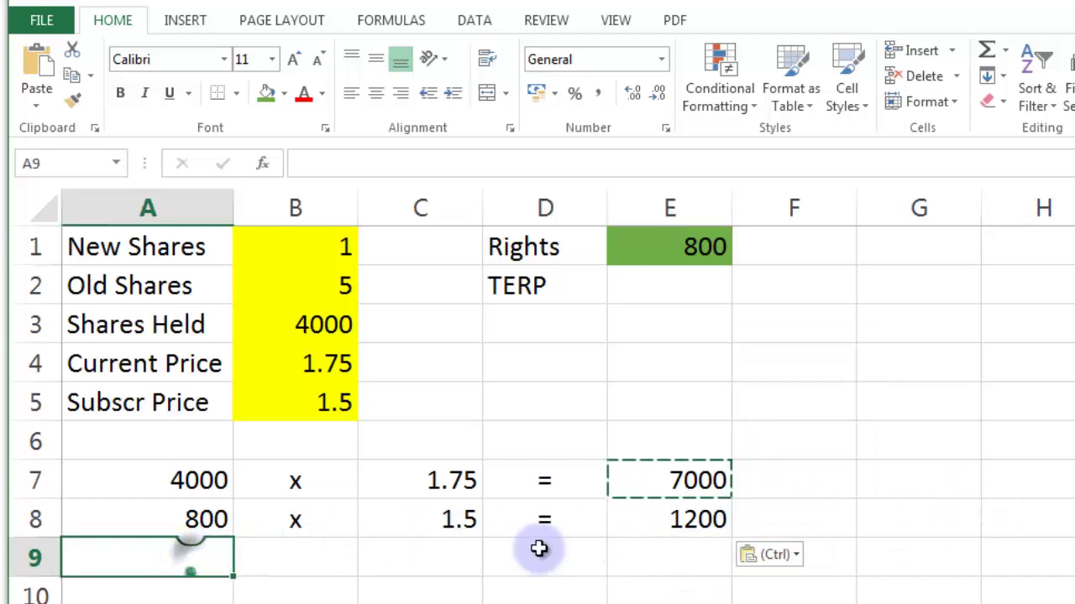
pyautogui.click(628, 561)
pyautogui.click(183, 559)
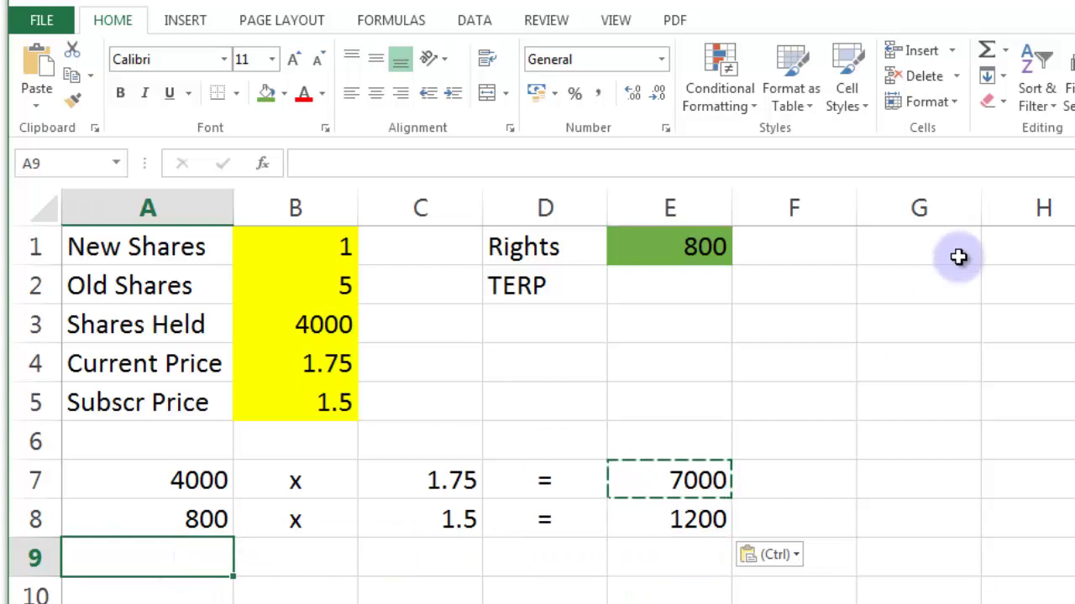
pyautogui.click(989, 51)
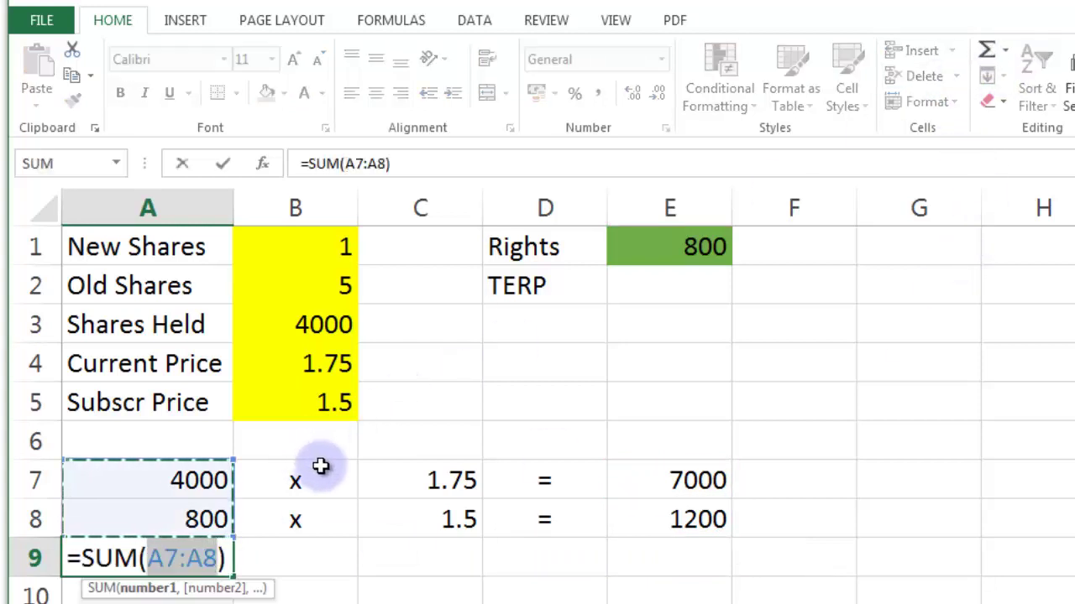
pyautogui.press('Return')
pyautogui.click(152, 556)
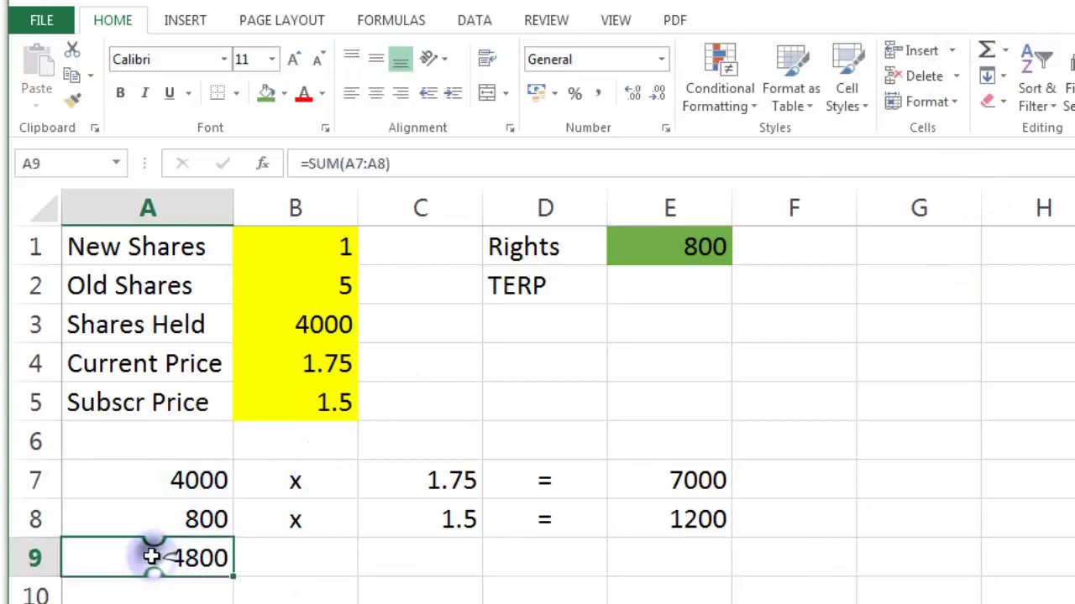
# Total the holding values in E9 by summing E7:E8
pyautogui.click(702, 555)
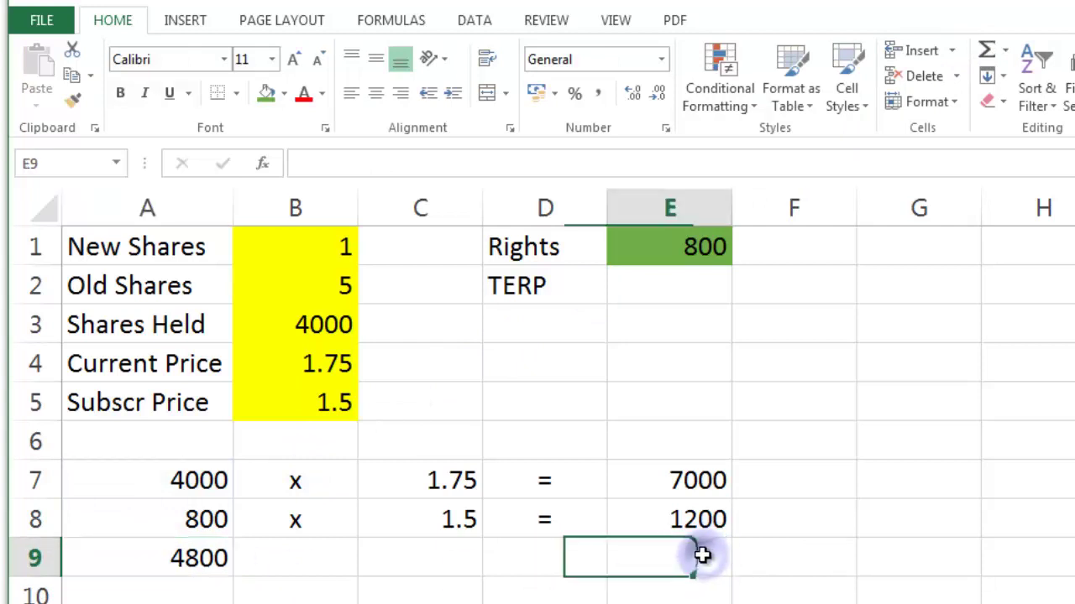
pyautogui.click(986, 50)
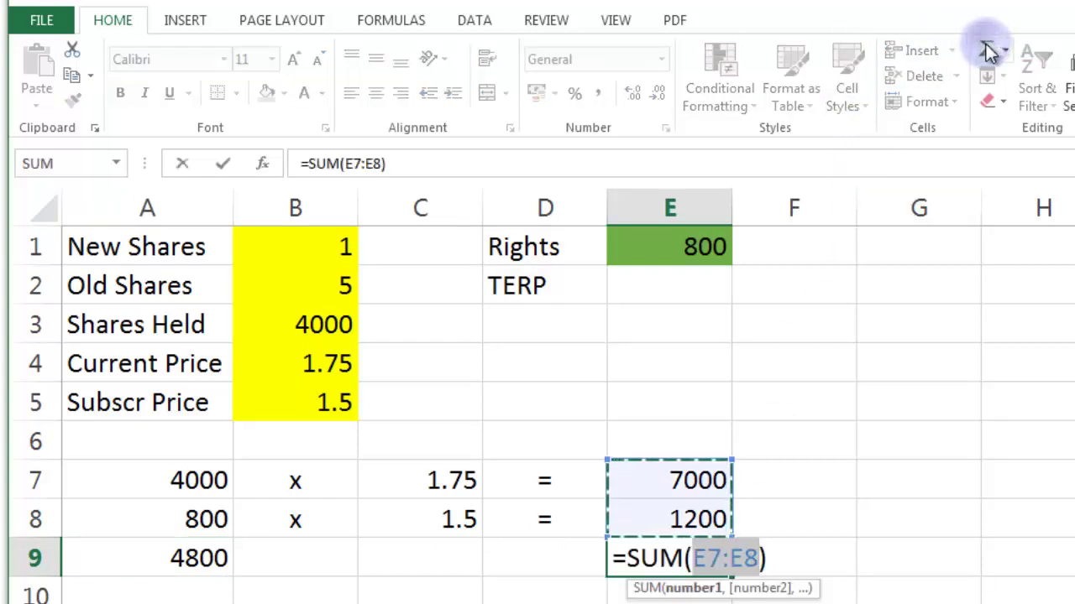
pyautogui.press('Return')
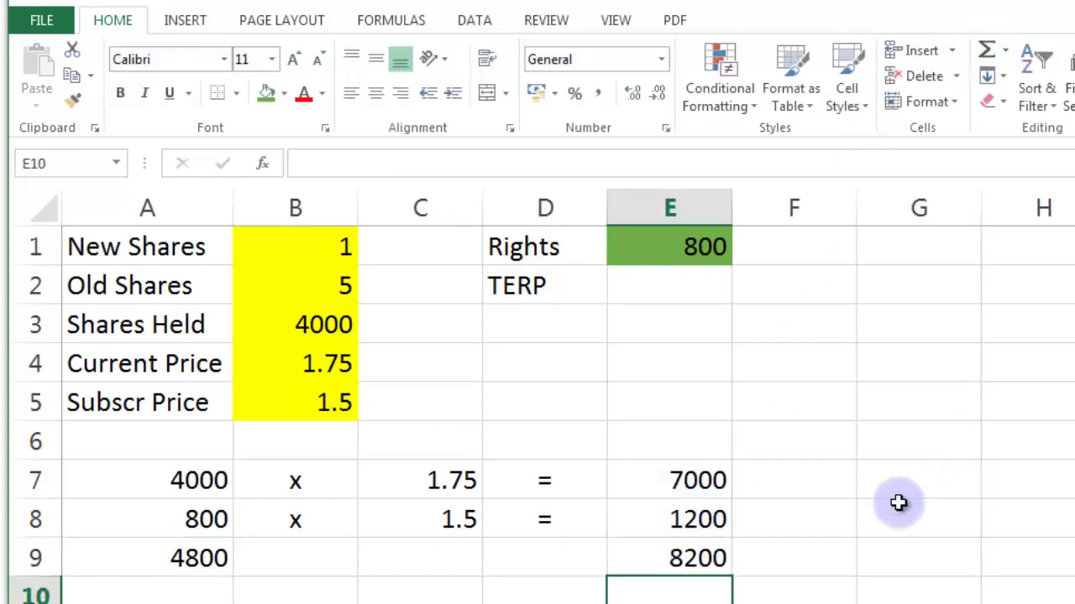
# Review how the share totals in A7:A9 and the value totals in E7:E9 are built up
pyautogui.click(698, 555)
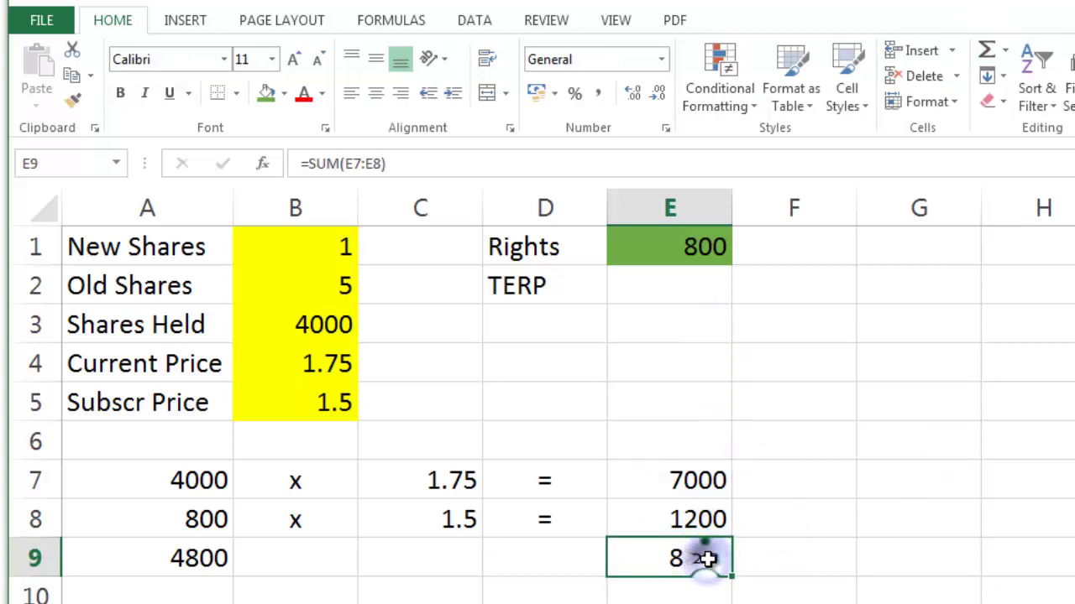
pyautogui.click(182, 557)
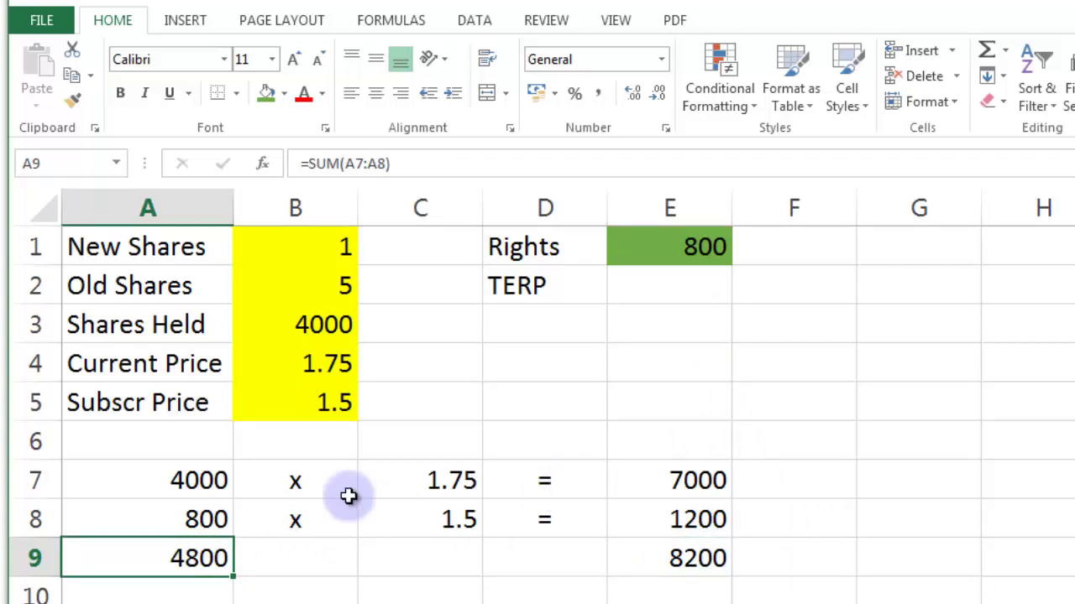
pyautogui.click(217, 478)
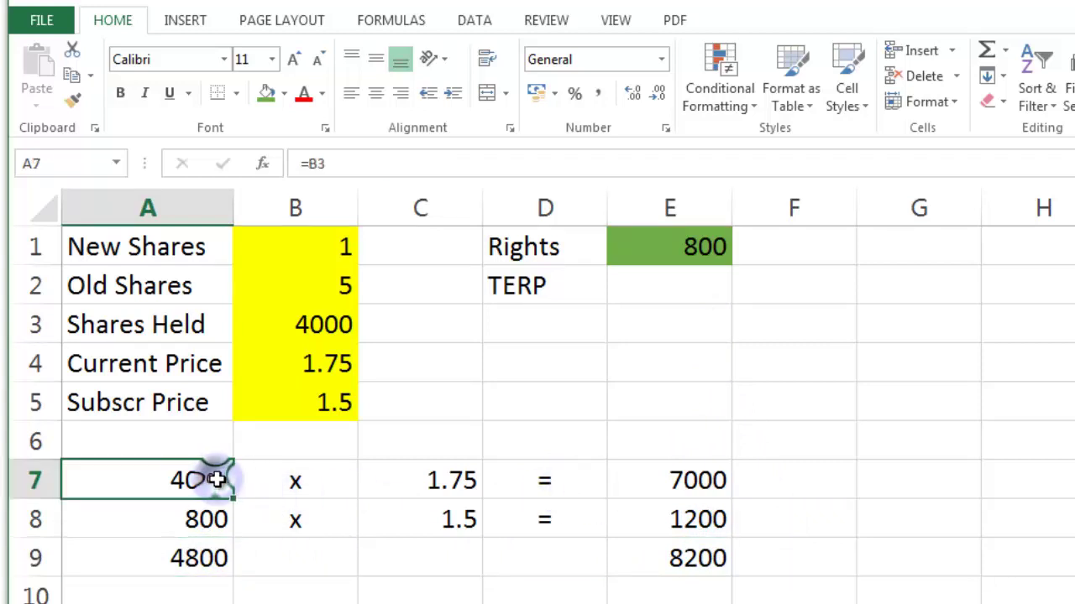
pyautogui.click(183, 520)
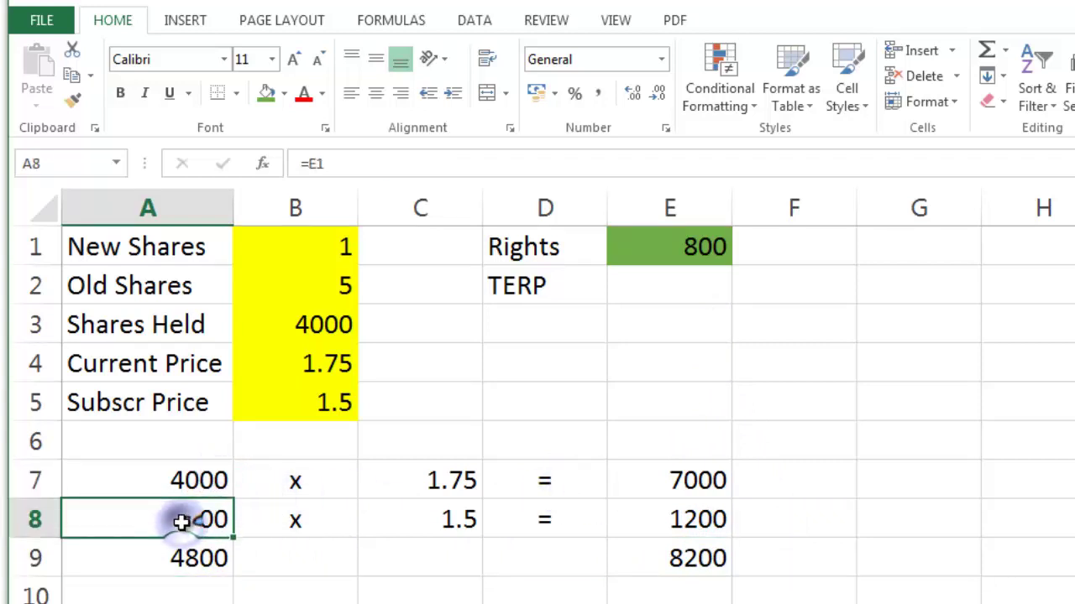
pyautogui.click(682, 477)
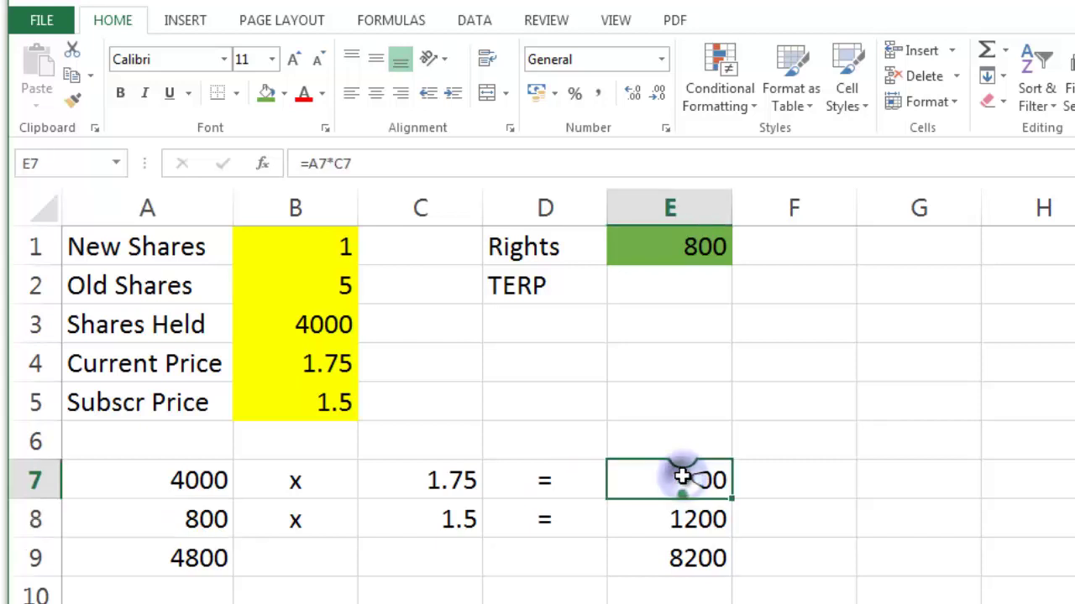
pyautogui.click(695, 521)
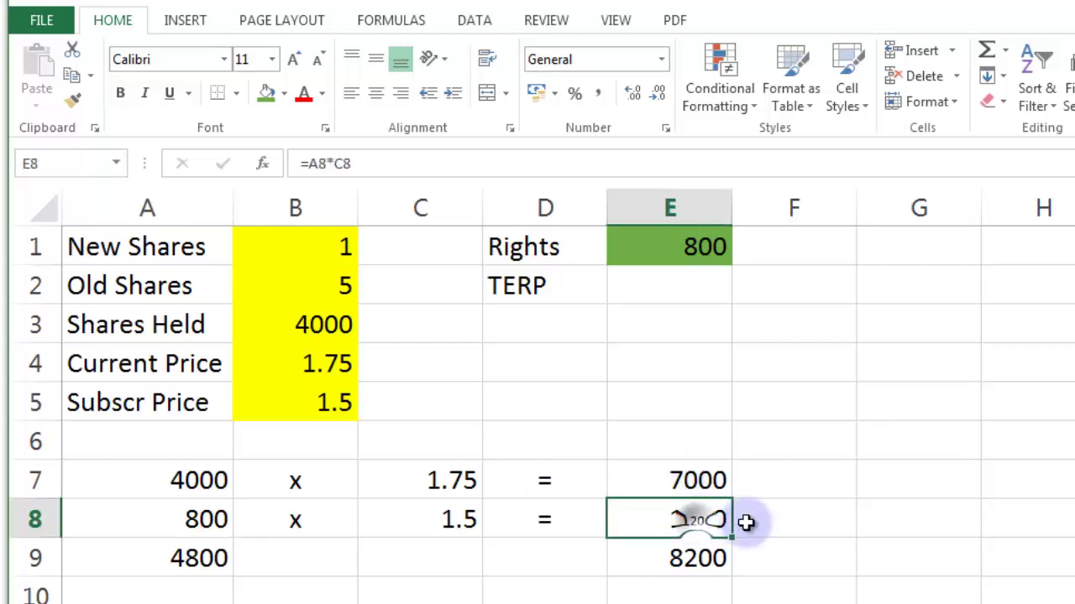
pyautogui.click(714, 558)
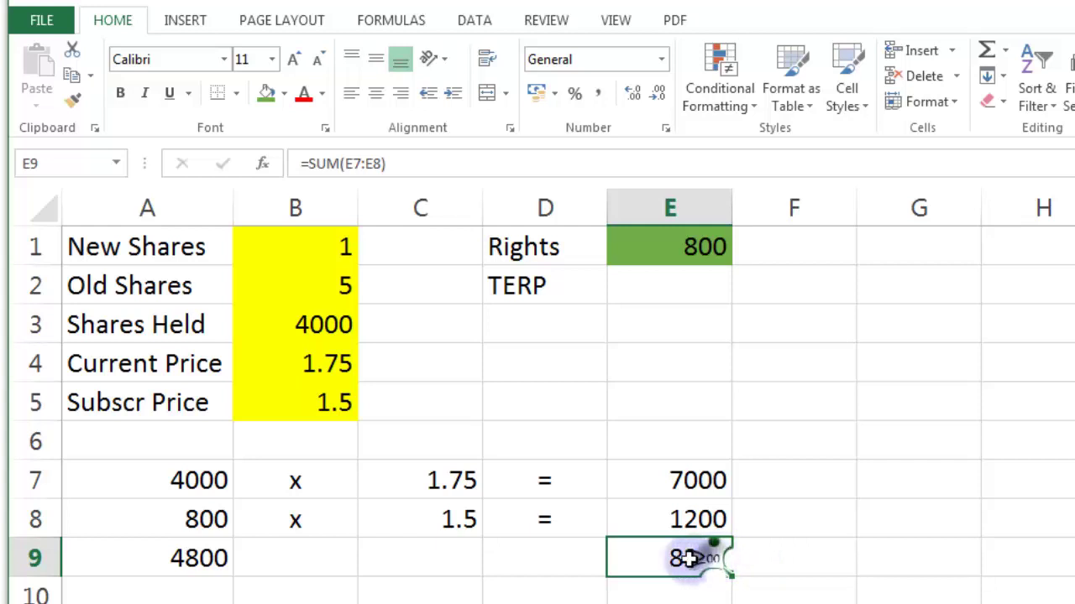
pyautogui.click(205, 559)
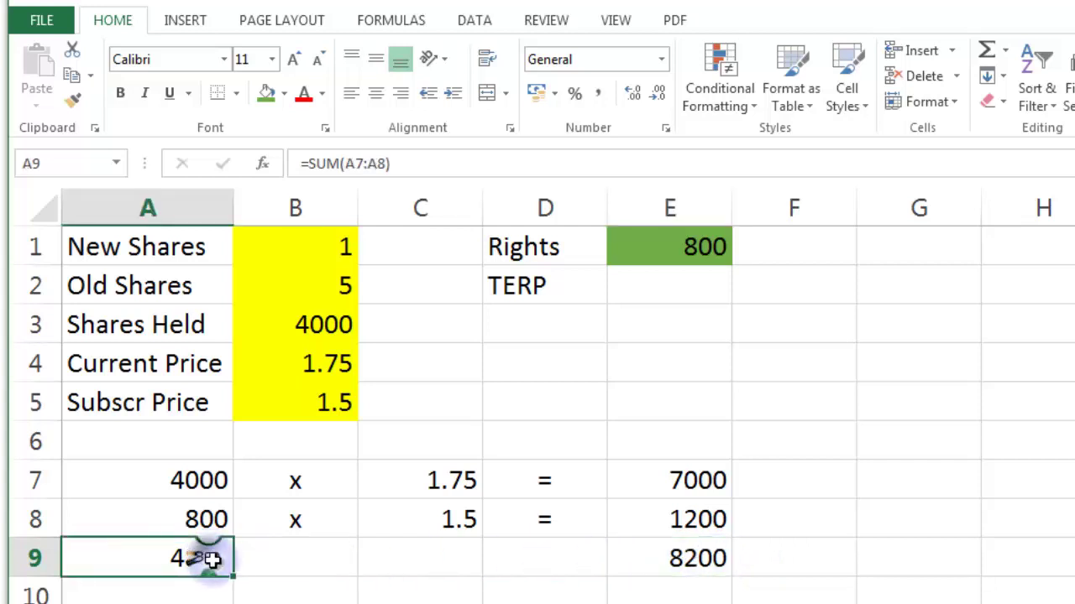
# Calculate the TERP in E2 by dividing the total value in E9 by the total shares in A9
pyautogui.click(683, 293)
pyautogui.write('=')
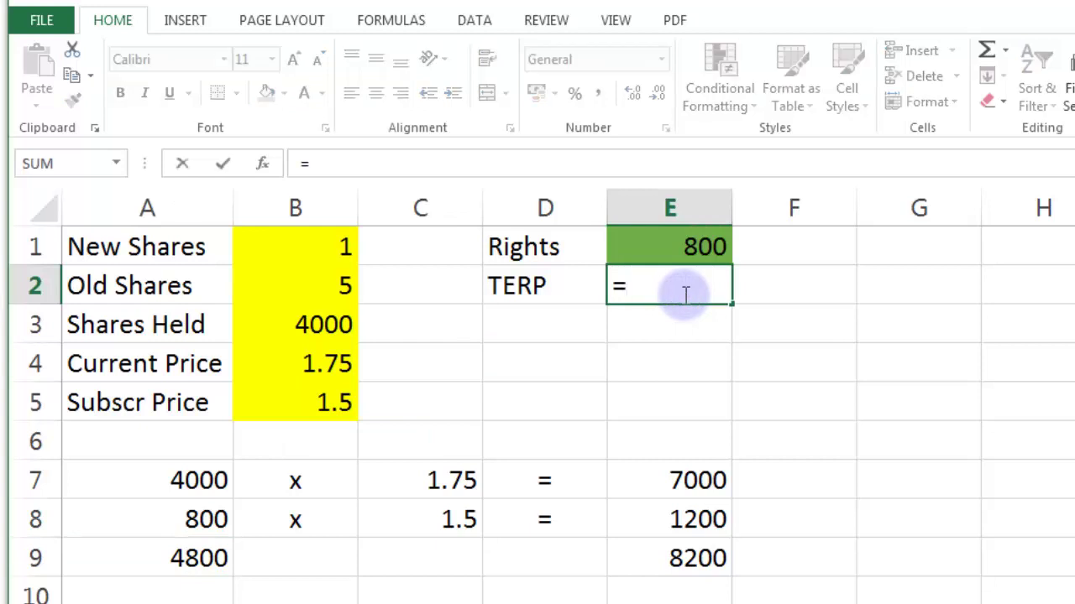
pyautogui.click(696, 560)
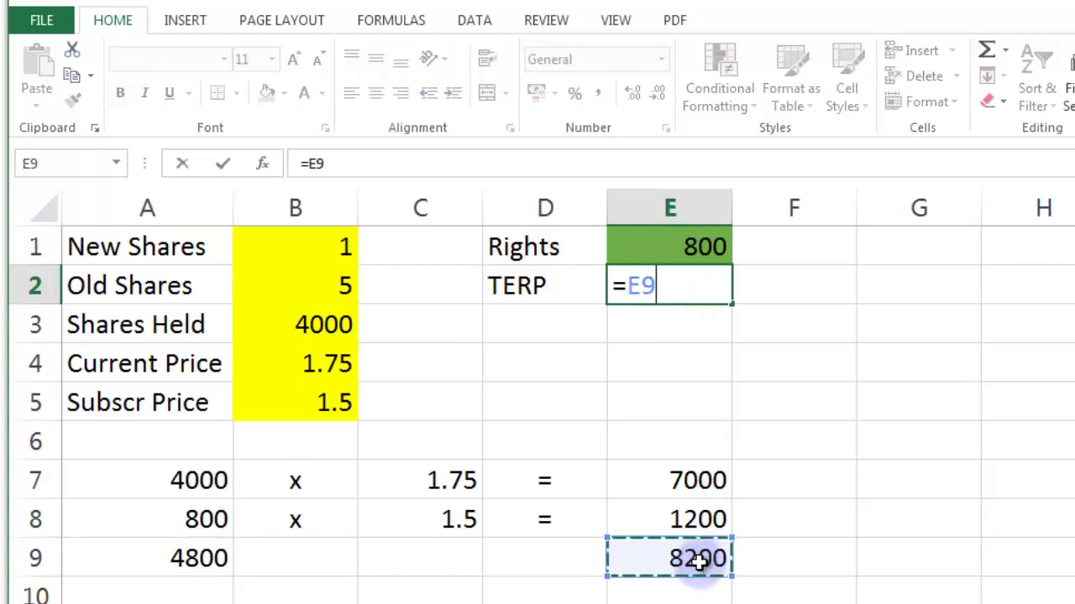
pyautogui.write('/')
pyautogui.click(195, 560)
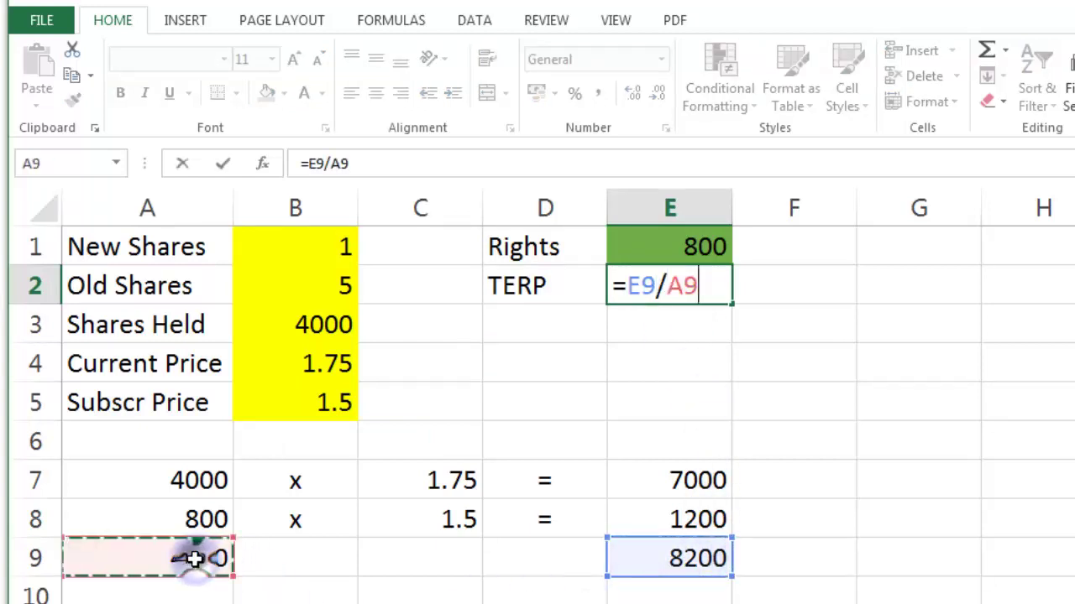
pyautogui.press('Return')
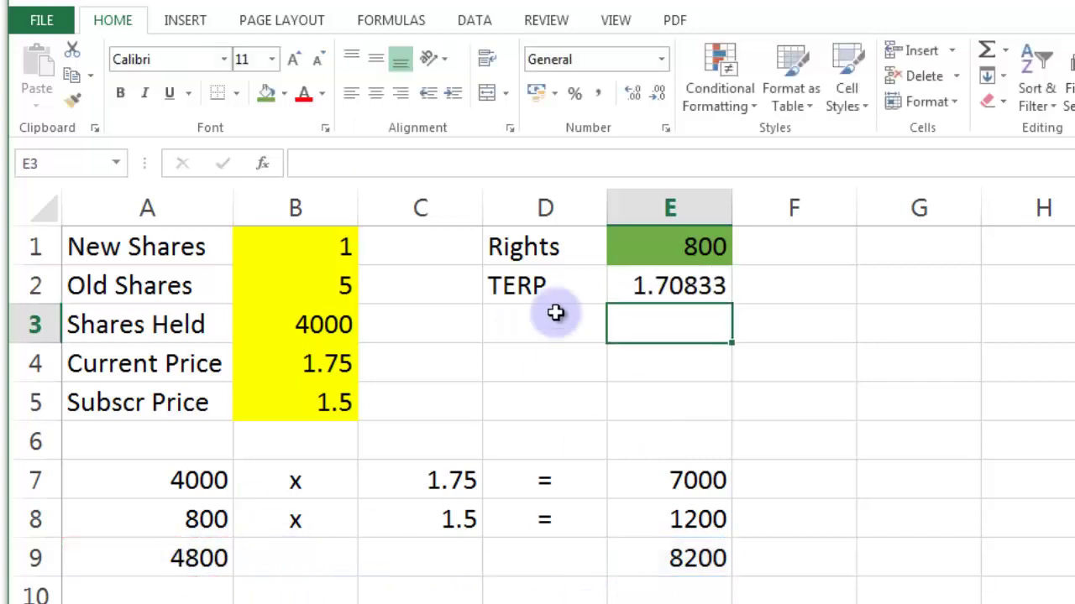
pyautogui.click(693, 285)
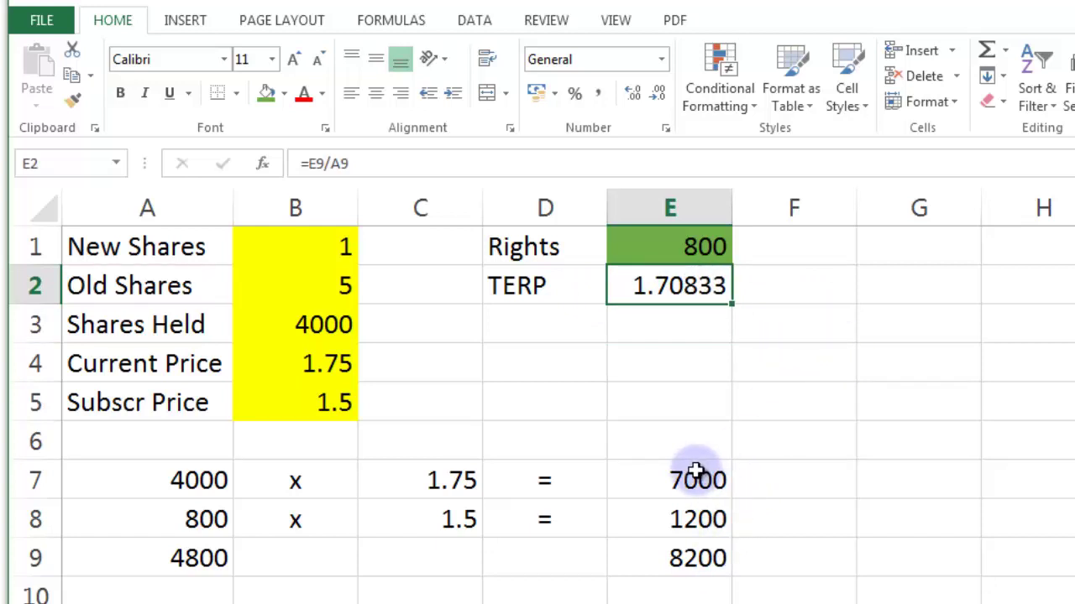
# Format the values in E7:E9 as Currency with 2 decimal places and no symbol
pyautogui.moveTo(696, 477); pyautogui.dragTo(691, 559)
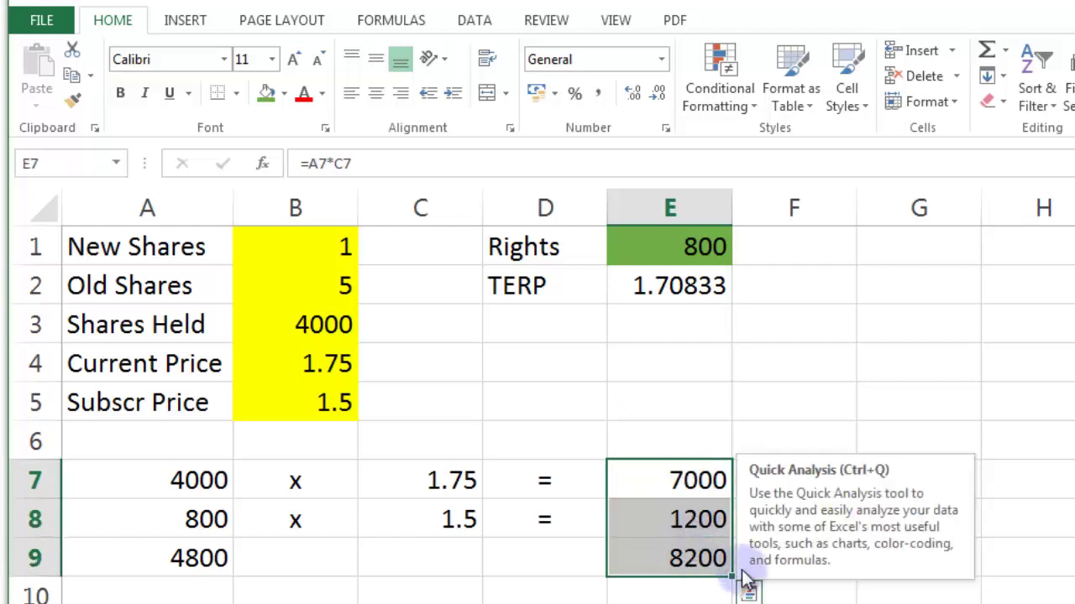
pyautogui.click(957, 100)
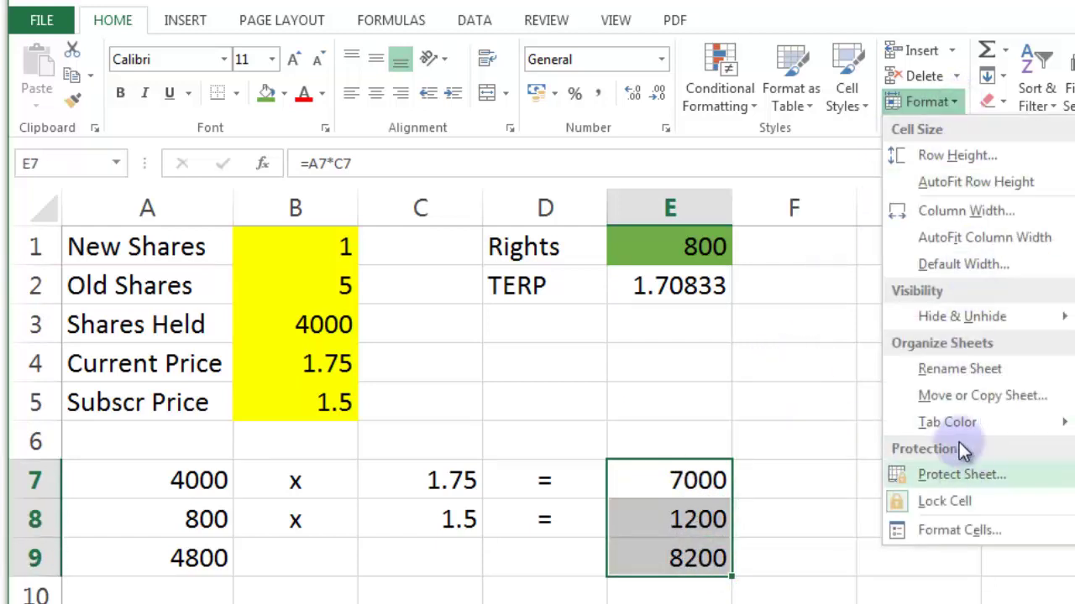
pyautogui.click(965, 529)
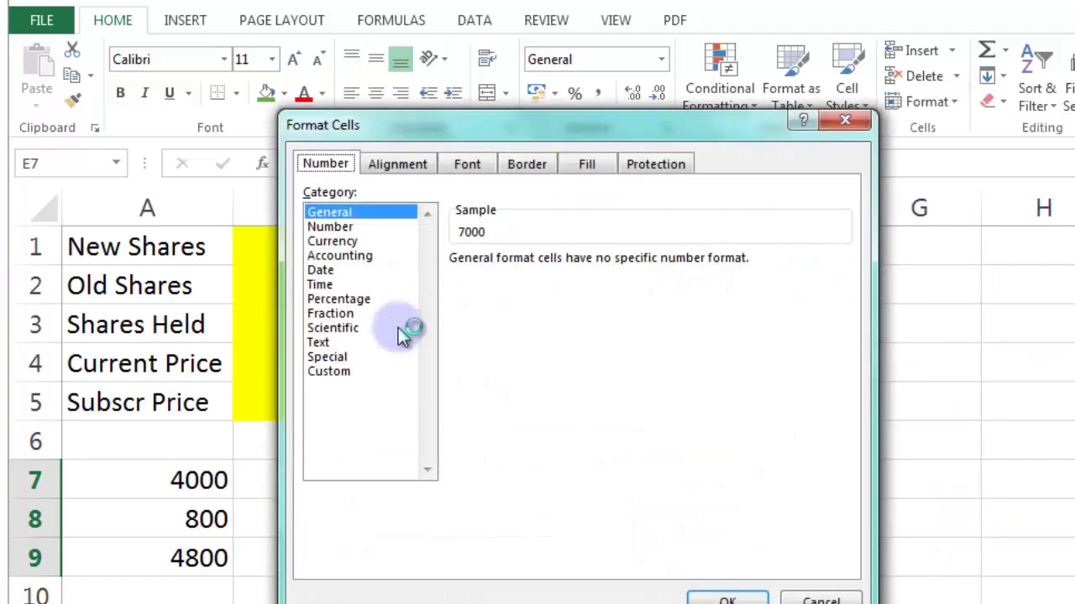
pyautogui.click(336, 243)
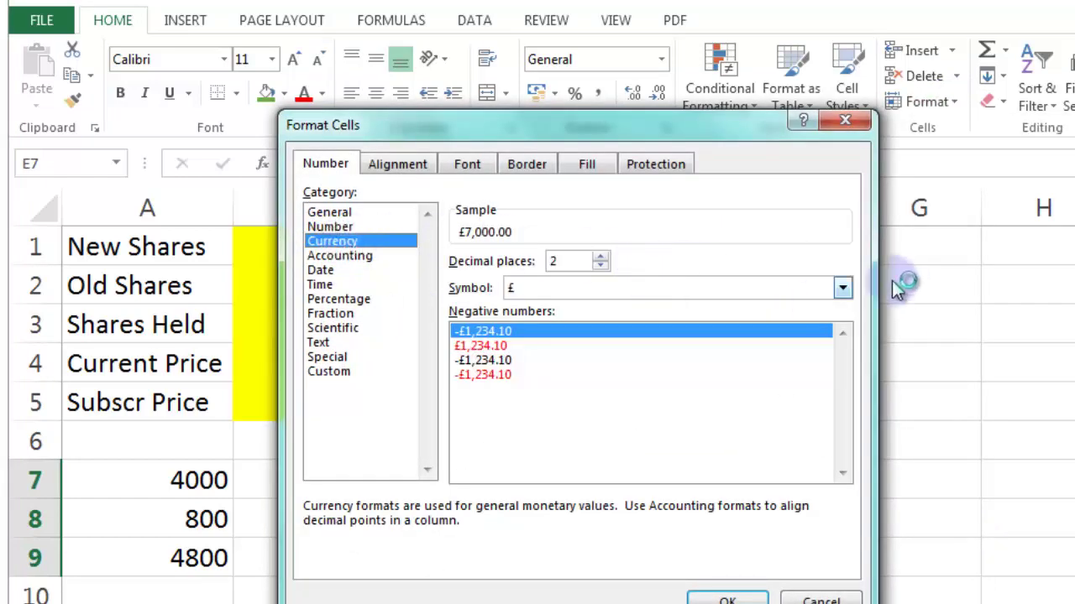
pyautogui.click(842, 288)
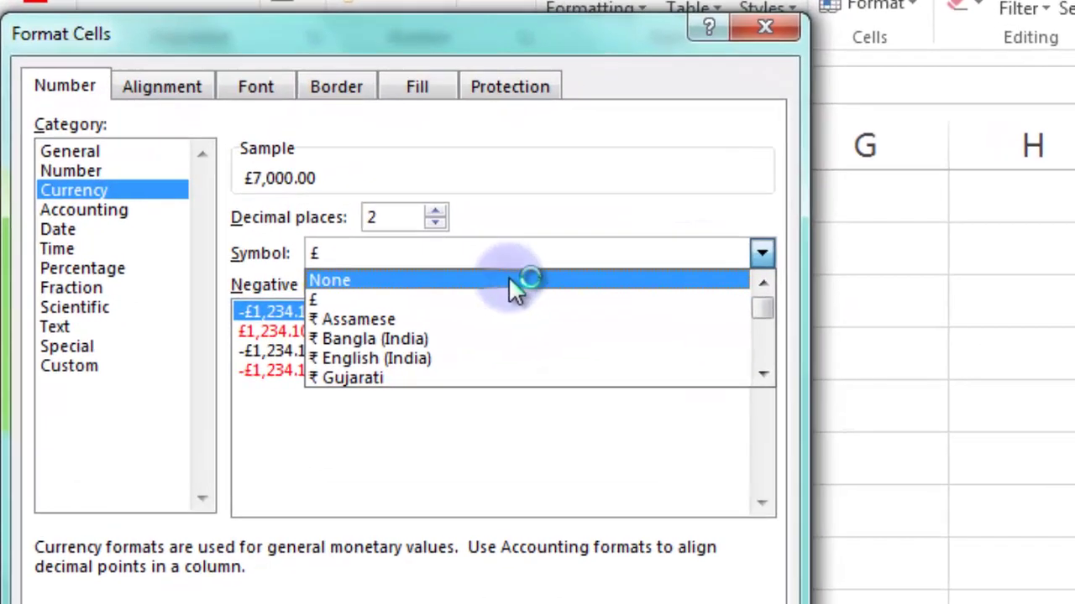
pyautogui.click(659, 304)
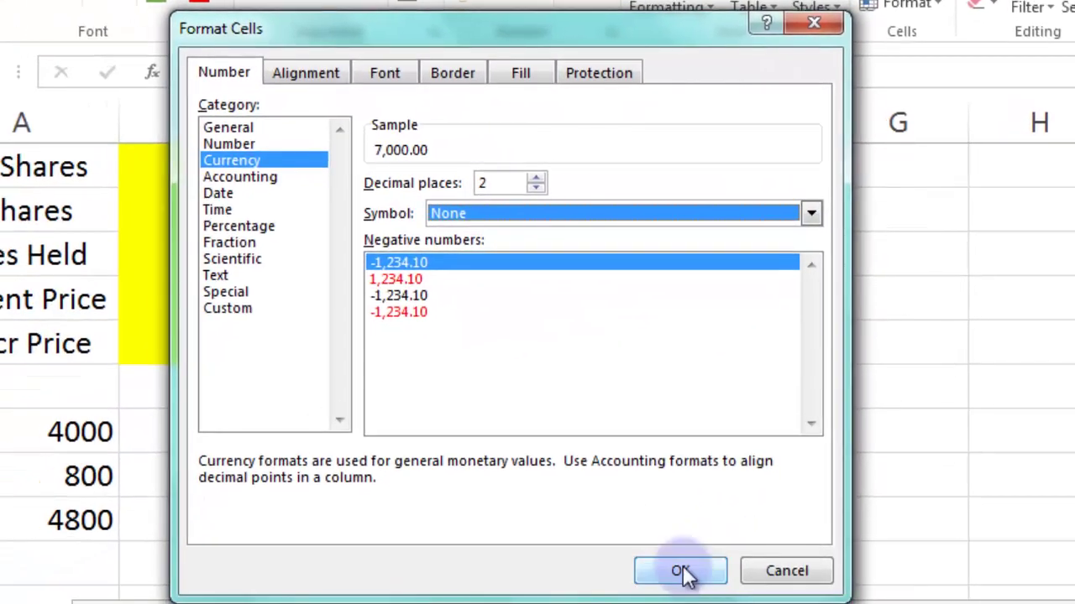
pyautogui.click(684, 573)
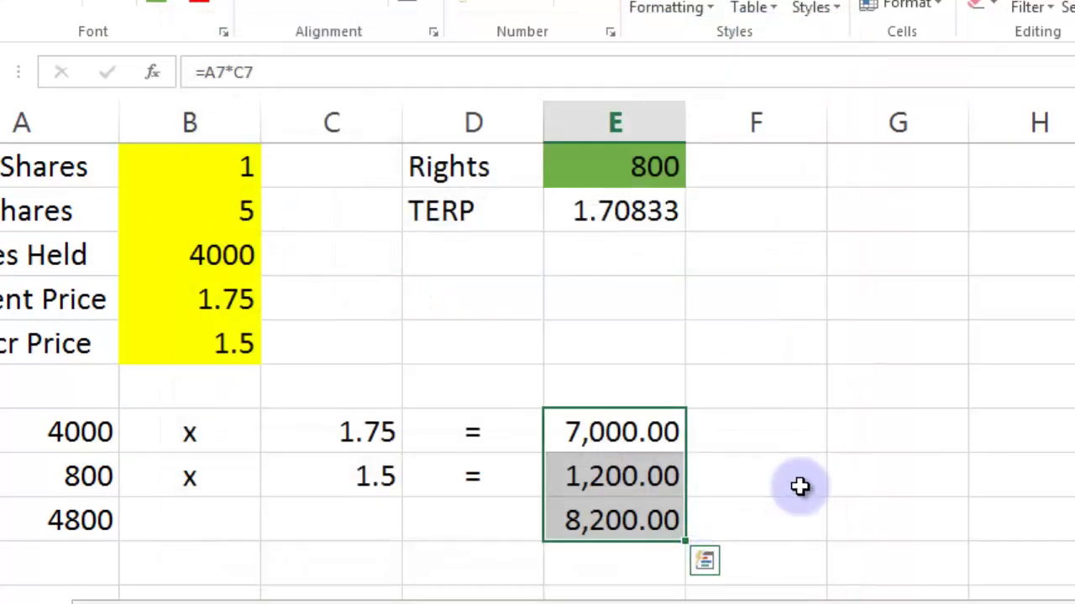
# Apply the same two-decimal, symbol-free currency format to the TERP in E2 and the prices in C7:C8
pyautogui.click(799, 485)
pyautogui.click(618, 210)
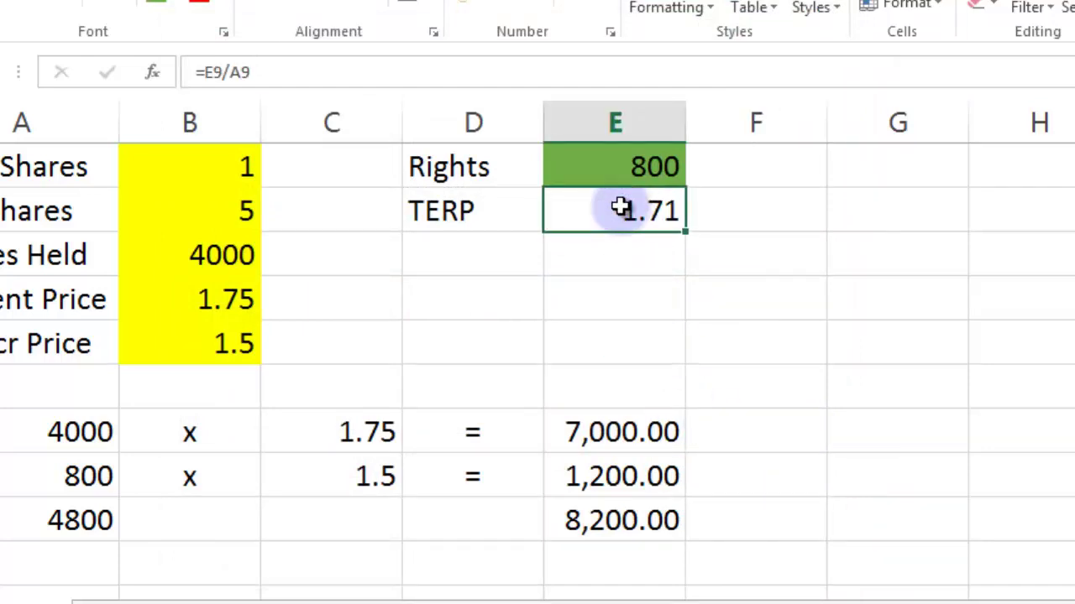
pyautogui.moveTo(379, 428); pyautogui.dragTo(378, 470)
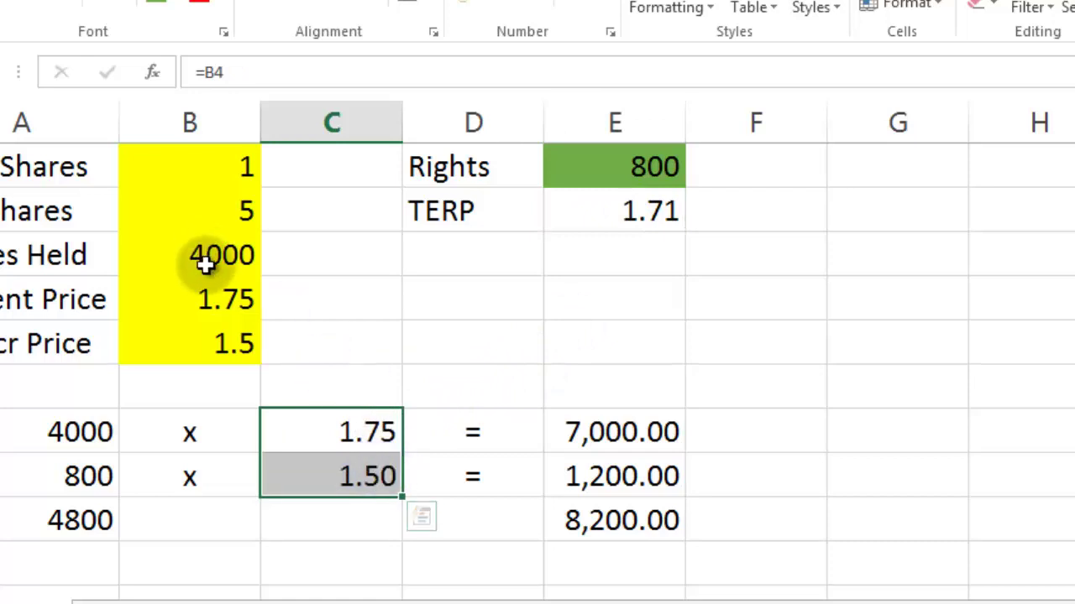
# Apply the same two-decimal, symbol-free currency format to the current and subscription prices in B4:B5
pyautogui.moveTo(211, 300); pyautogui.dragTo(214, 344)
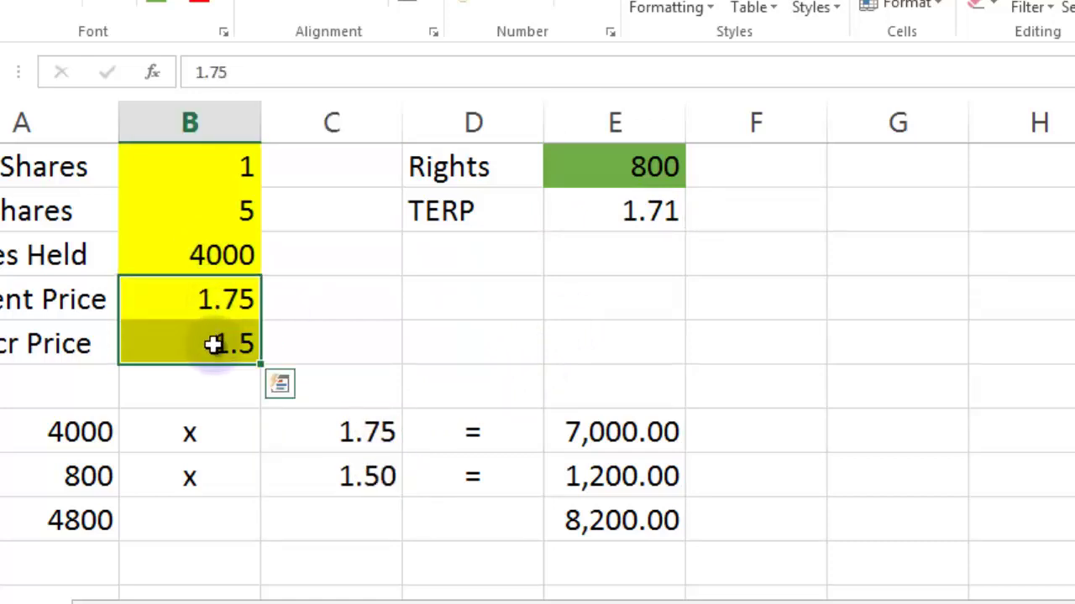
pyautogui.click(943, 393)
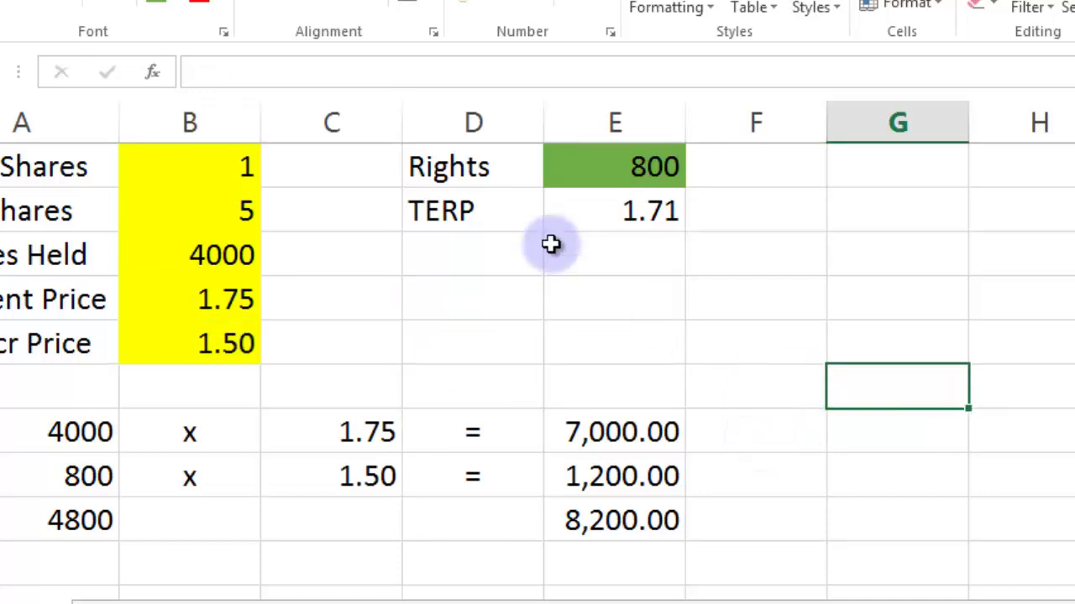
# Format the share counts in A7:A9 as Number with 0 decimal places and a thousands separator
pyautogui.click(222, 257)
pyautogui.click(77, 428)
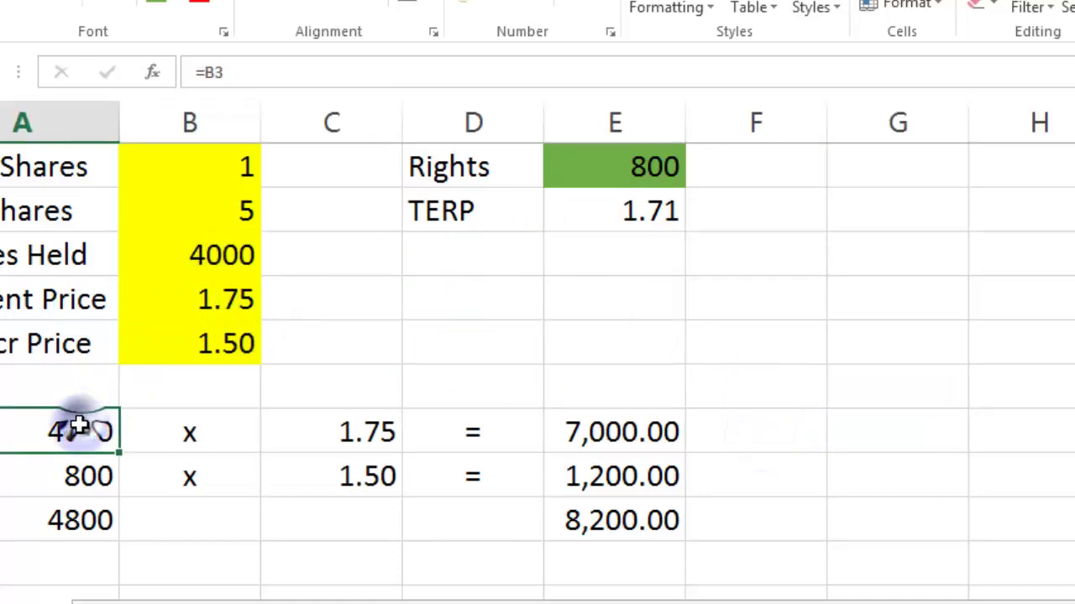
pyautogui.click(82, 480)
pyautogui.click(84, 514)
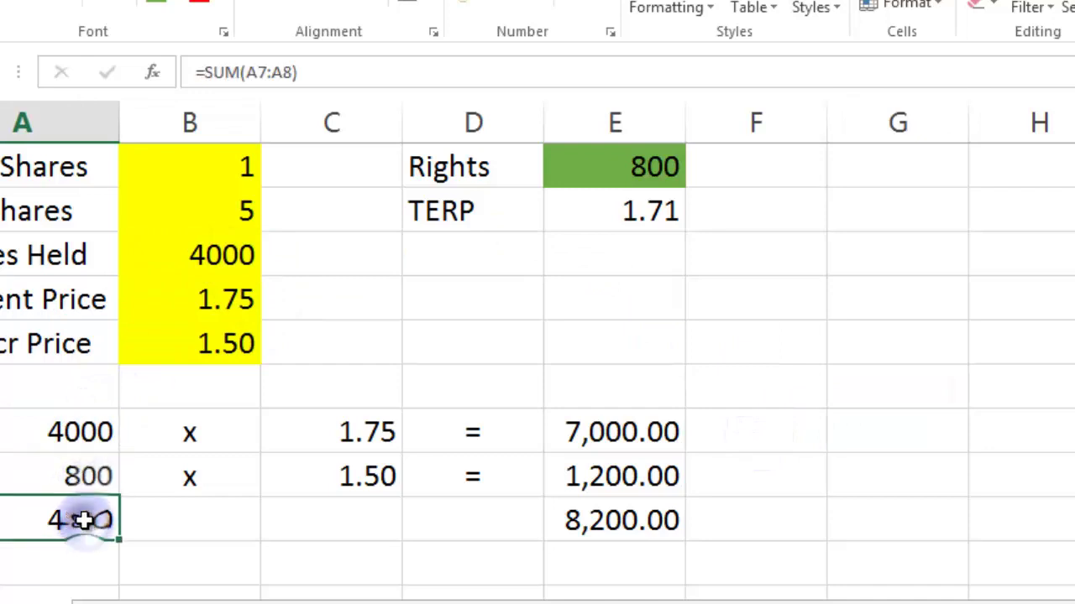
pyautogui.click(84, 433)
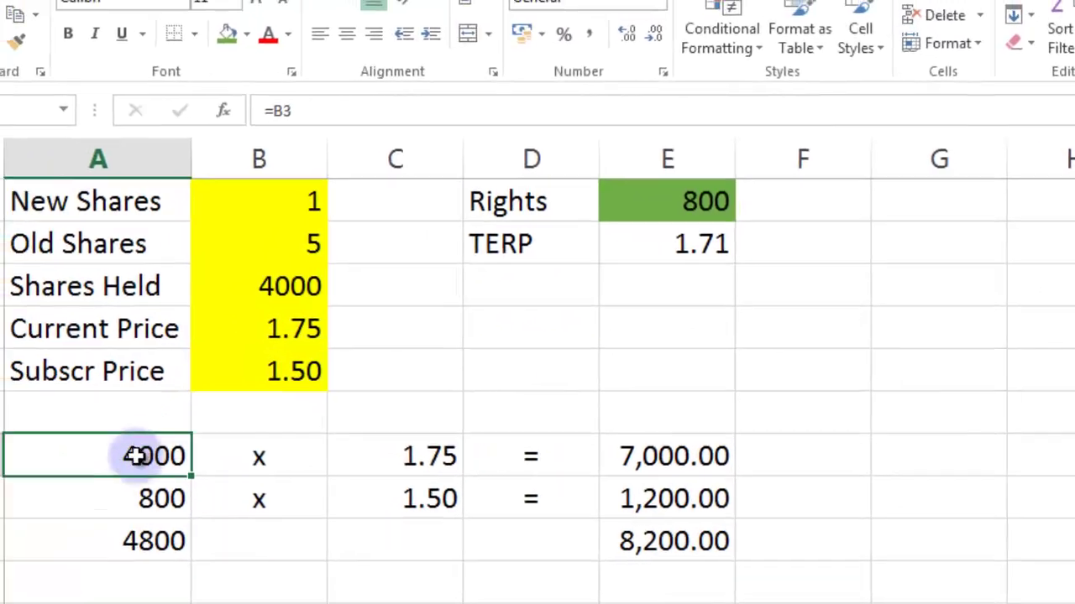
pyautogui.moveTo(155, 455); pyautogui.dragTo(148, 544)
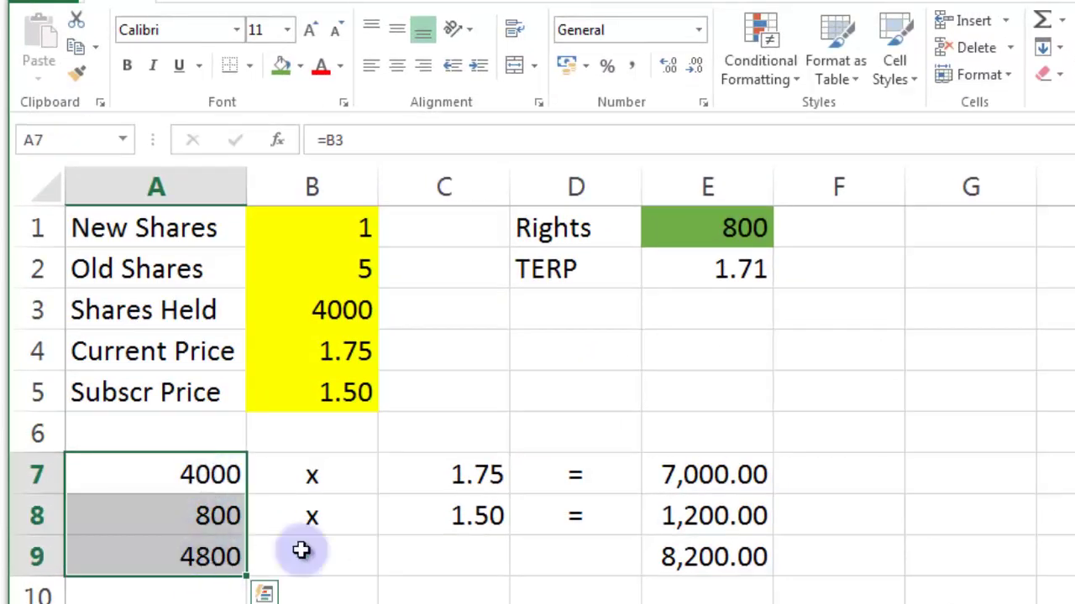
pyautogui.click(1004, 76)
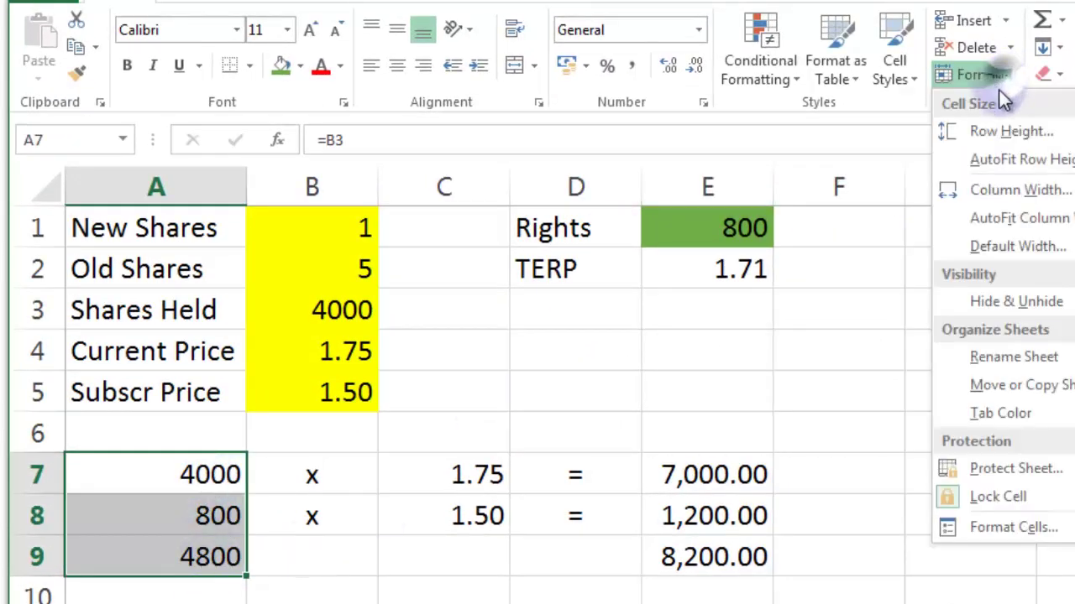
pyautogui.click(972, 527)
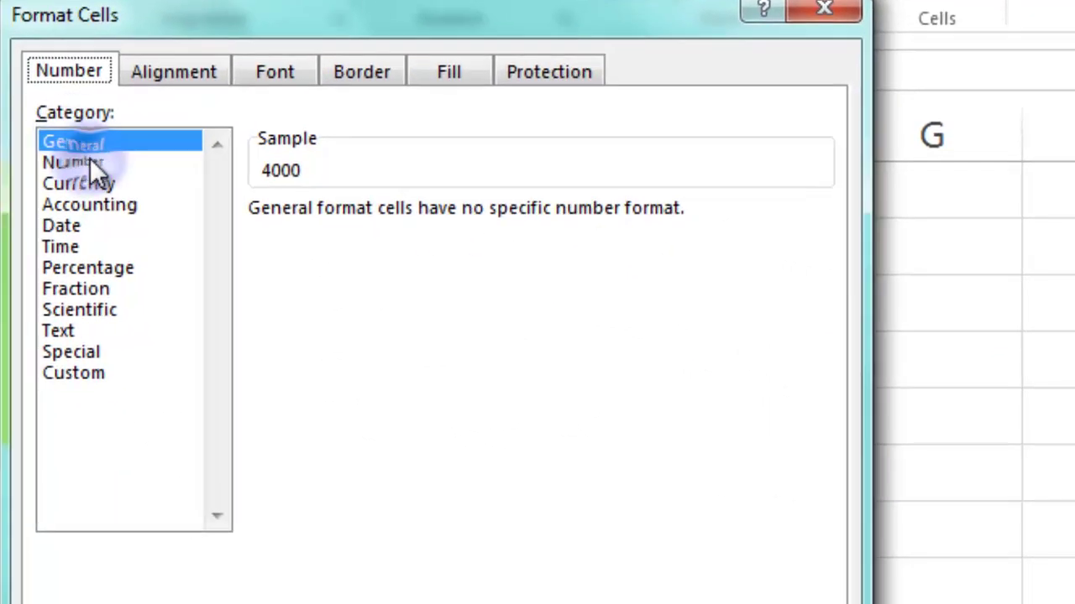
pyautogui.click(91, 162)
pyautogui.click(471, 222)
pyautogui.click(471, 222)
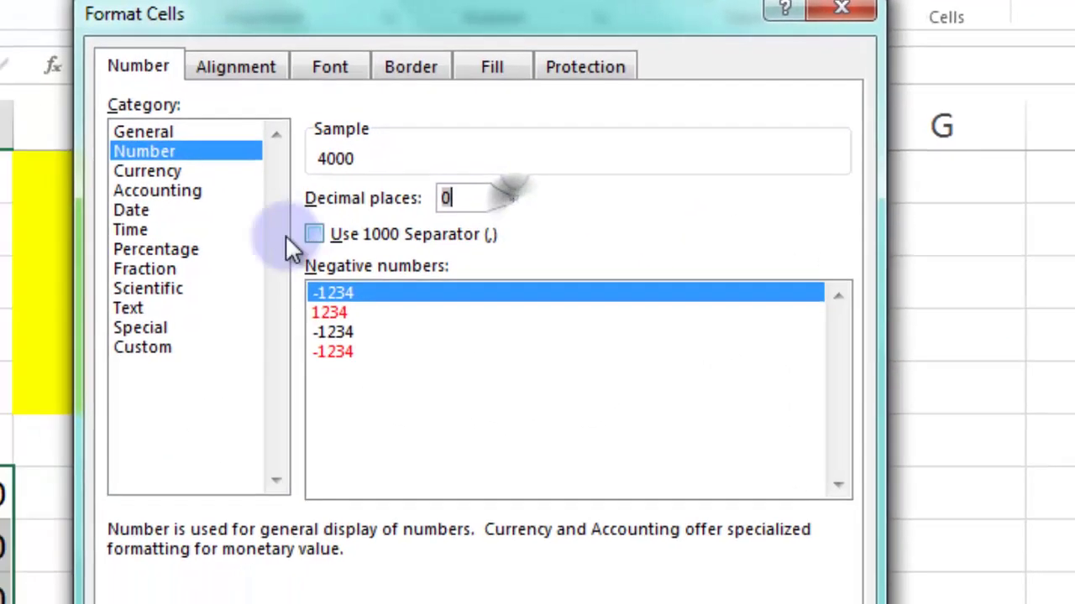
pyautogui.click(314, 234)
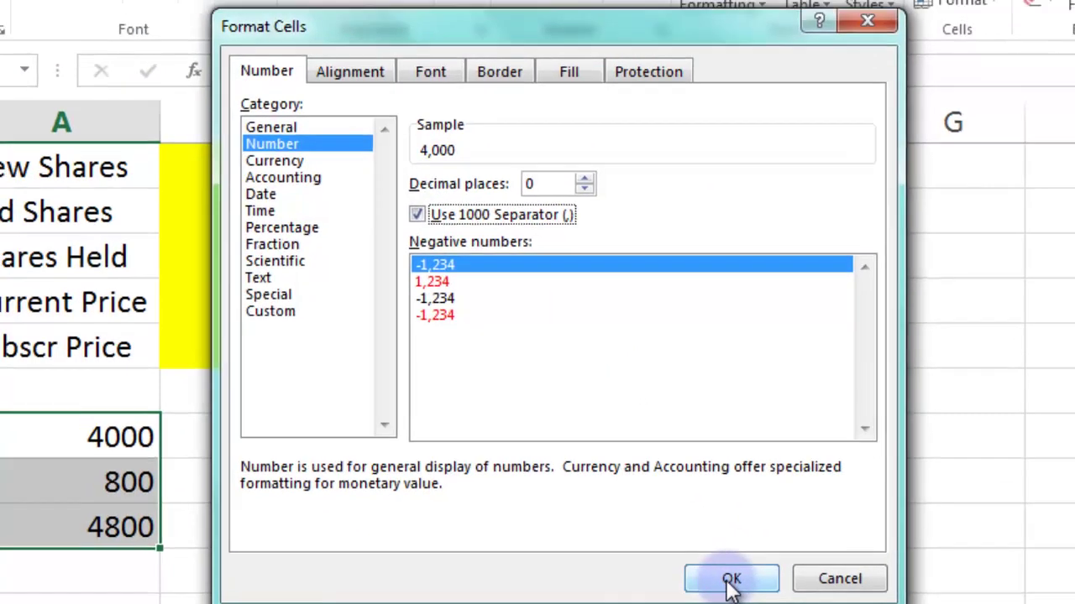
pyautogui.click(732, 578)
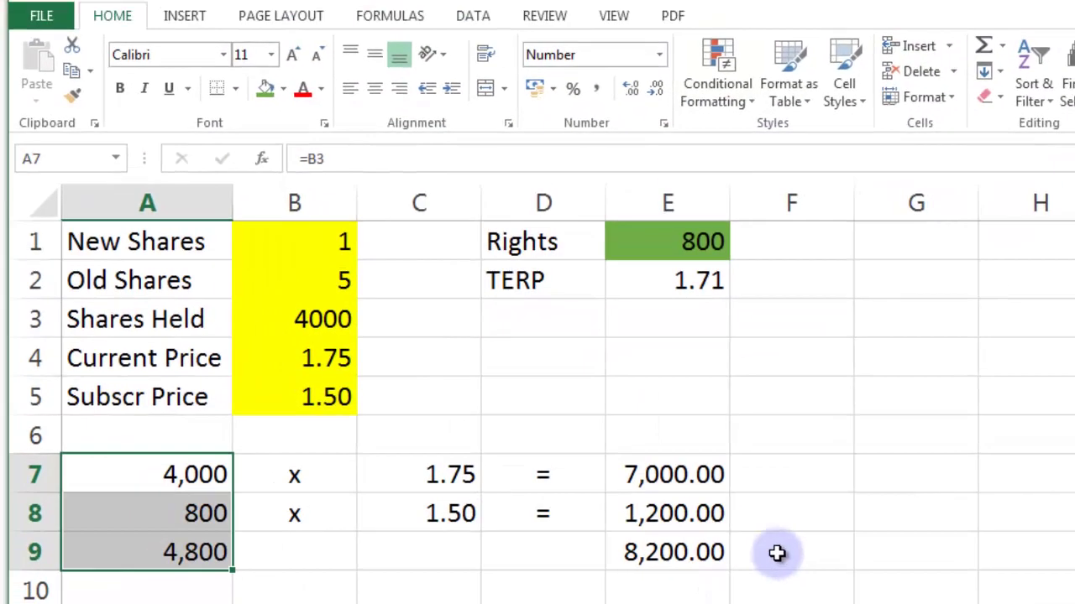
# Apply the same zero-decimal, thousands-separated number format to the Shares Held value in B3
pyautogui.click(670, 243)
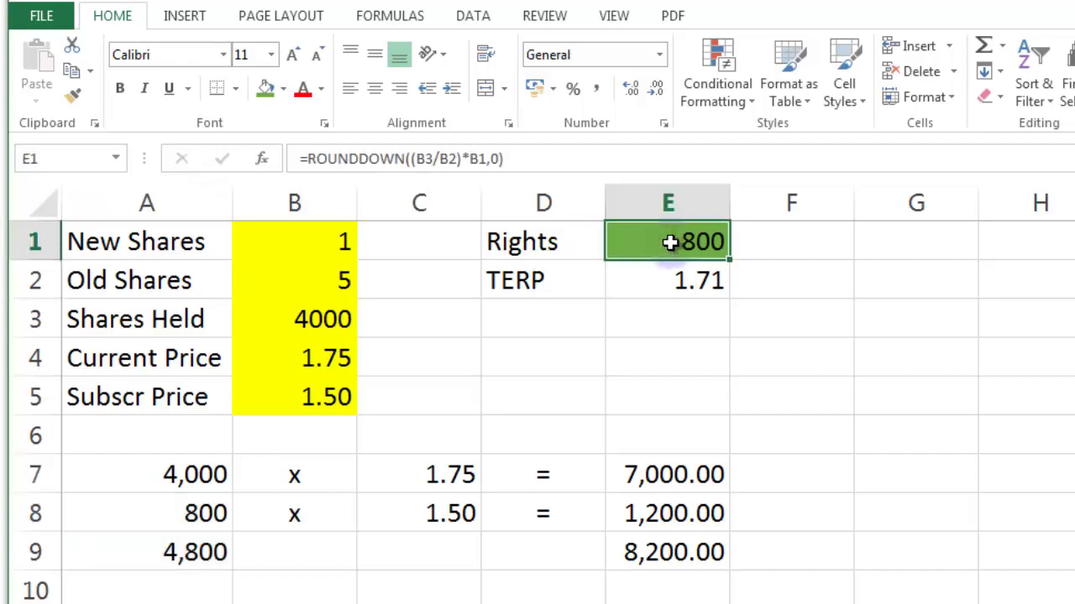
pyautogui.click(346, 311)
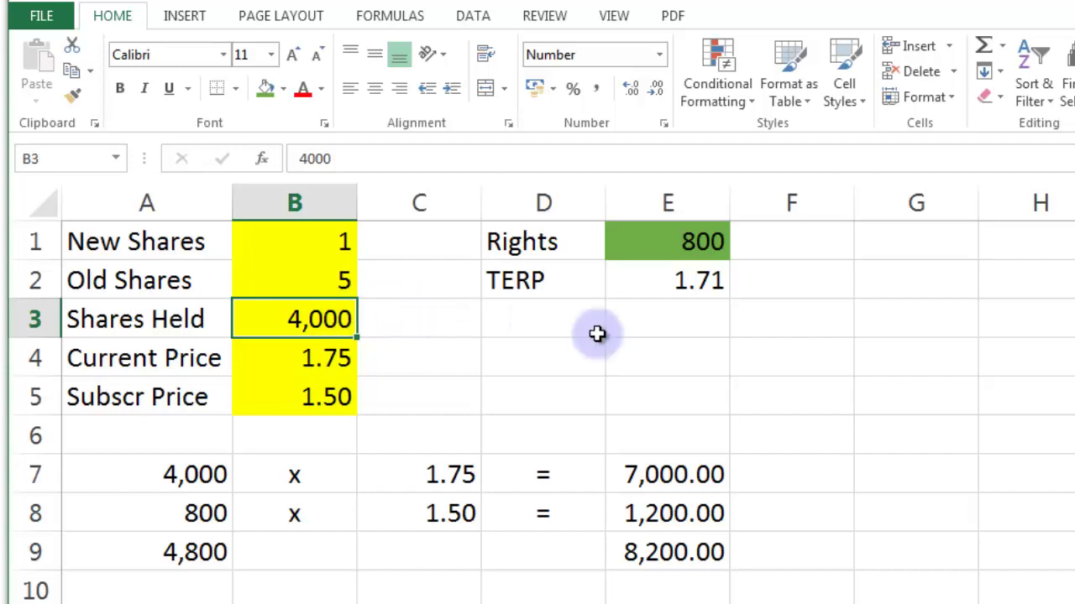
pyautogui.click(836, 384)
# Fill the TERP result in E2 with the same green as the Rights cell
pyautogui.click(693, 282)
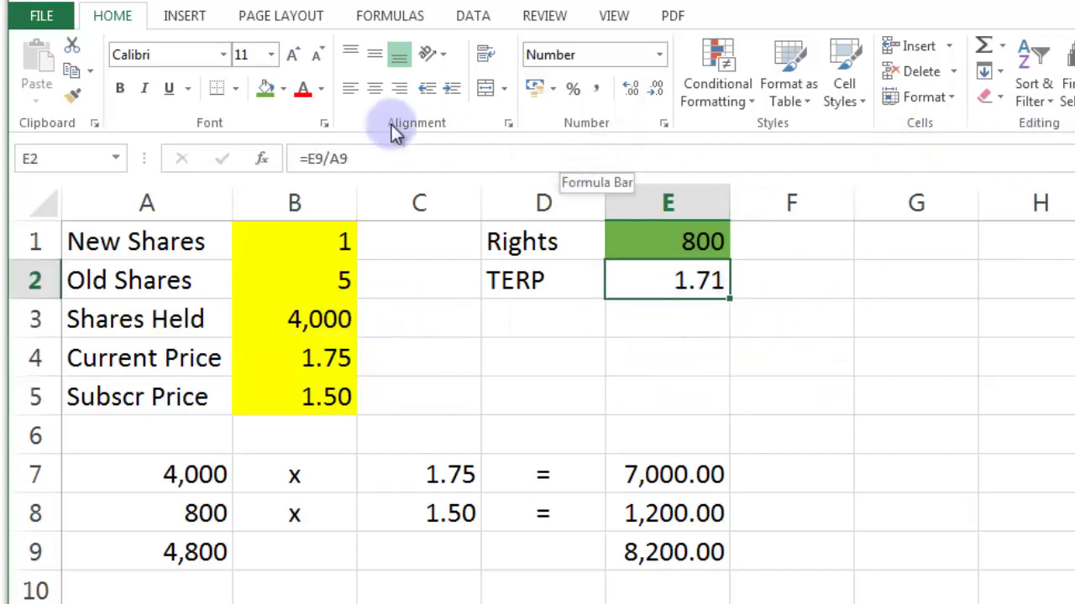
pyautogui.click(264, 91)
pyautogui.click(813, 326)
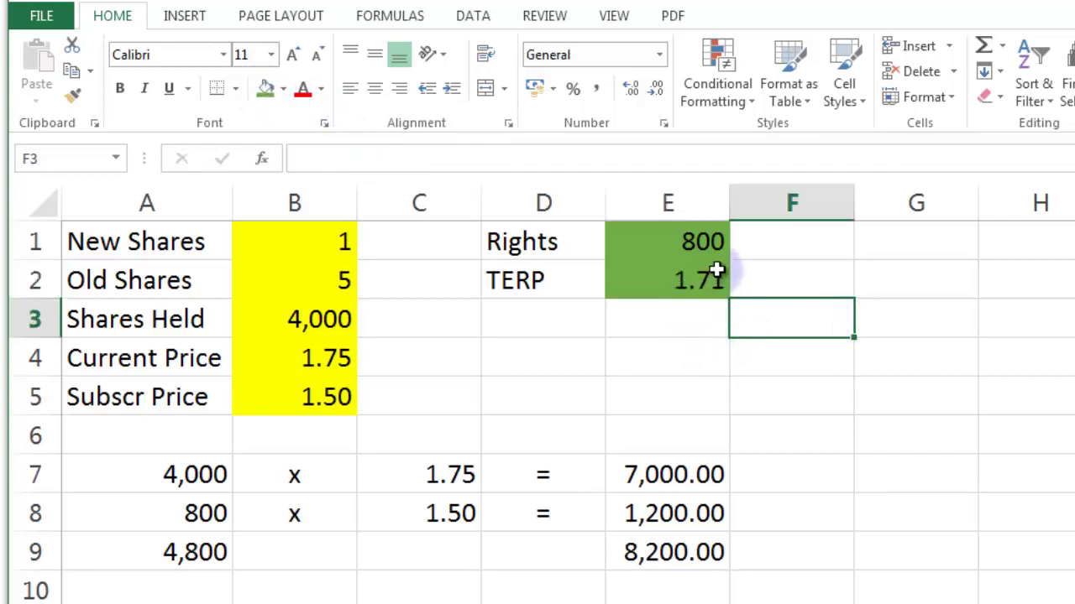
# Compare the TERP in E2 with the subscription price in B5
pyautogui.click(685, 277)
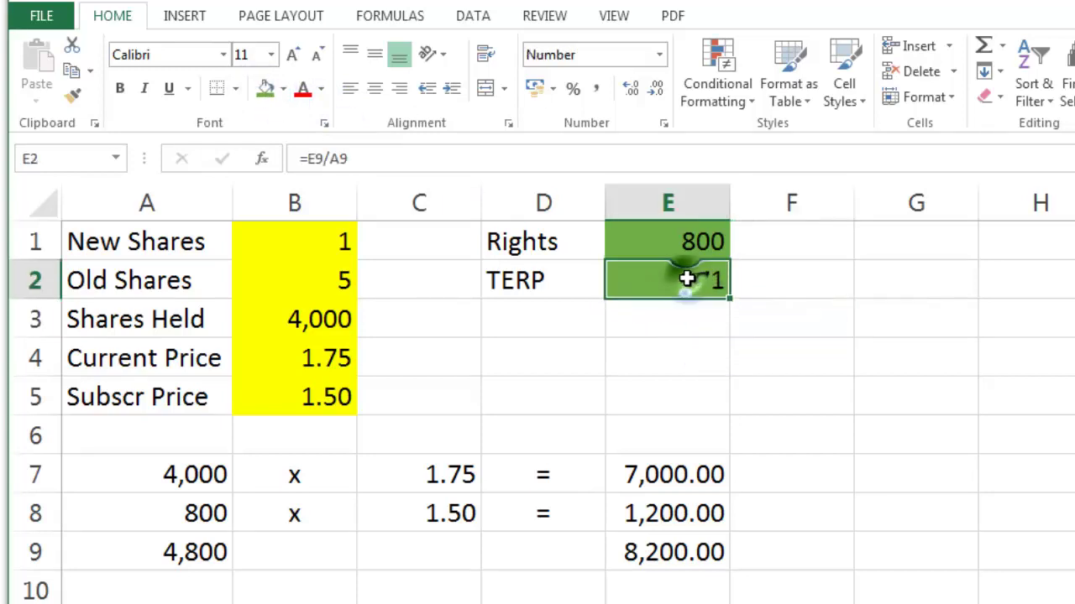
pyautogui.click(326, 396)
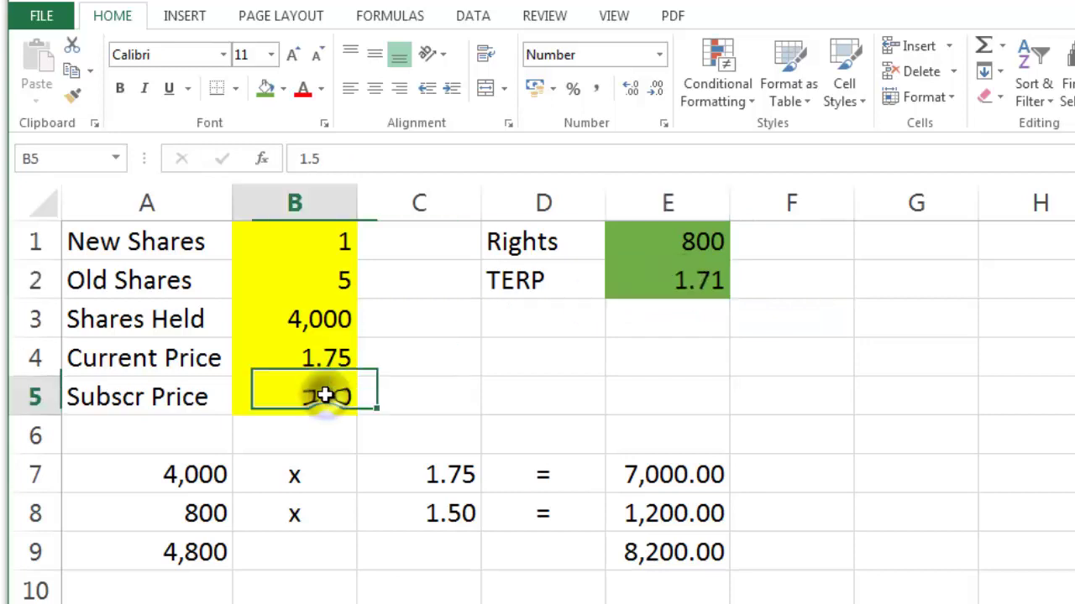
pyautogui.click(671, 283)
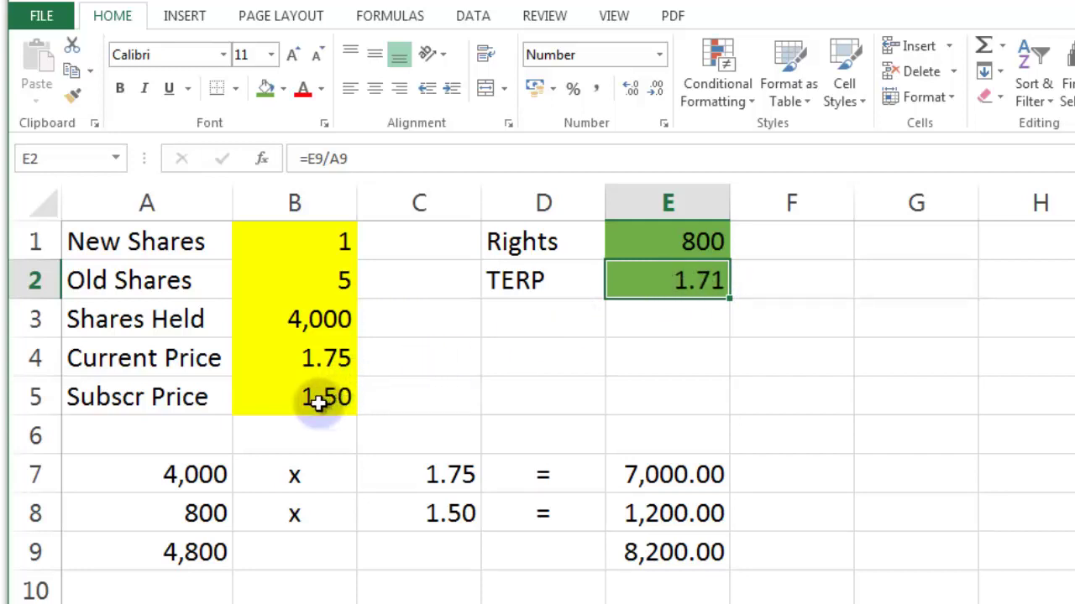
pyautogui.click(319, 403)
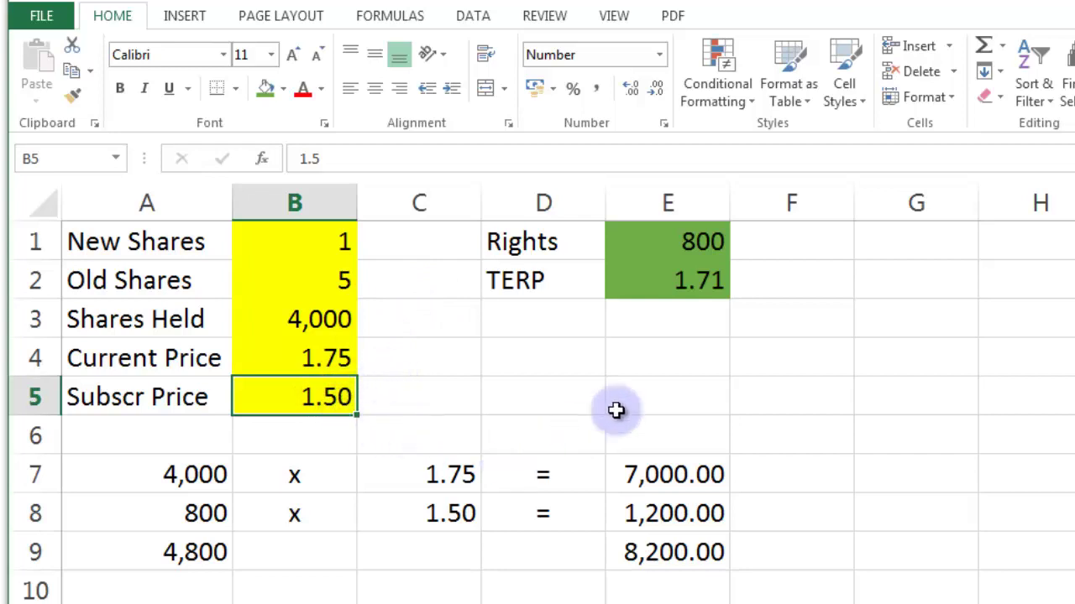
pyautogui.click(707, 286)
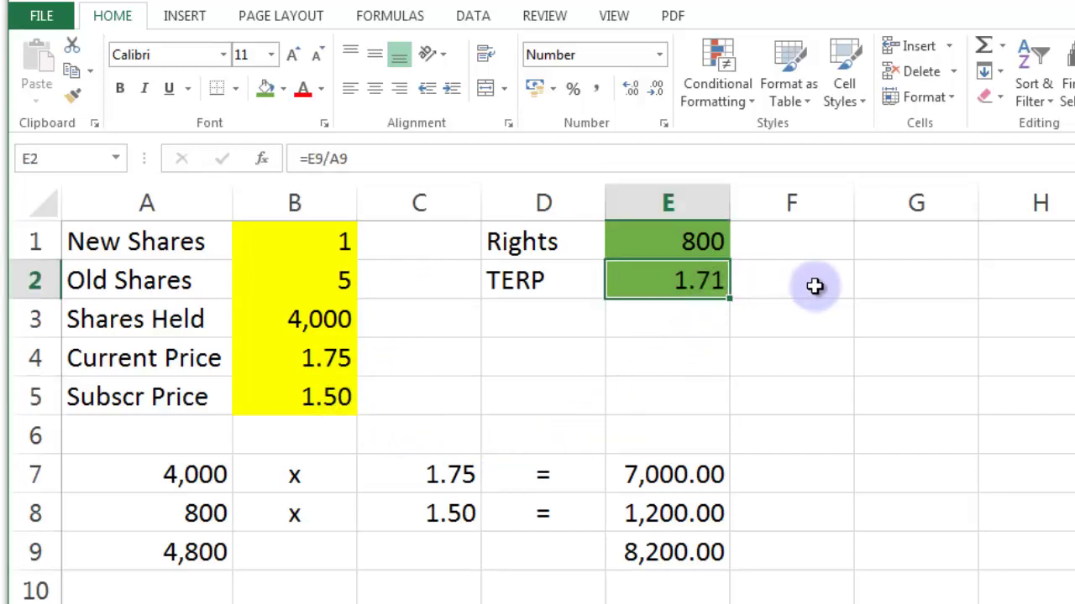
pyautogui.click(534, 277)
pyautogui.click(714, 282)
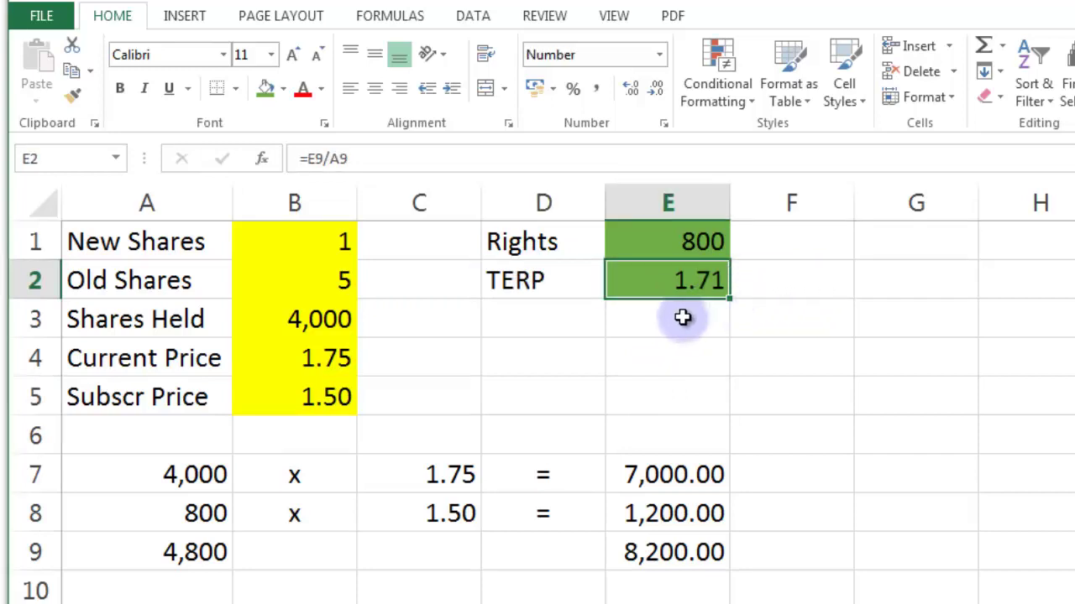
# Enter the label NPP in D3, below the TERP label
pyautogui.click(546, 320)
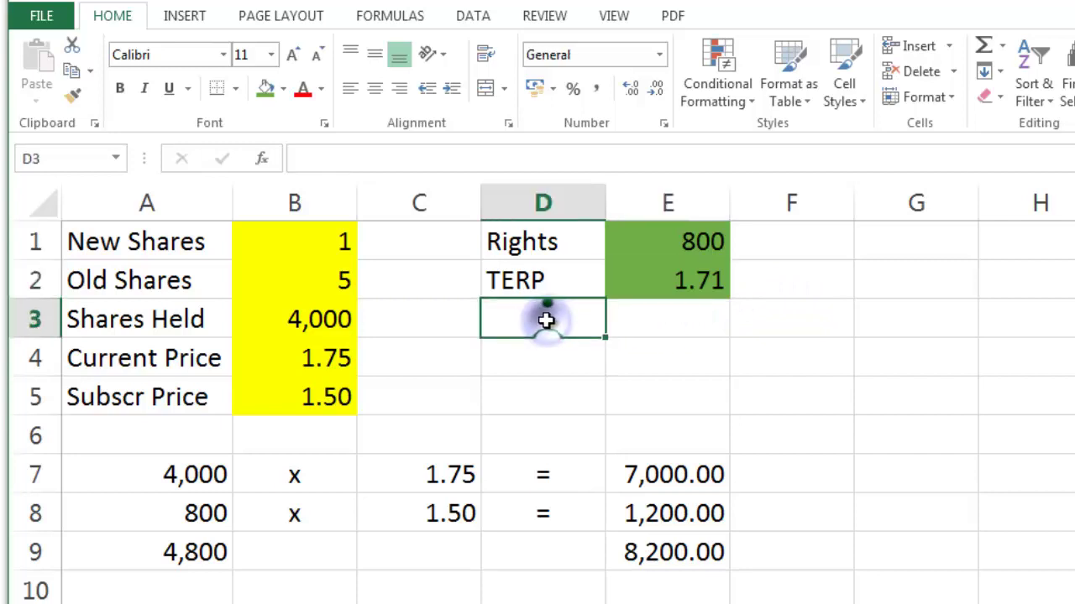
pyautogui.write('NPP')
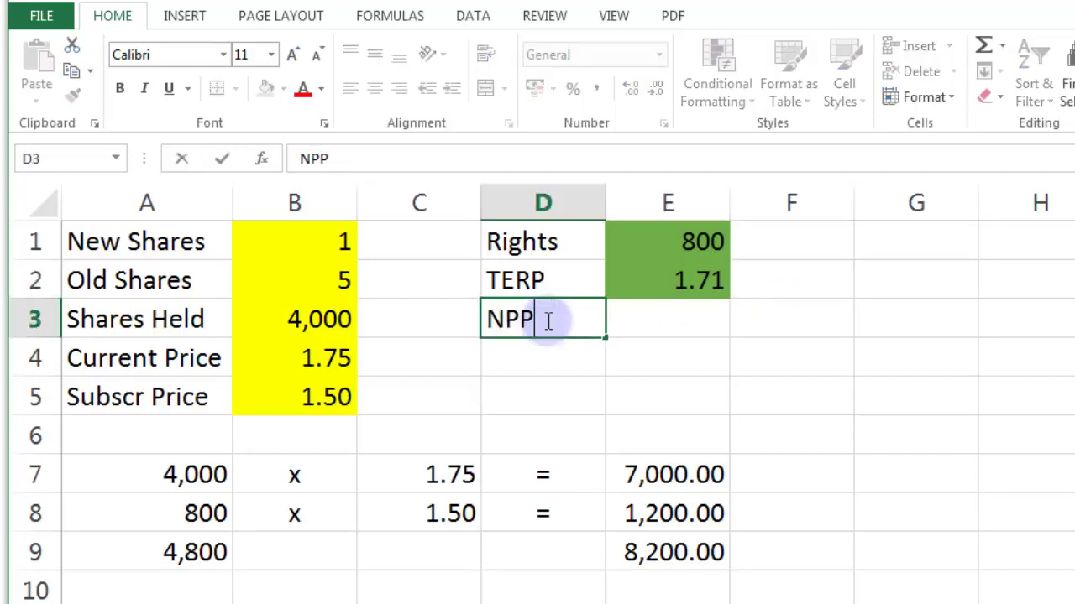
pyautogui.press('Return')
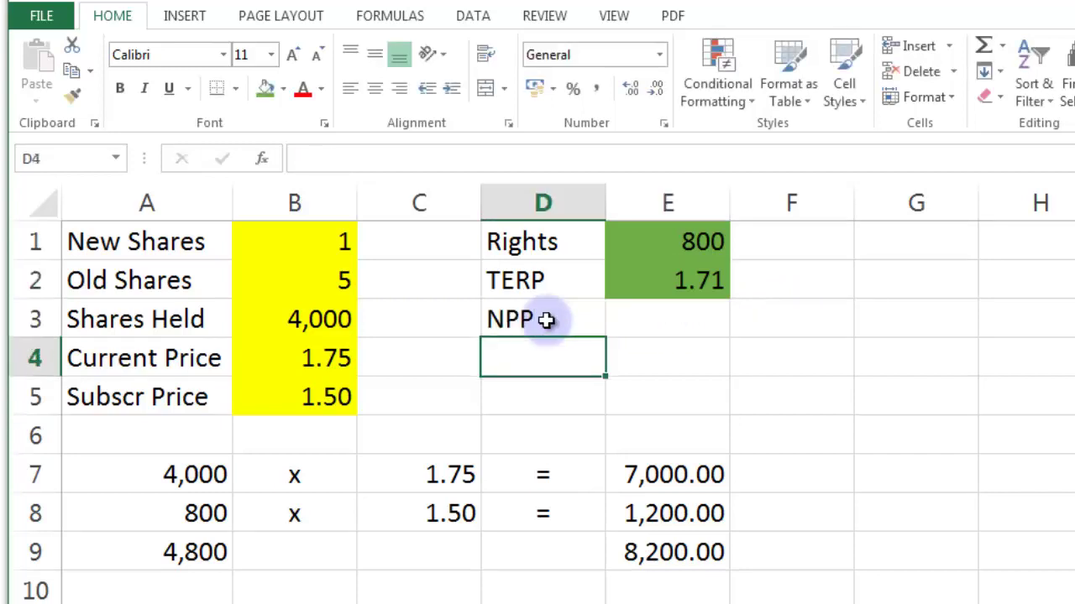
# Calculate the NPP in E3 by subtracting the subscription price in B5 from the TERP in E2
pyautogui.click(685, 332)
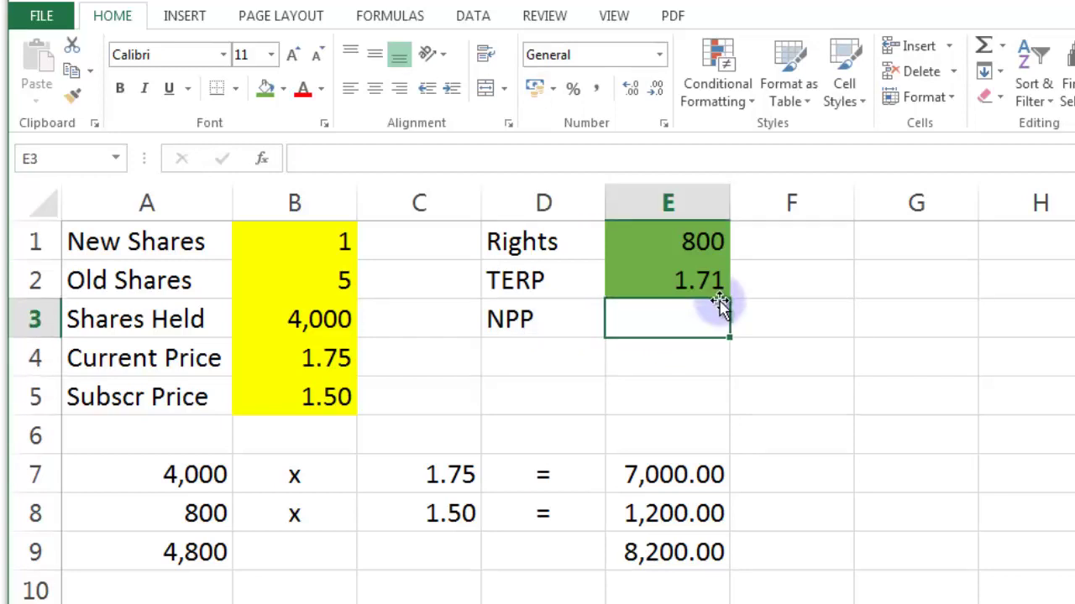
pyautogui.click(328, 398)
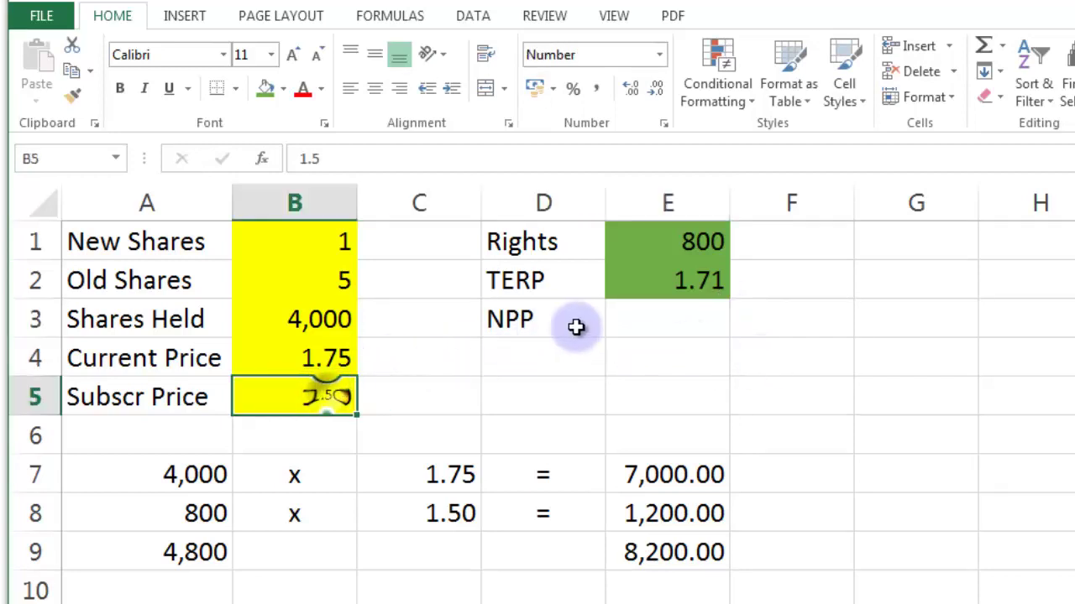
pyautogui.click(658, 282)
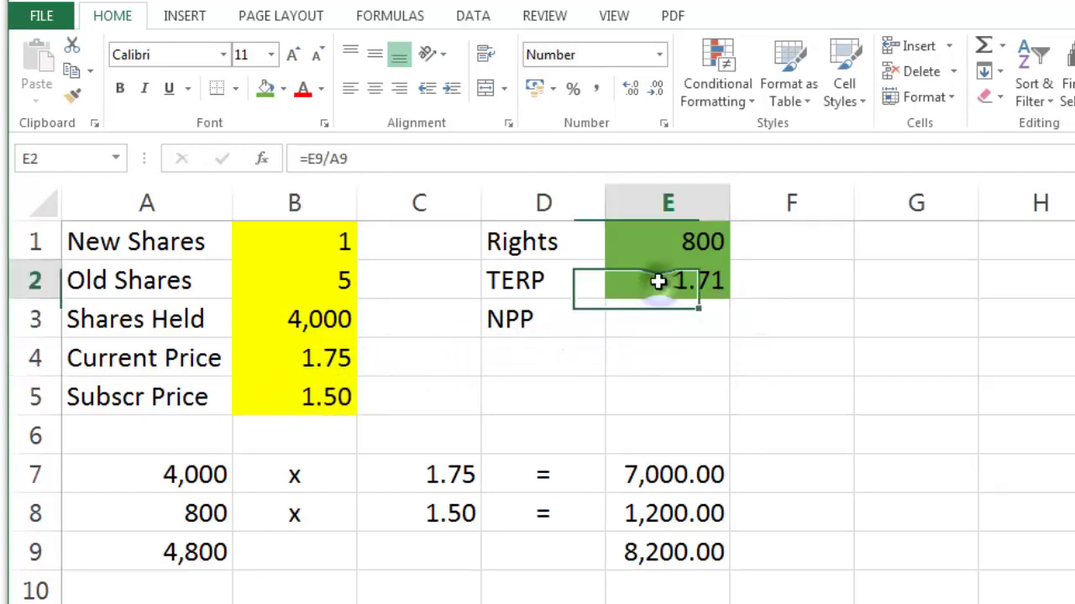
pyautogui.click(702, 325)
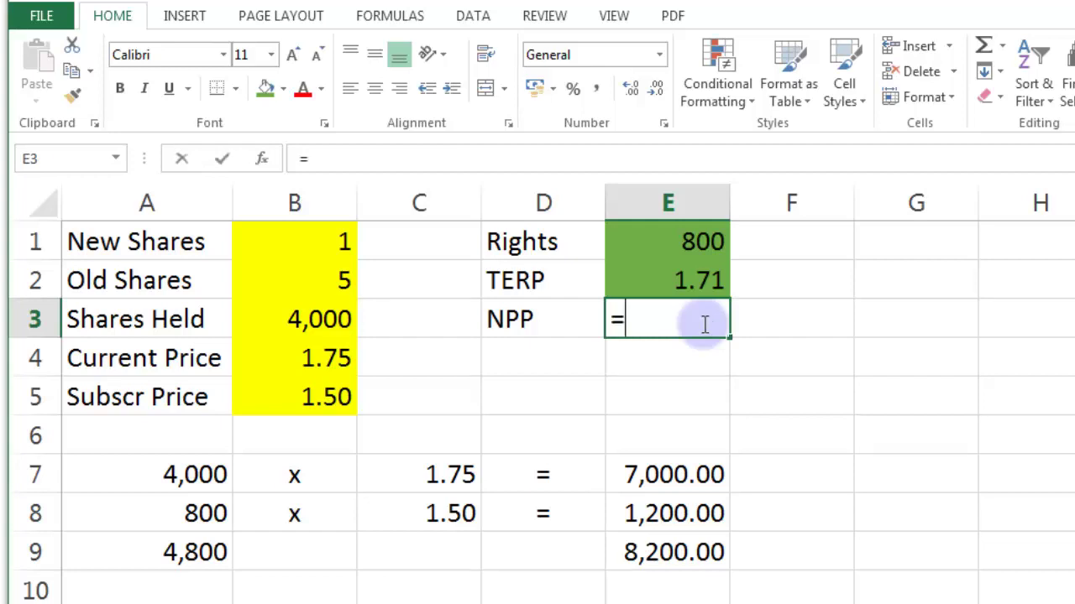
pyautogui.write('=')
pyautogui.click(688, 279)
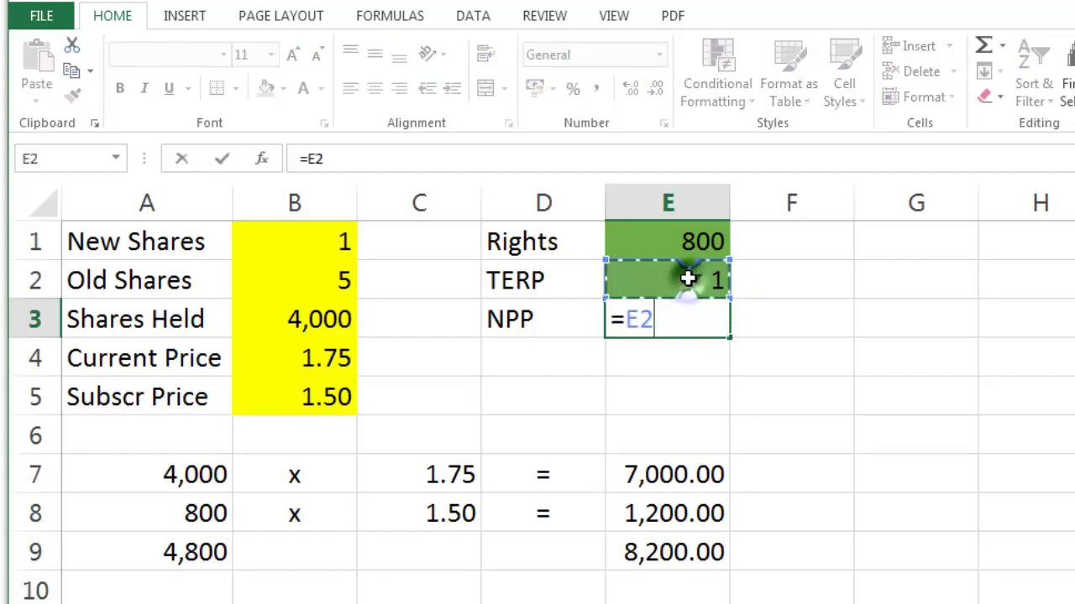
pyautogui.write('-')
pyautogui.click(331, 396)
pyautogui.press('Return')
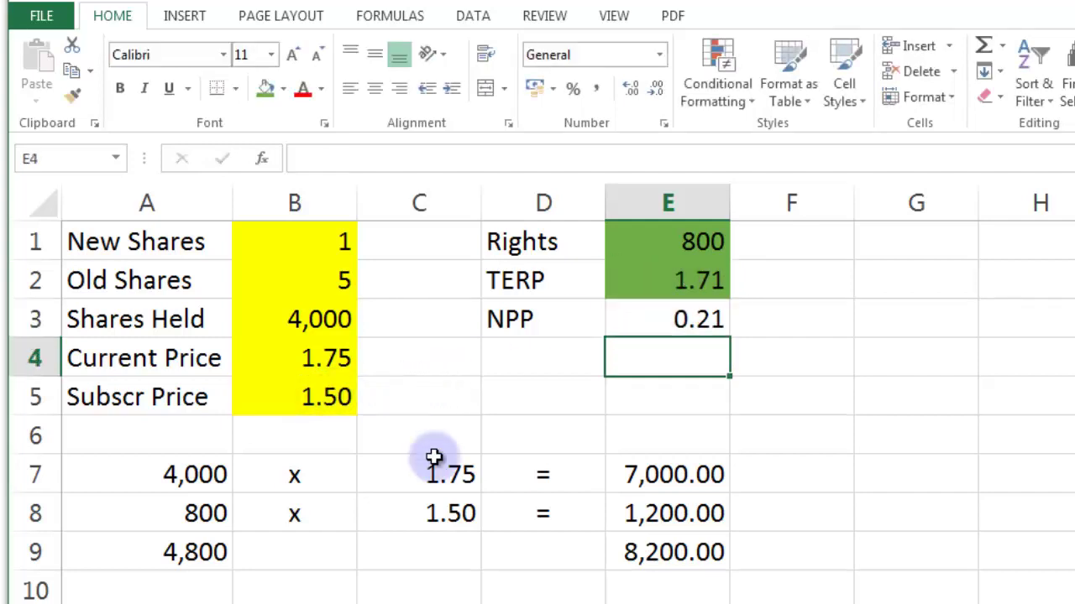
# Check the NPP in E3 against the prices it uses and fill its cell with the same green as the other results
pyautogui.click(817, 387)
pyautogui.click(669, 310)
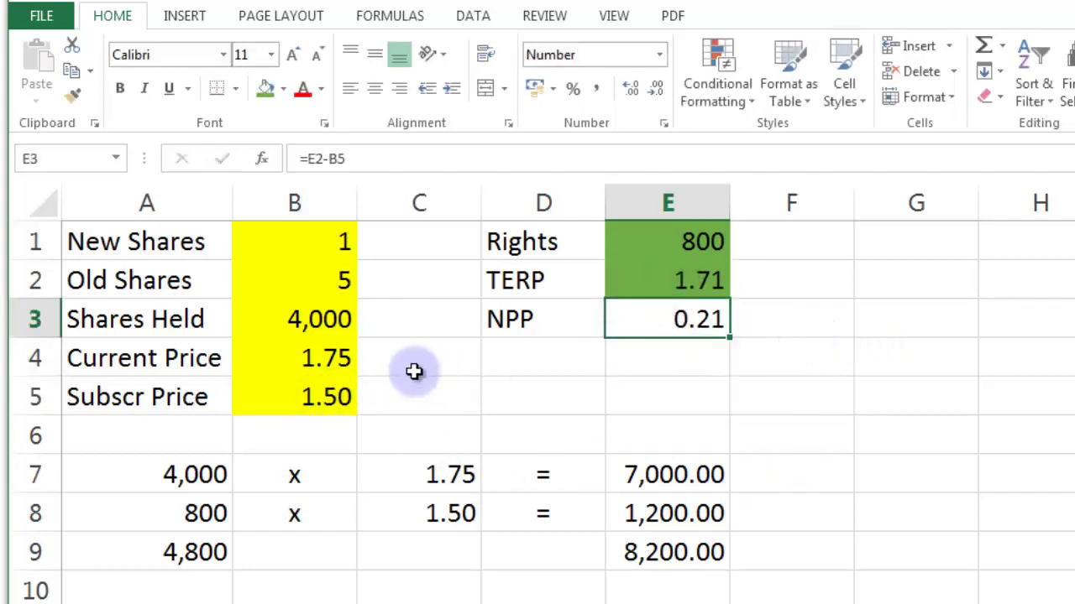
pyautogui.click(312, 397)
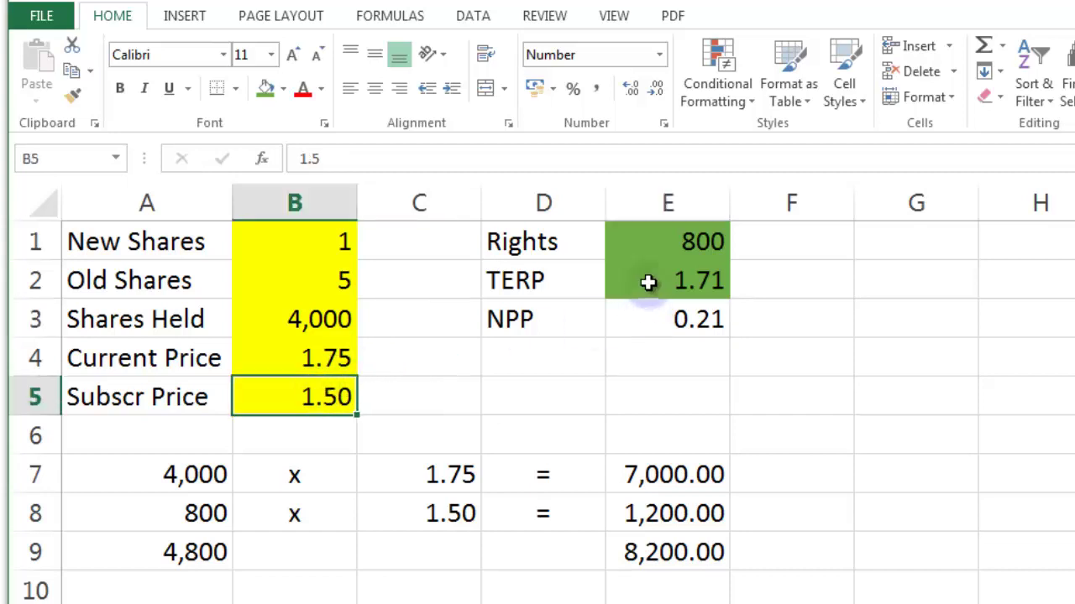
pyautogui.click(648, 283)
pyautogui.click(707, 320)
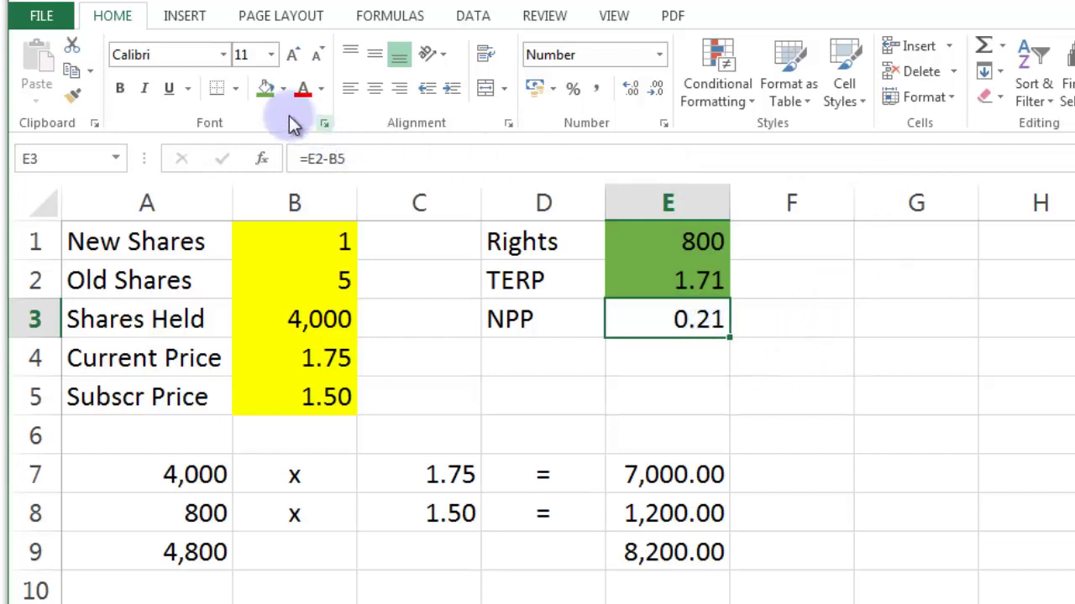
pyautogui.click(263, 90)
pyautogui.click(777, 344)
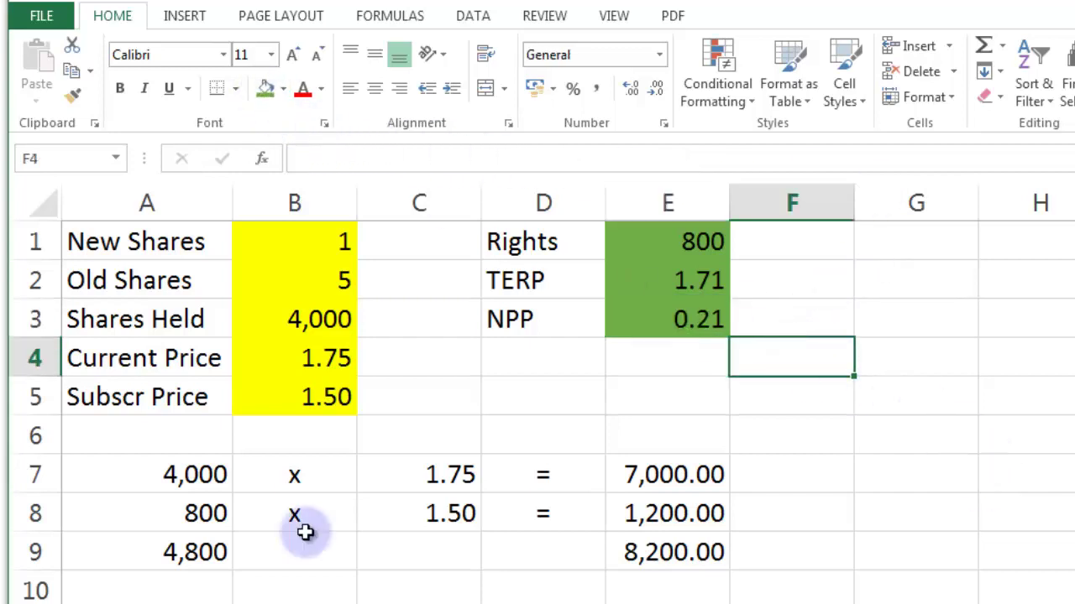
# Add a medium solid bottom border to the range A7:E8, above the totals row
pyautogui.moveTo(220, 477); pyautogui.dragTo(636, 516)
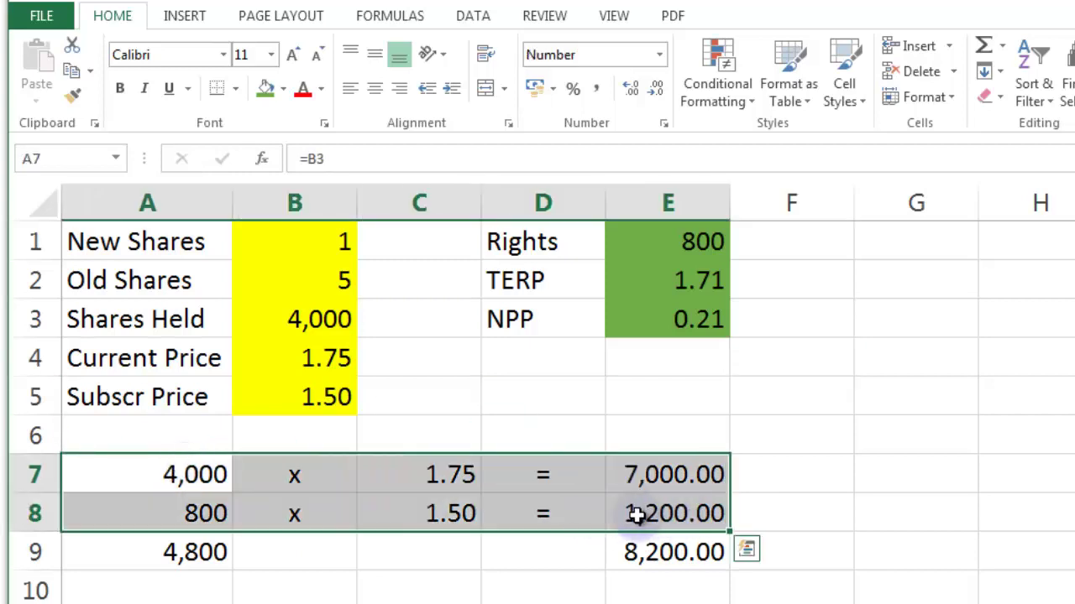
pyautogui.click(951, 96)
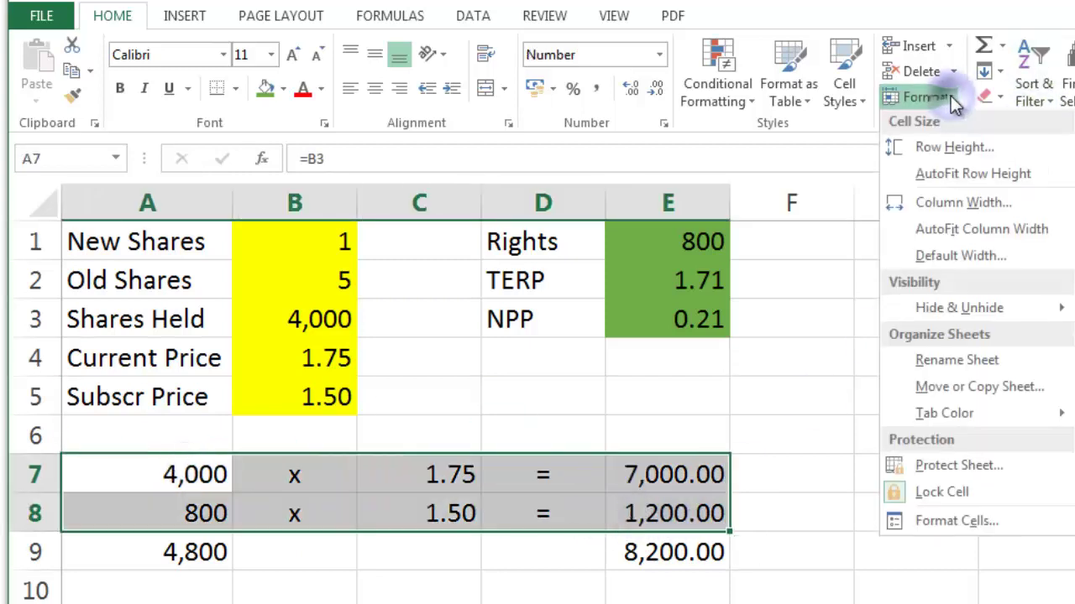
pyautogui.click(966, 520)
pyautogui.click(545, 160)
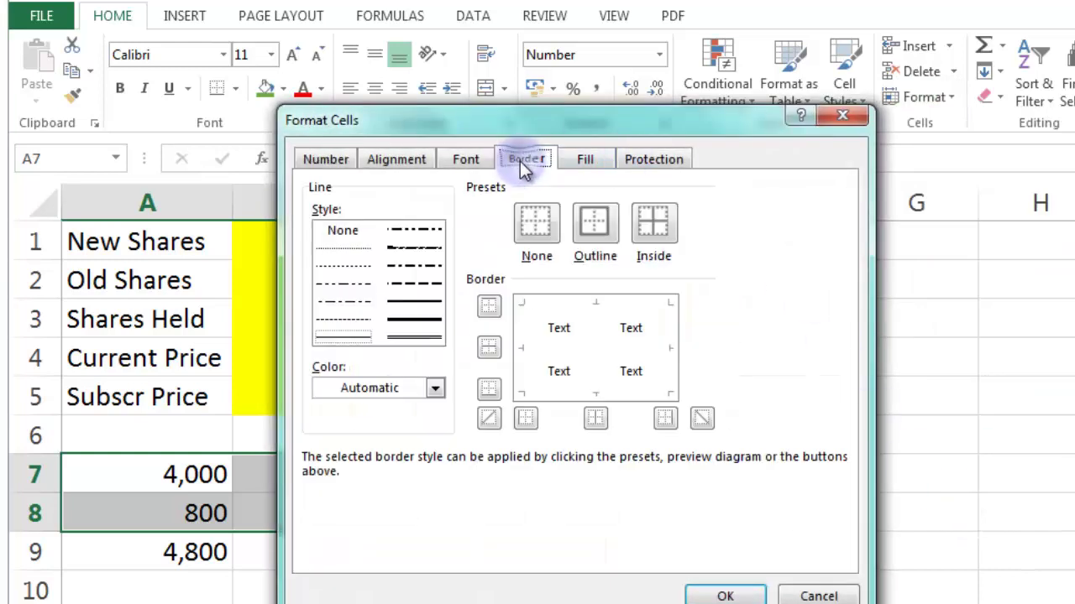
pyautogui.click(419, 301)
pyautogui.click(488, 388)
pyautogui.click(688, 519)
pyautogui.click(725, 594)
pyautogui.click(902, 521)
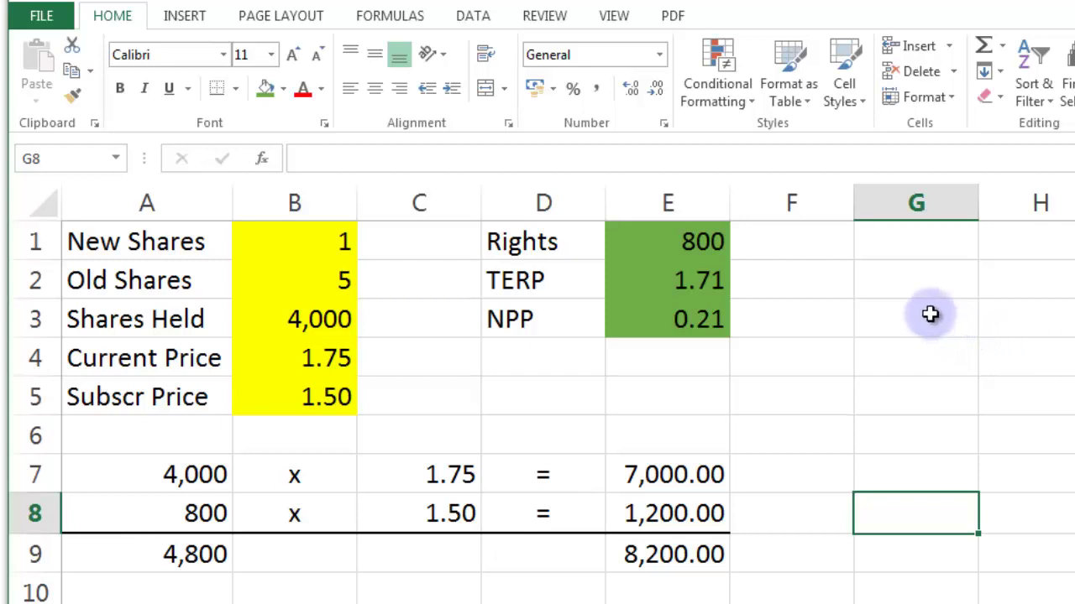
# Review the shares held in B3, the rights in E1 and the rights' cost in E8
pyautogui.click(312, 323)
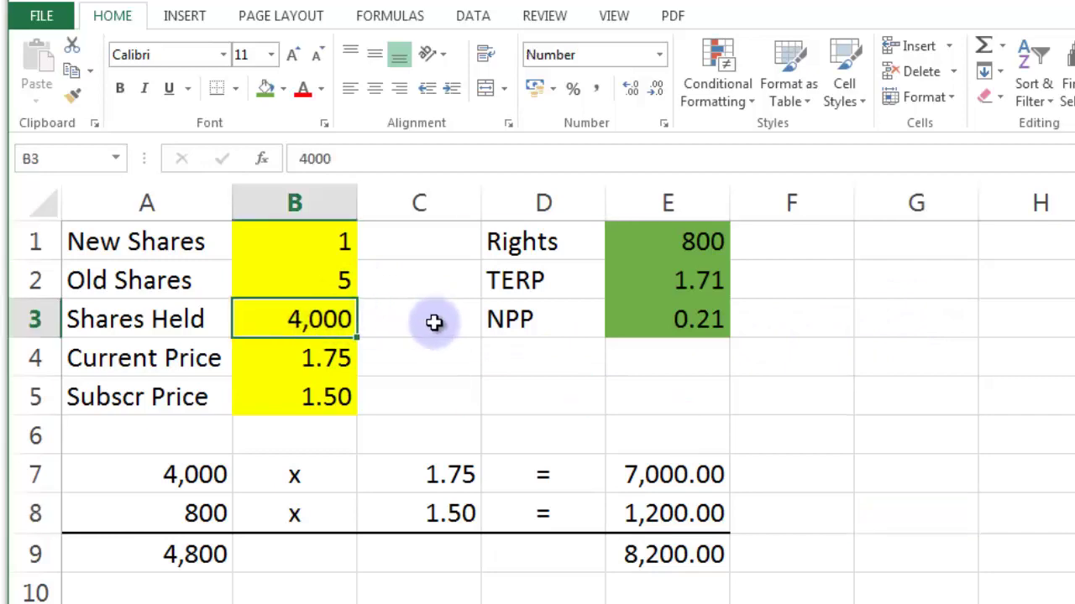
pyautogui.click(680, 243)
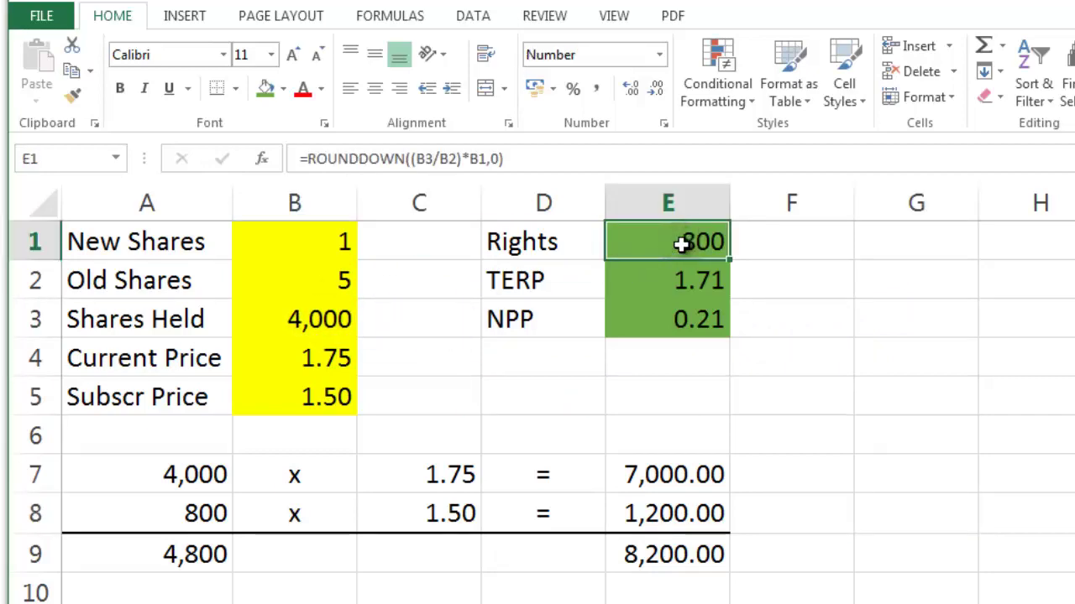
pyautogui.click(688, 513)
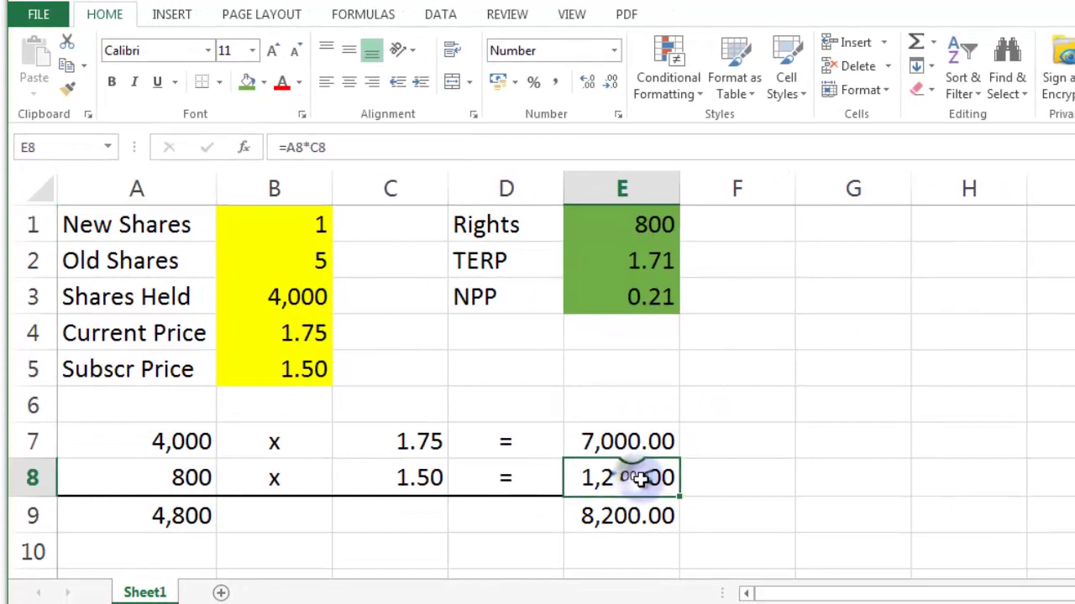
# Enter the label Buy Rights in G1
pyautogui.click(830, 227)
pyautogui.write('Buy')
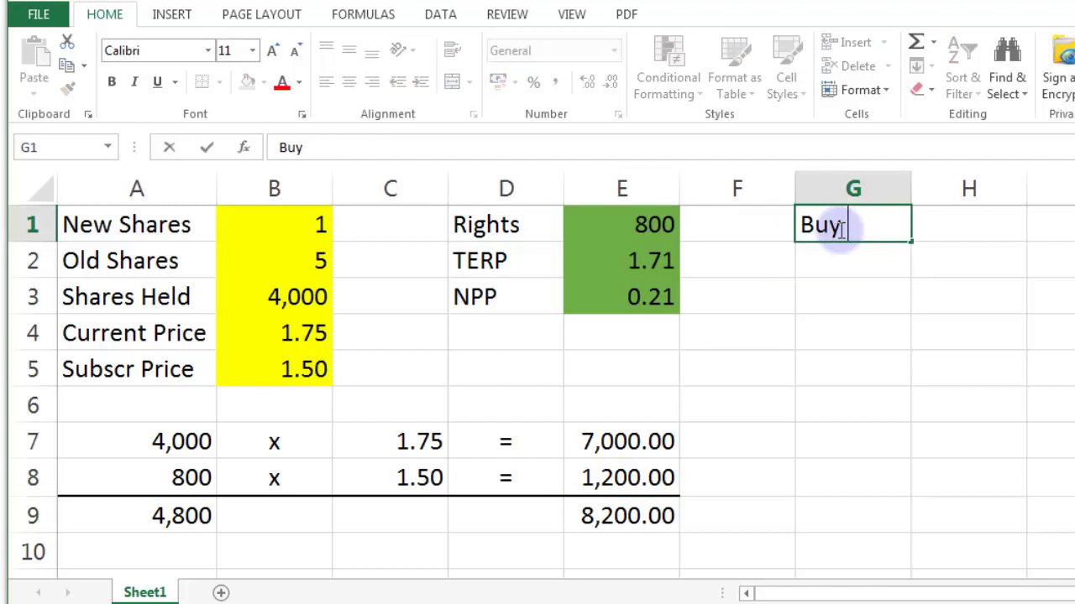
pyautogui.write(' Rights')
pyautogui.press('Return')
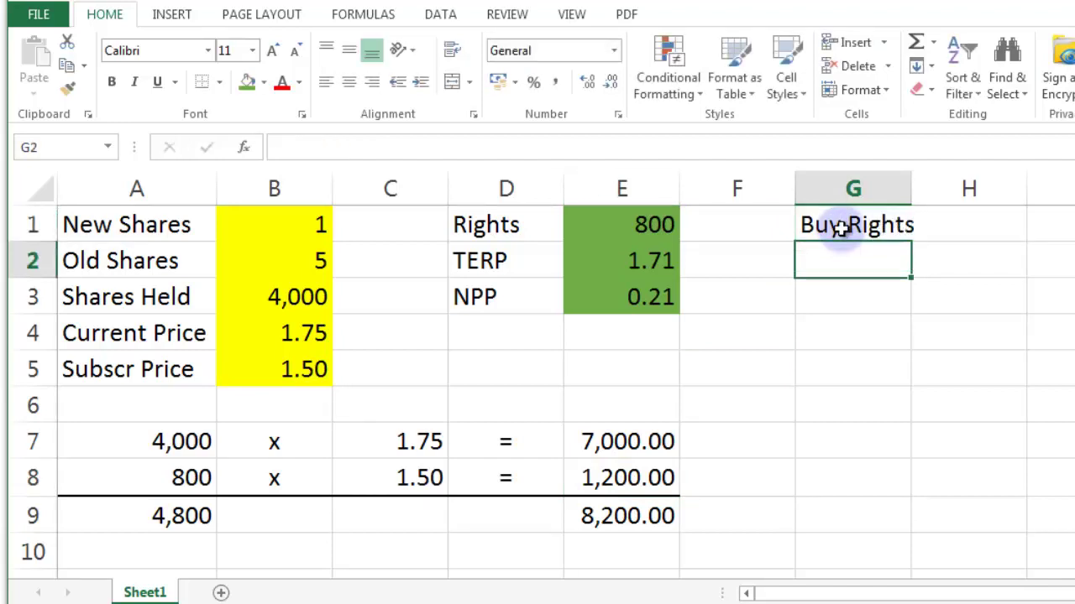
# Calculate the cost of buying the rights in H1 as E1 times B5, compare it with E8, and fit column G to its label
pyautogui.click(961, 228)
pyautogui.write('=')
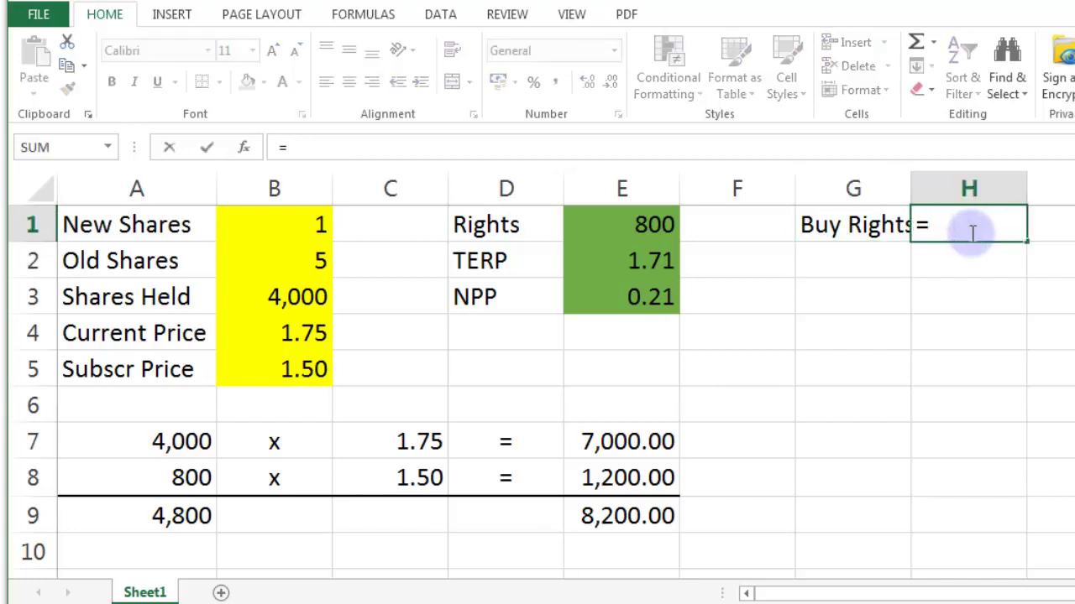
pyautogui.click(618, 227)
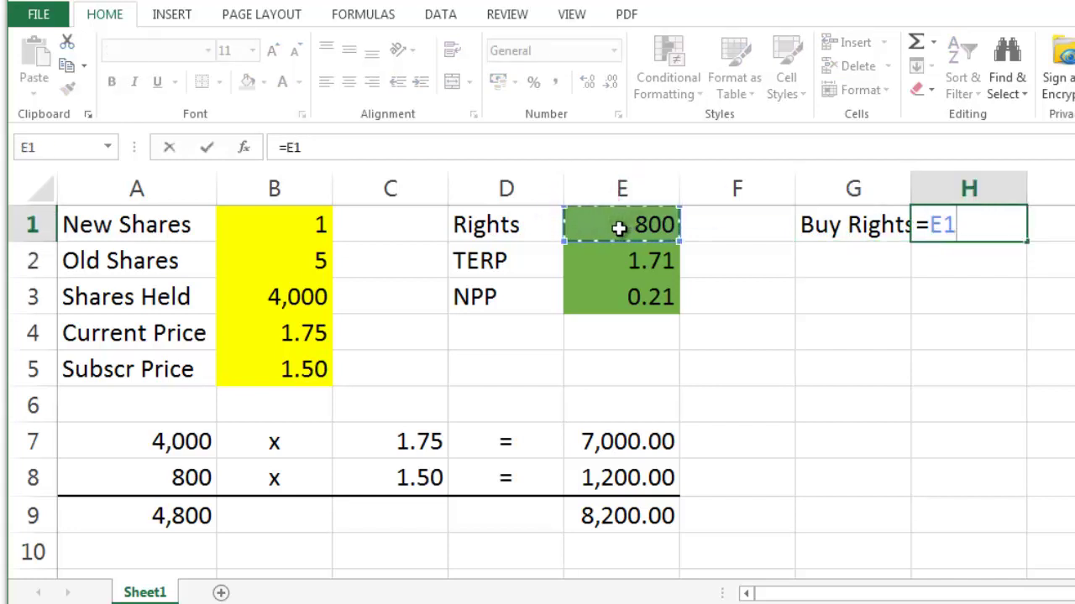
pyautogui.write('*')
pyautogui.click(306, 370)
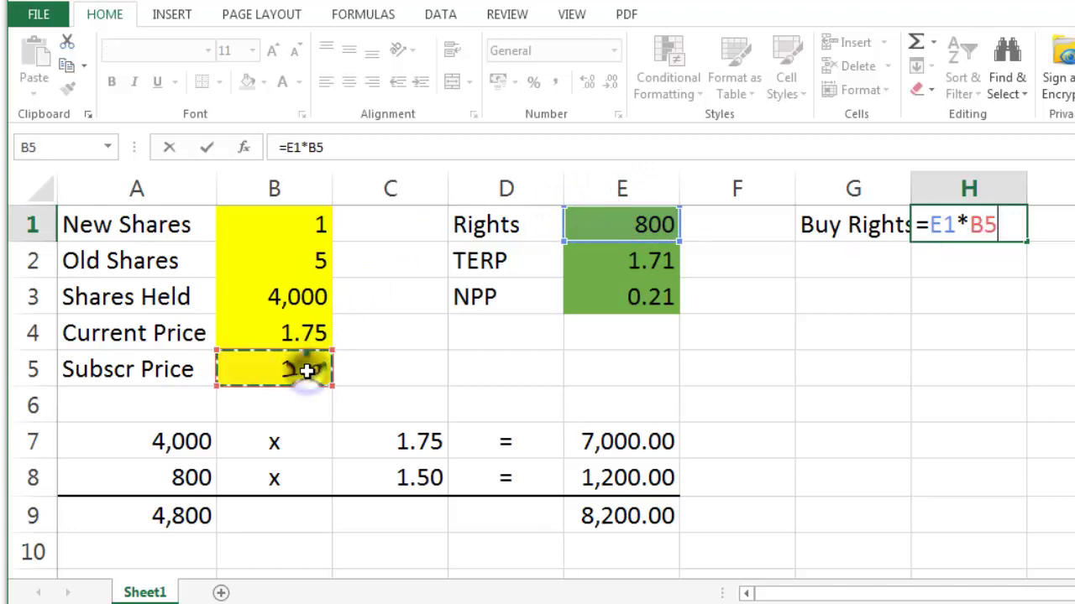
pyautogui.press('Return')
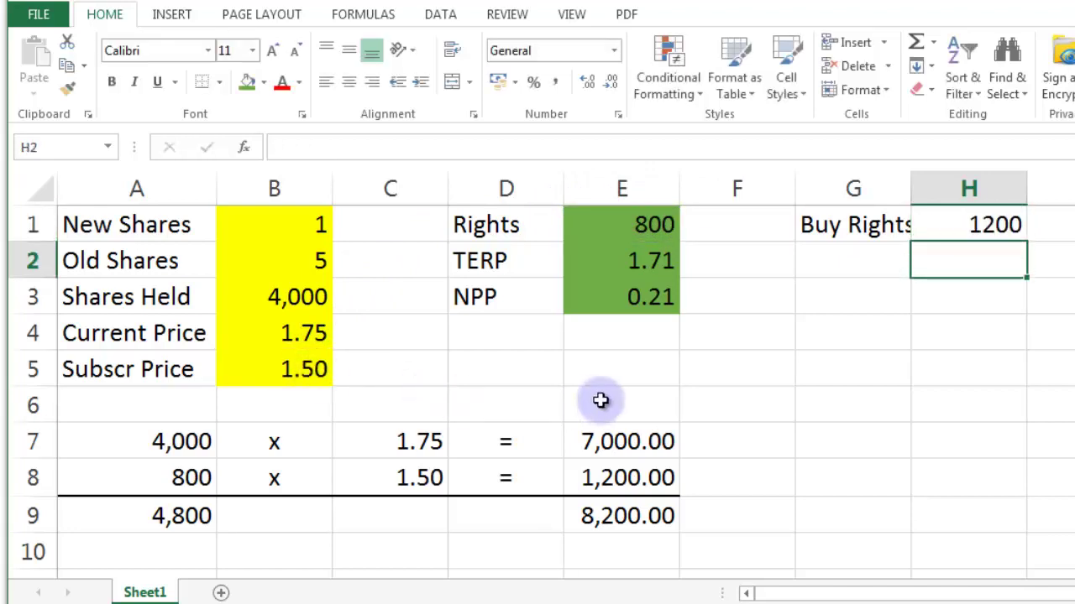
pyautogui.click(594, 477)
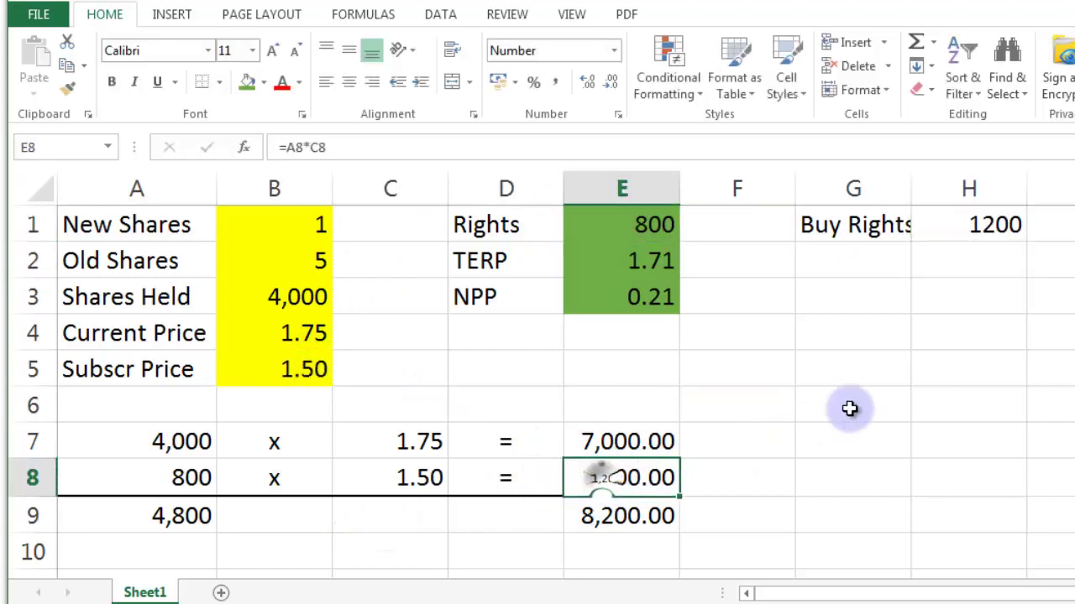
pyautogui.doubleClick(910, 200)
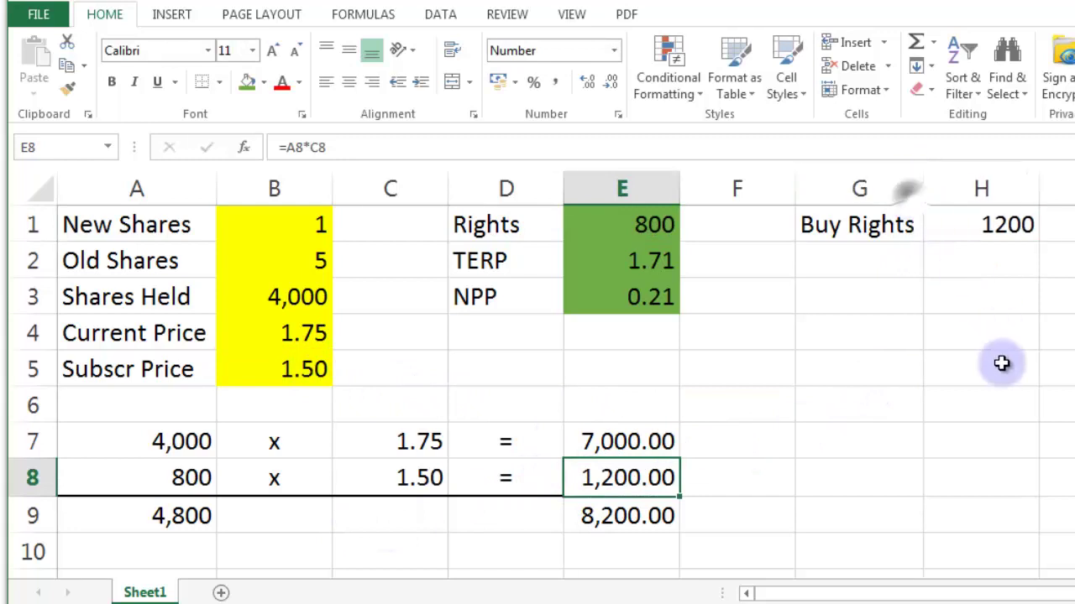
# Copy the number format of E7 to the Buy Rights result in H1 and fill that cell with the results' green
pyautogui.click(662, 441)
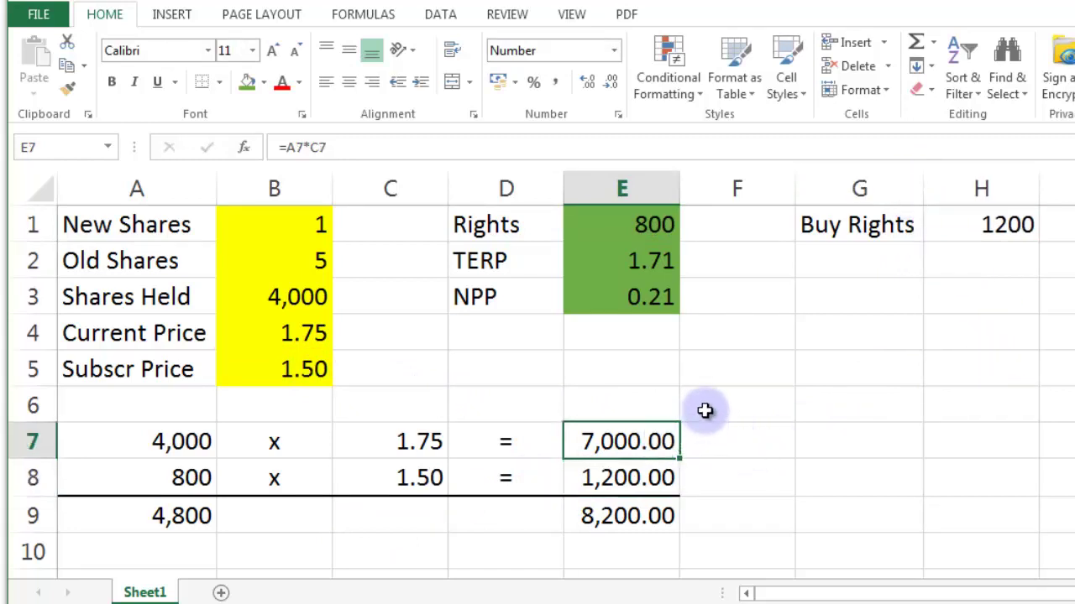
pyautogui.click(823, 411)
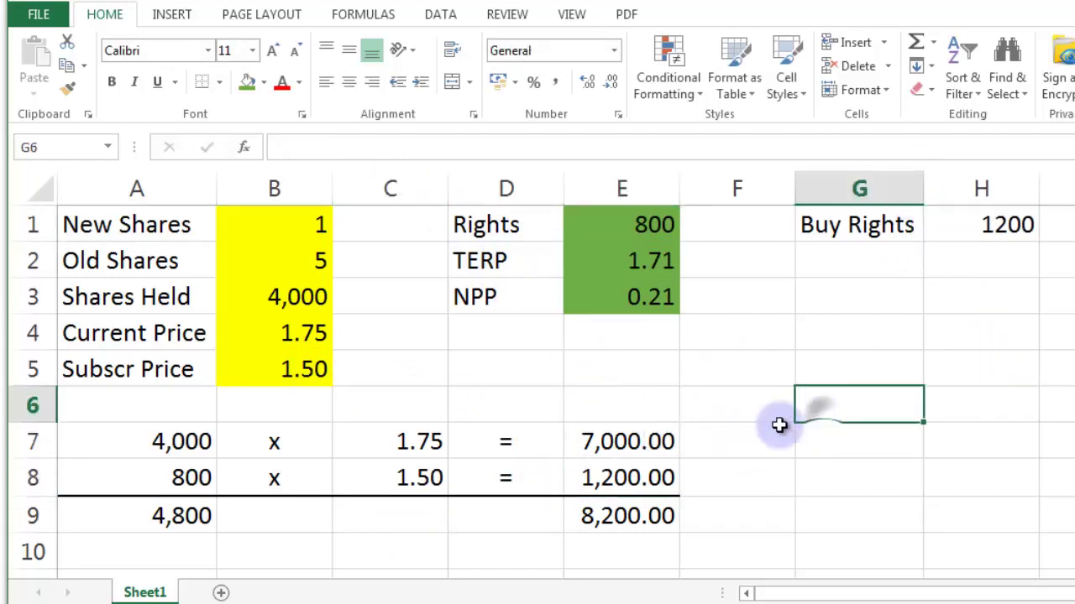
pyautogui.click(651, 441)
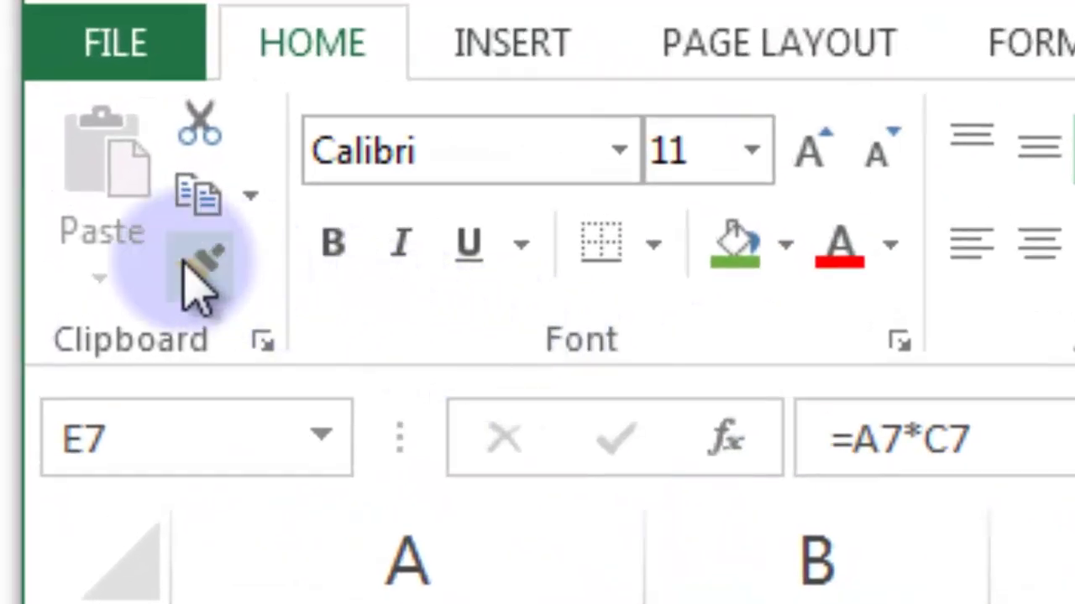
pyautogui.click(156, 204)
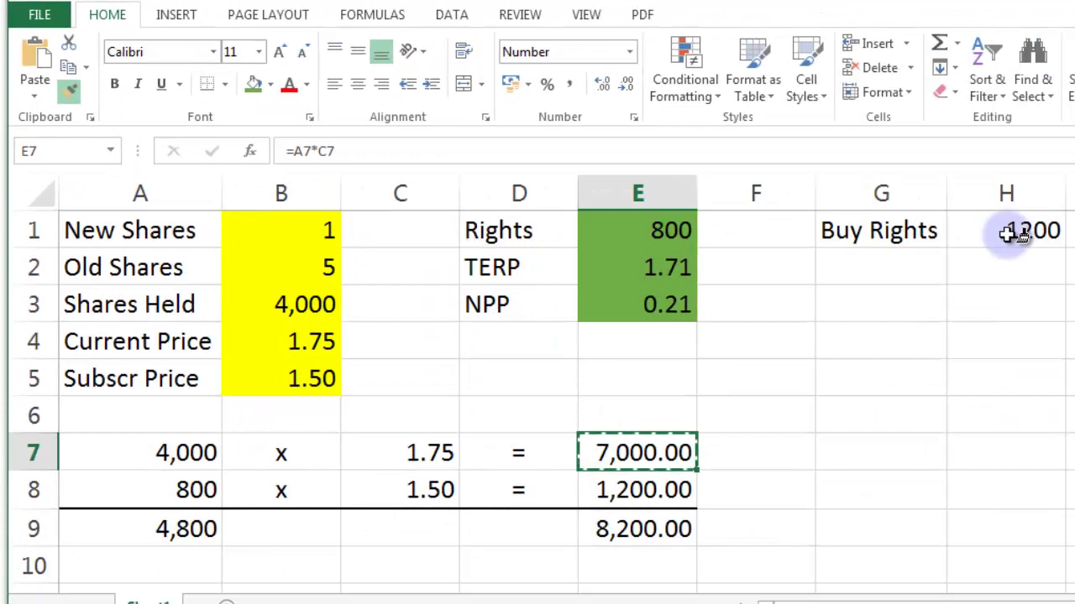
pyautogui.click(1016, 231)
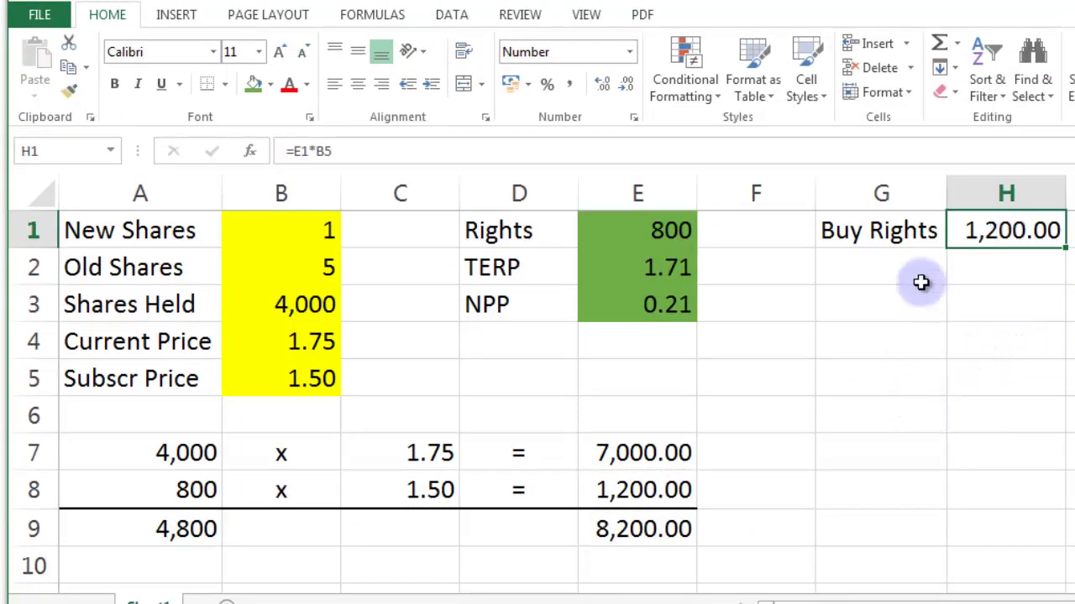
pyautogui.click(252, 84)
# Enter the label Sell Rights in G2, below Buy Rights
pyautogui.click(910, 277)
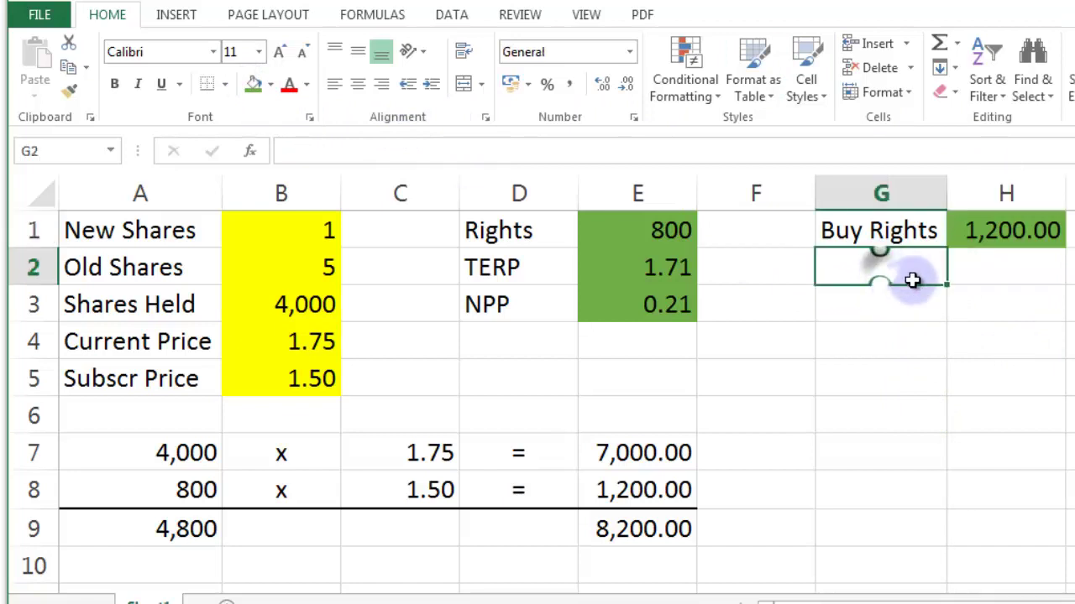
pyautogui.write('Sell')
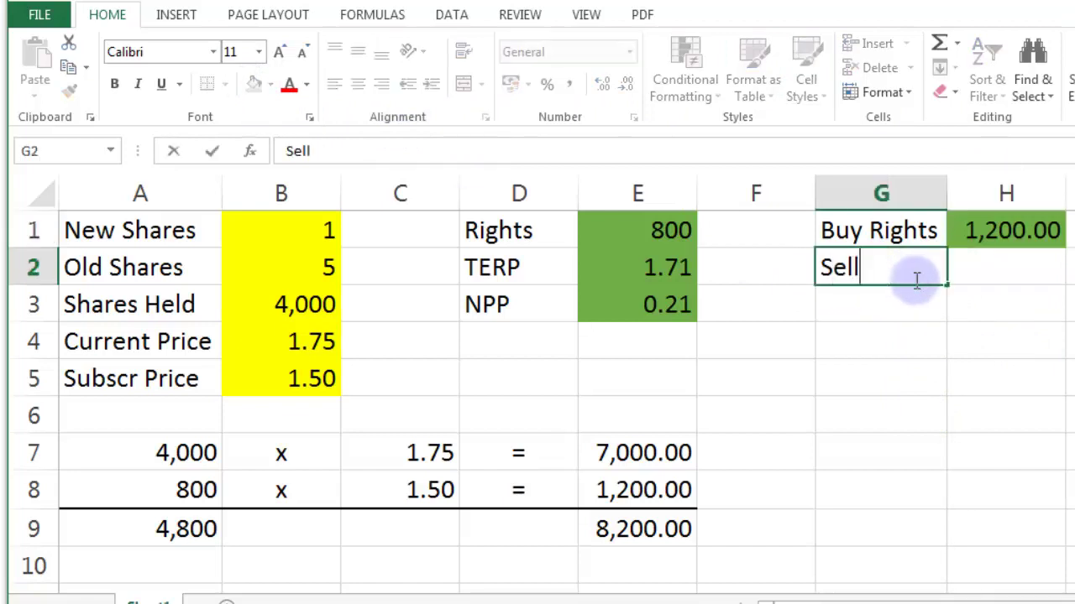
pyautogui.write(' Rights')
pyautogui.press('Return')
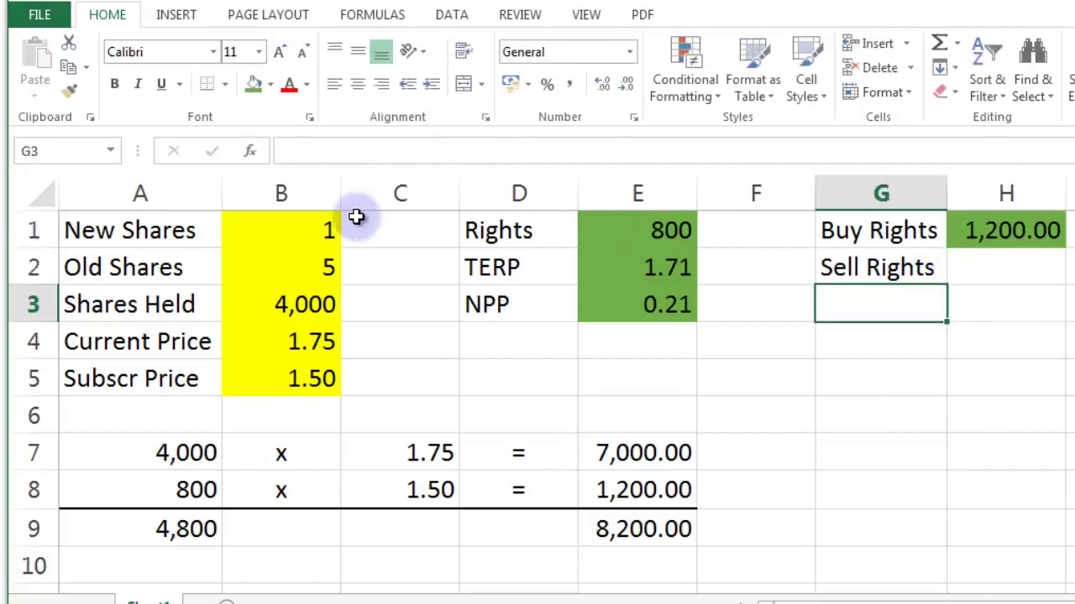
# Examine the rights in E1 and compare the subscription price in B5 with the TERP and NPP in E2 and E3
pyautogui.click(612, 228)
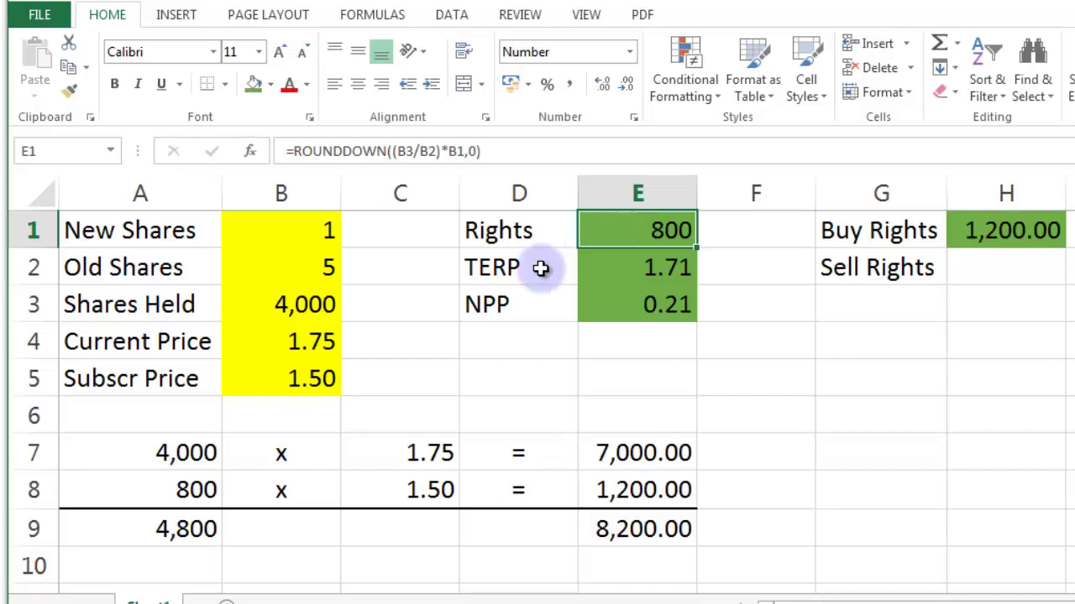
pyautogui.click(308, 378)
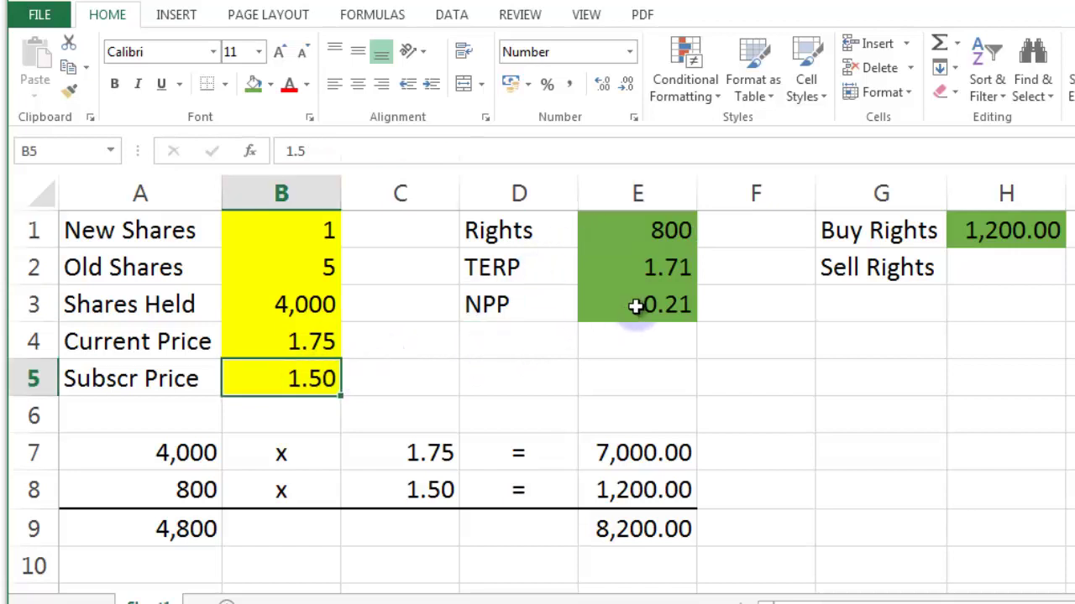
pyautogui.click(643, 262)
pyautogui.click(684, 305)
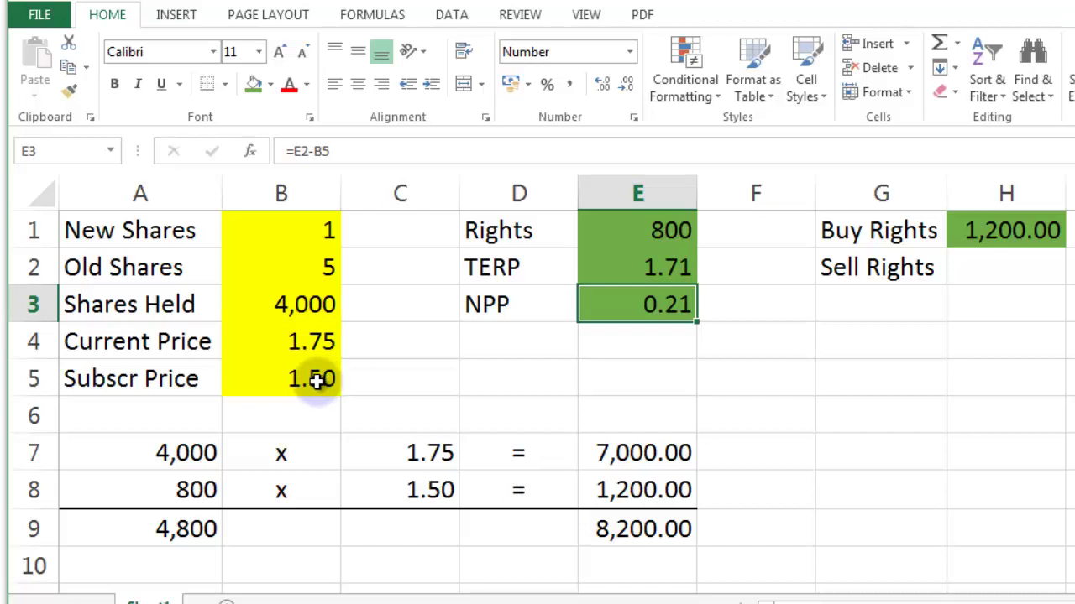
pyautogui.click(316, 381)
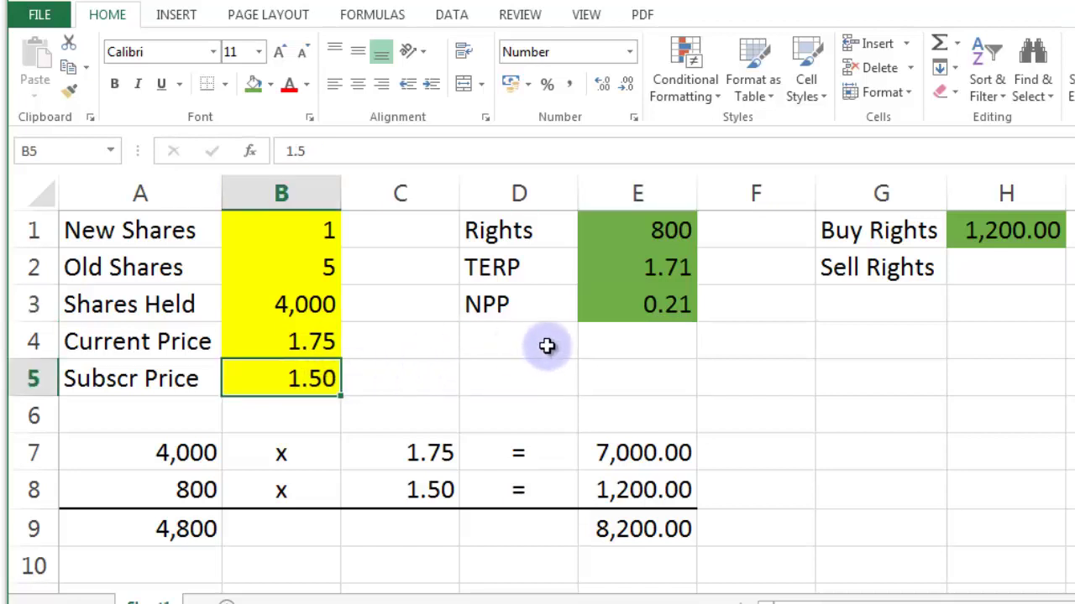
pyautogui.click(659, 267)
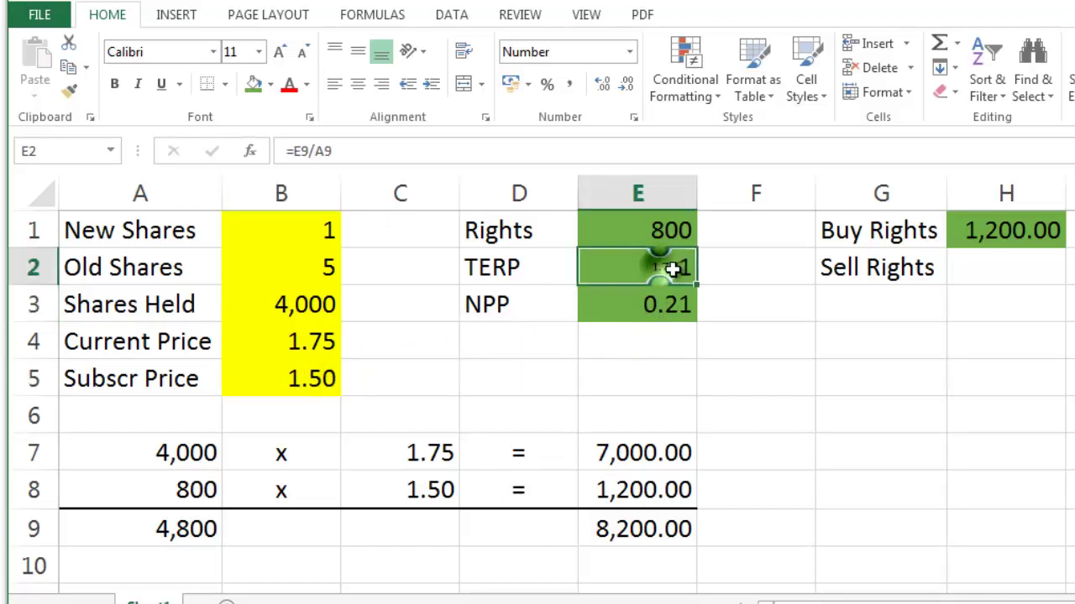
pyautogui.click(672, 305)
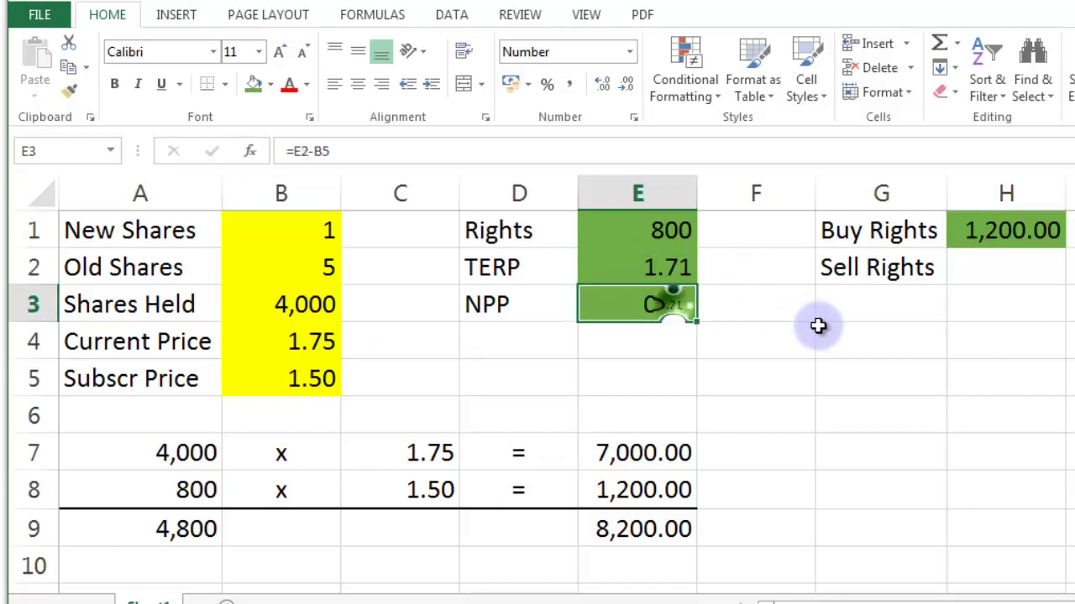
# Calculate the proceeds from selling the rights in H2 by multiplying the rights in E1 by the NPP in E3
pyautogui.click(1007, 275)
pyautogui.write('=')
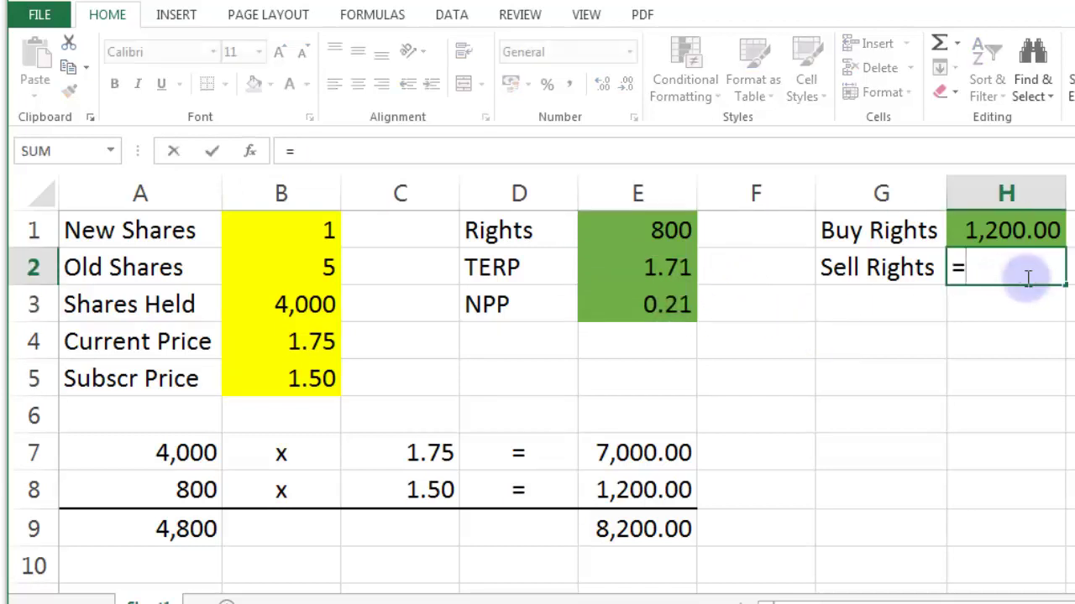
pyautogui.click(645, 234)
pyautogui.write('*')
pyautogui.click(666, 305)
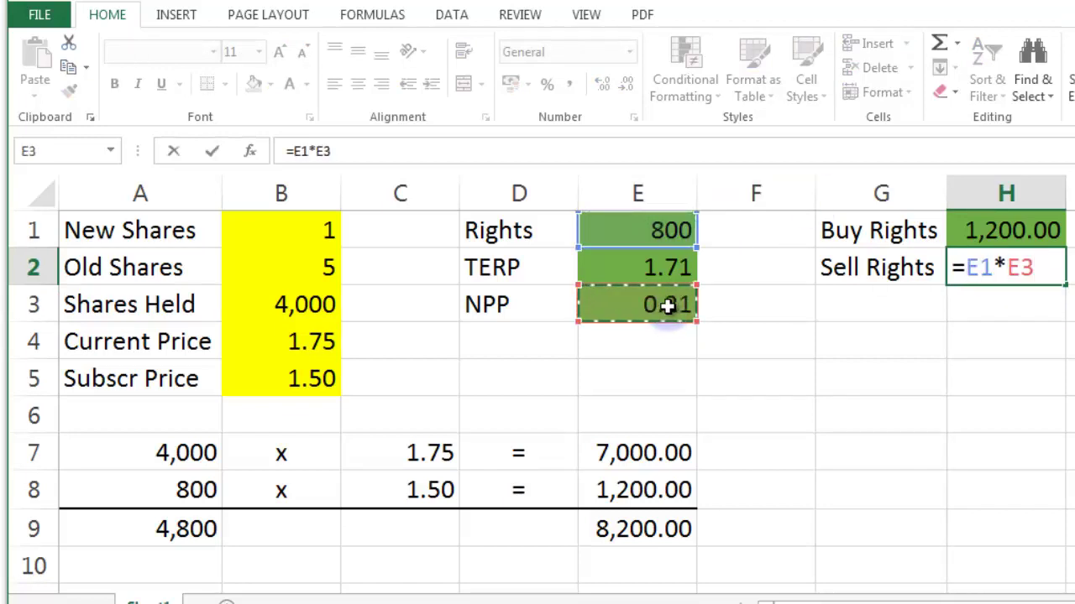
pyautogui.press('Return')
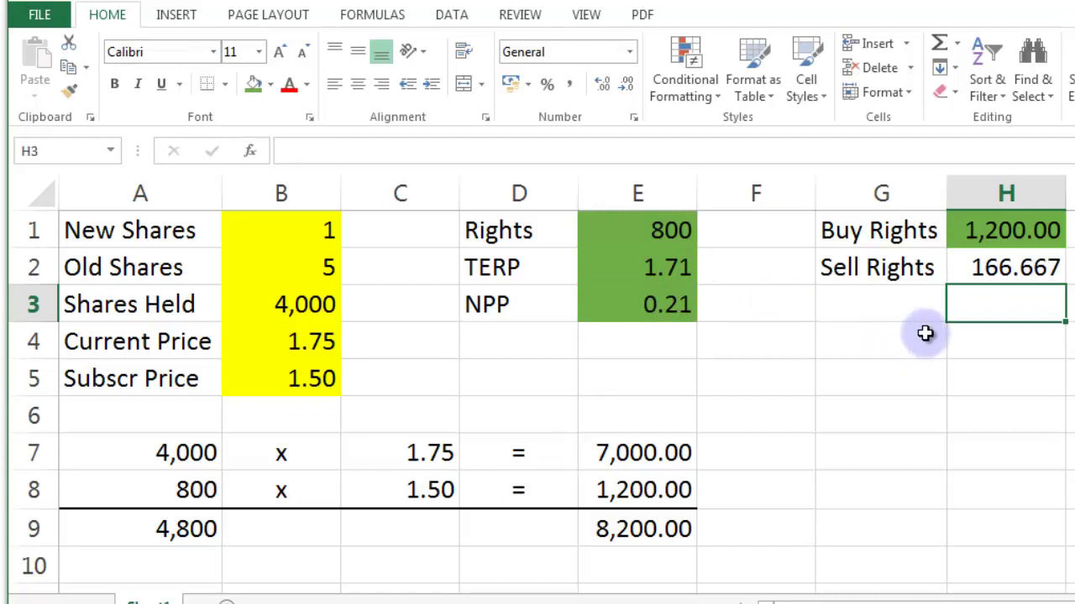
# Copy the number format and green fill of H1 to the Sell Rights result in H2
pyautogui.click(1041, 235)
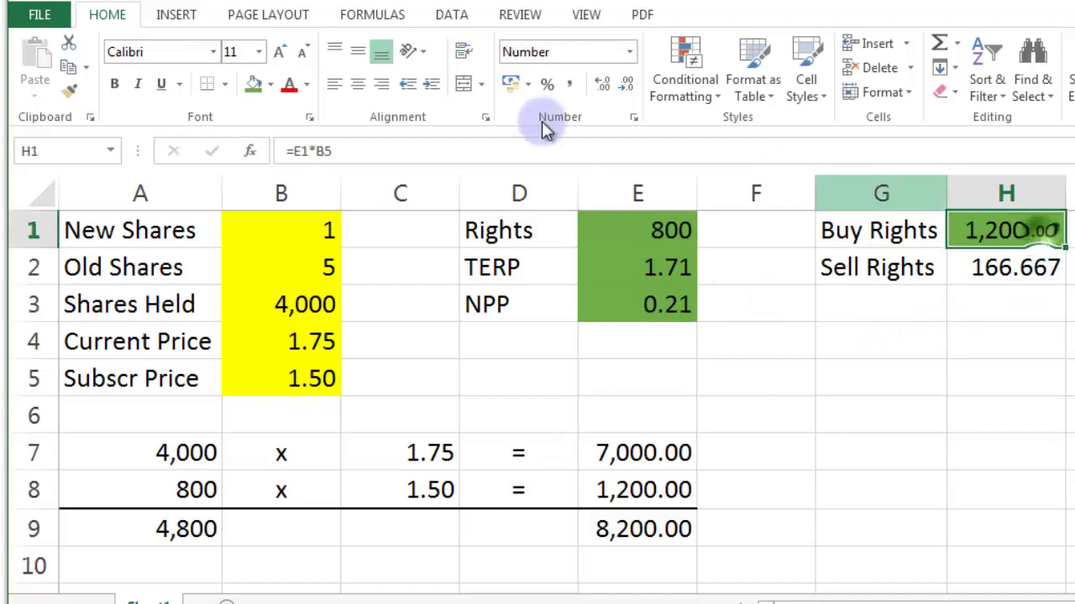
pyautogui.hotkey('ctrl', 'shift', '1')
pyautogui.click(66, 88)
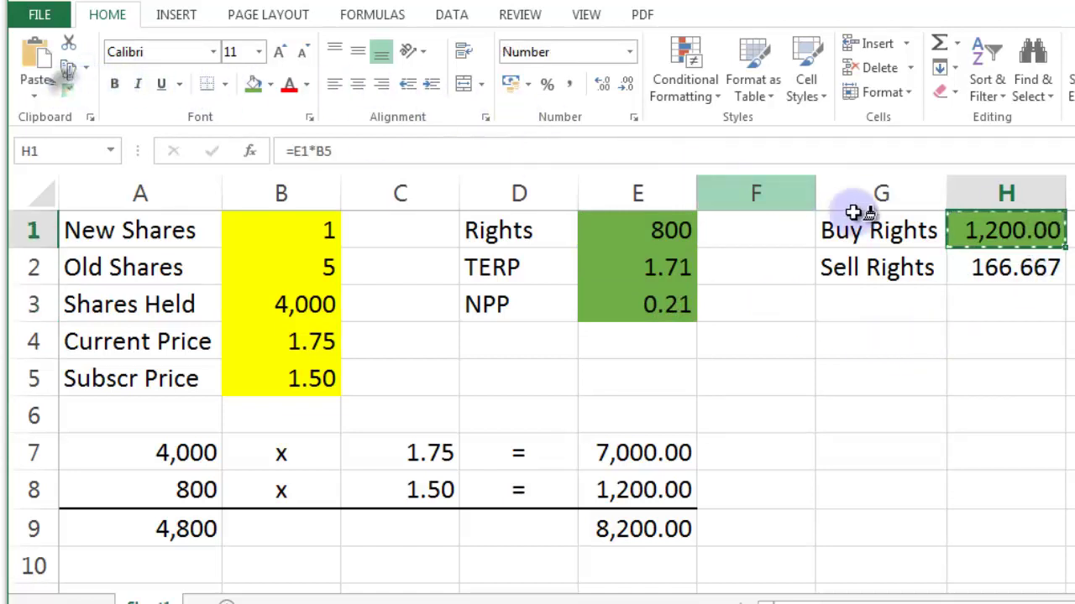
pyautogui.click(986, 267)
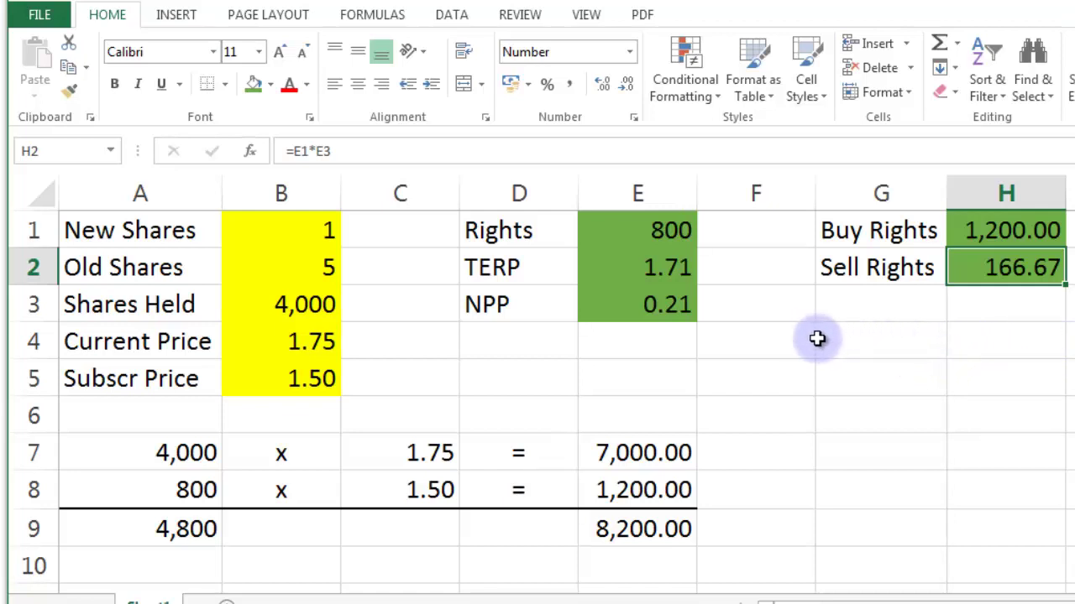
# Enter the label Split Rights in G4, leaving a blank row below Sell Rights
pyautogui.click(865, 345)
pyautogui.write('Sp')
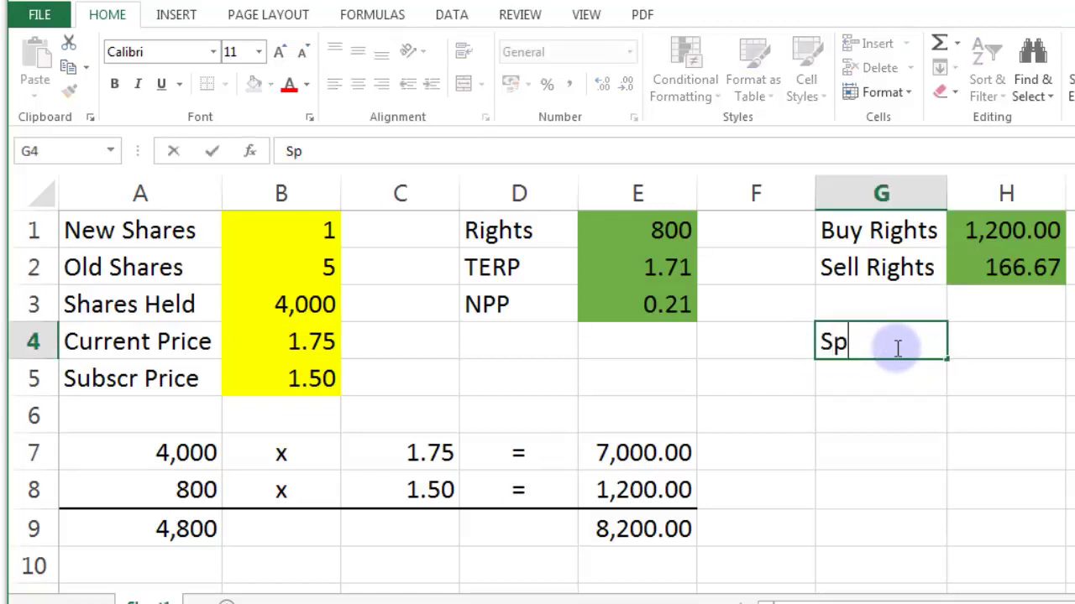
pyautogui.write('lit Rights')
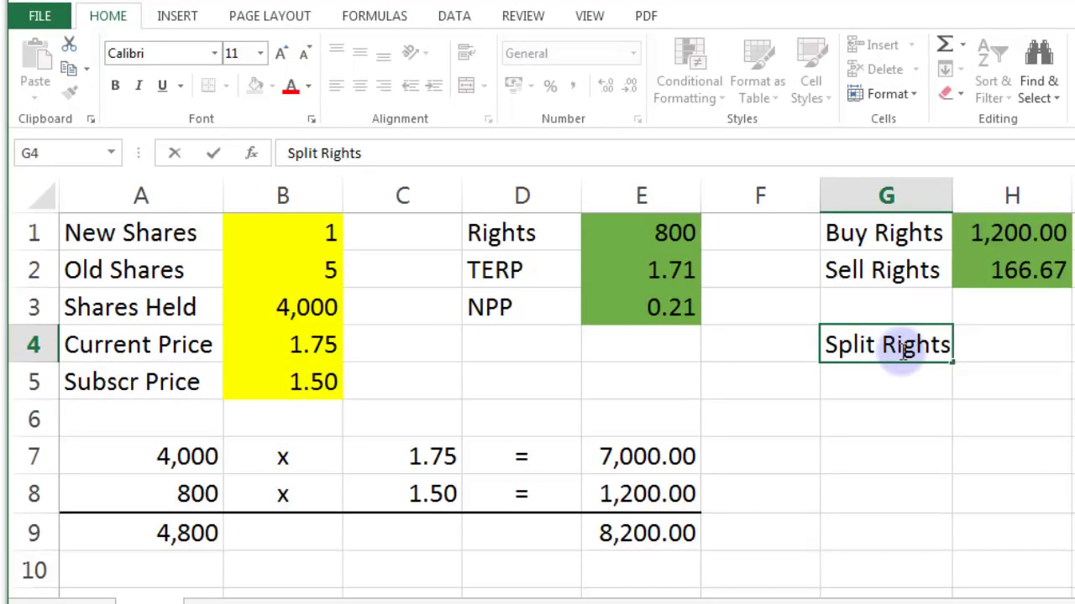
# Examine the shares held in B3, the share counts in A7:A9 and the Buy Rights cost in H1
pyautogui.click(326, 309)
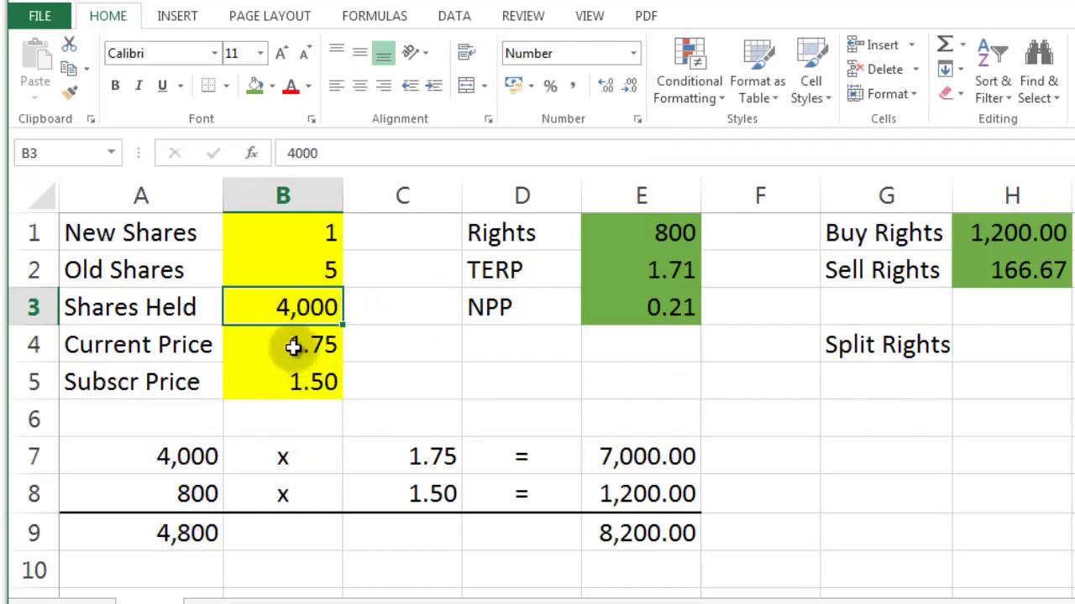
pyautogui.click(206, 453)
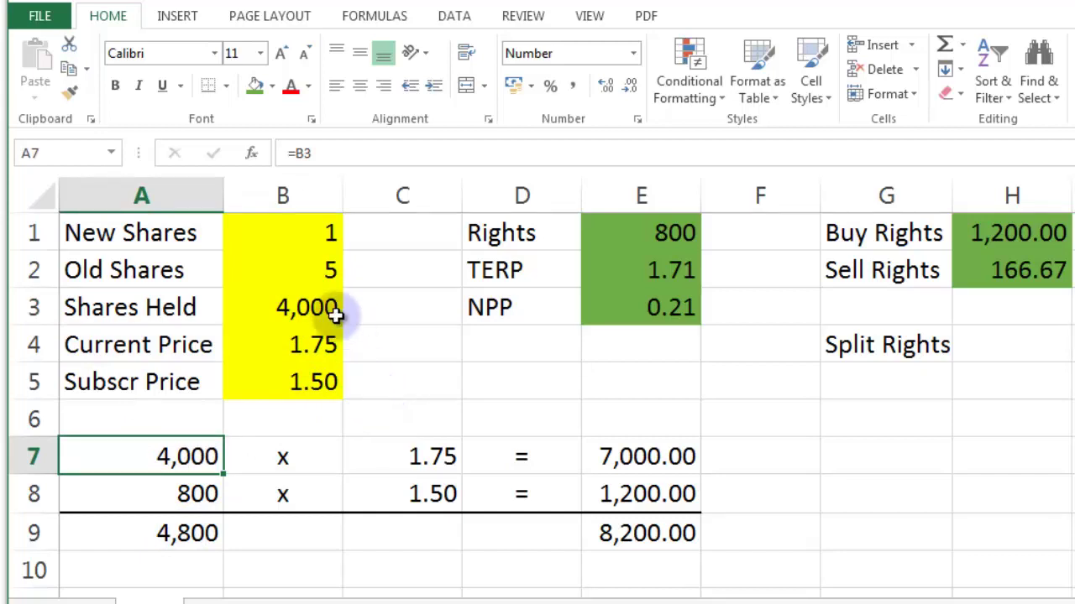
pyautogui.click(191, 494)
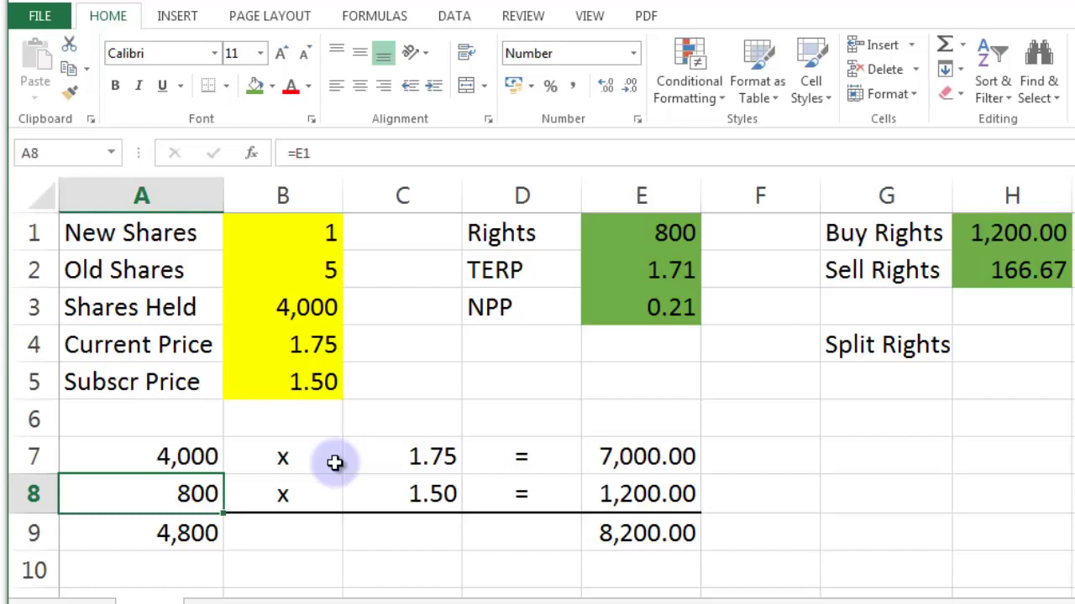
pyautogui.click(182, 533)
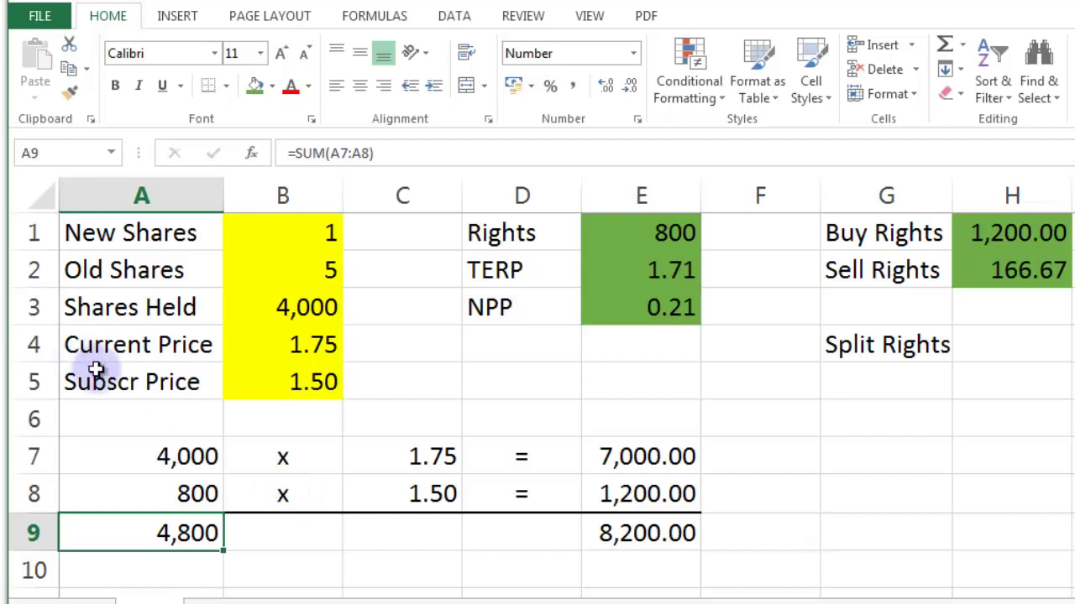
pyautogui.click(197, 449)
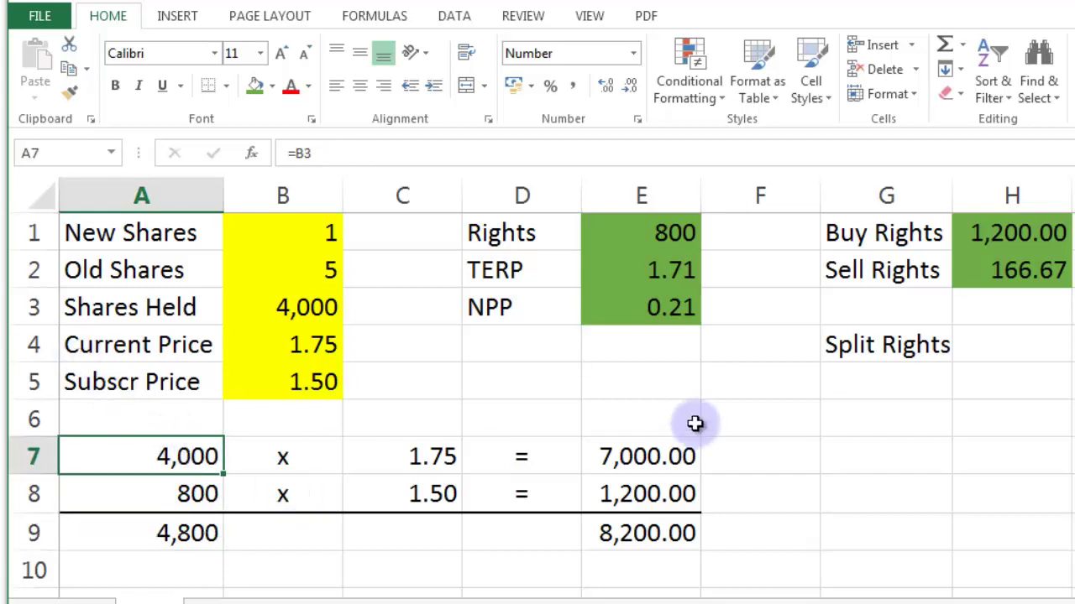
pyautogui.click(1010, 234)
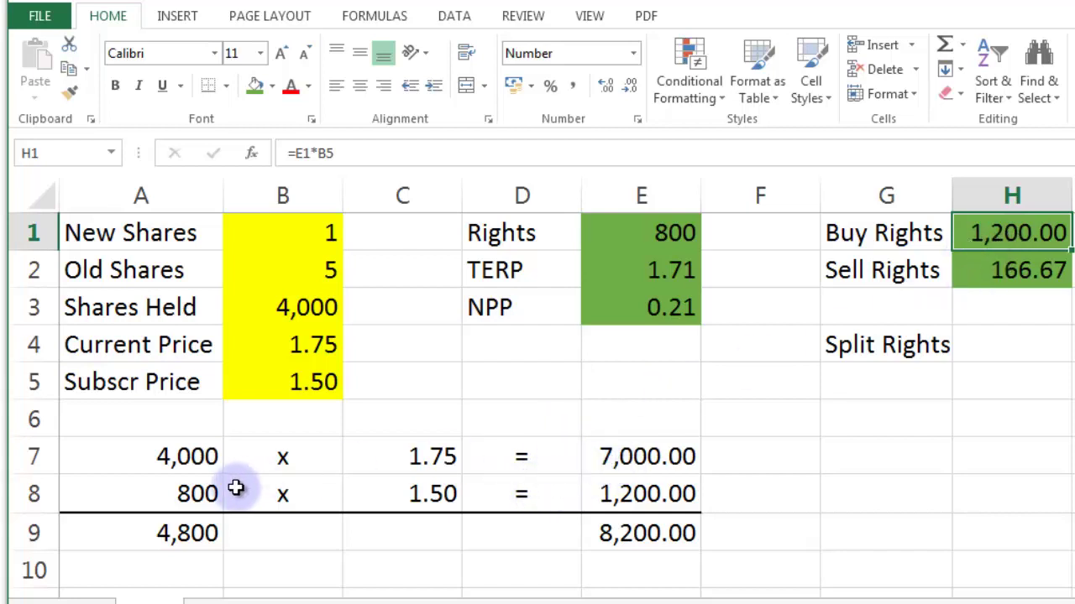
pyautogui.click(201, 494)
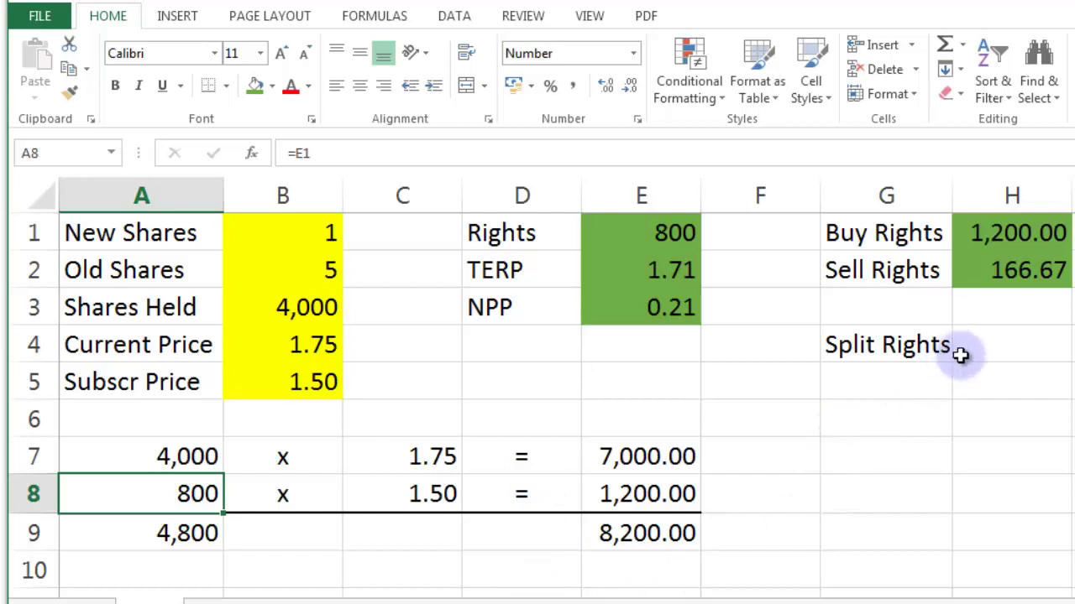
# Enter the label To Sell in G5, below Split Rights
pyautogui.click(904, 383)
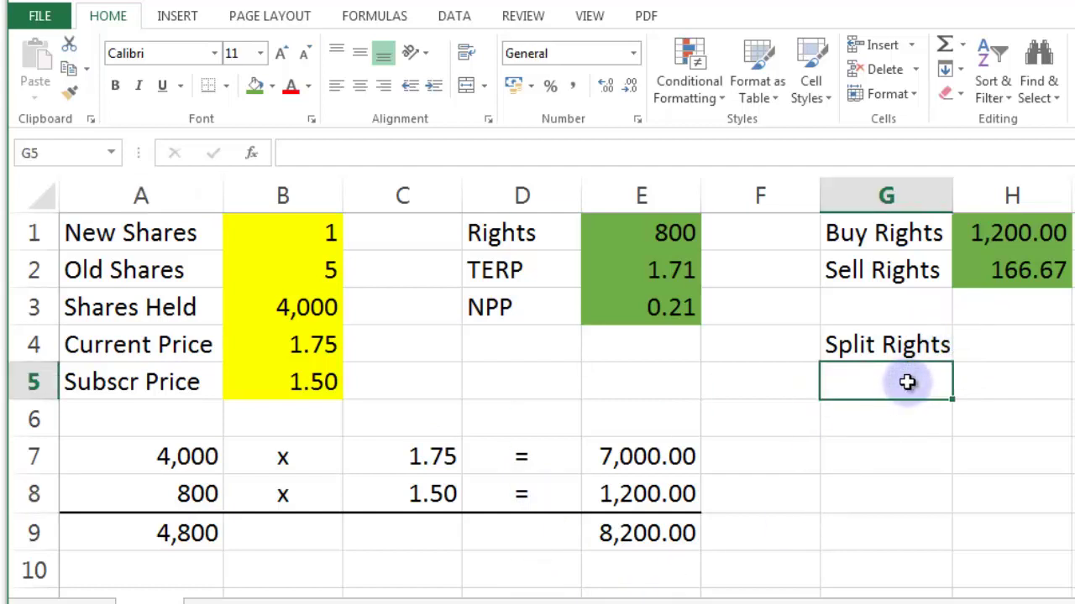
pyautogui.write('To SEe')
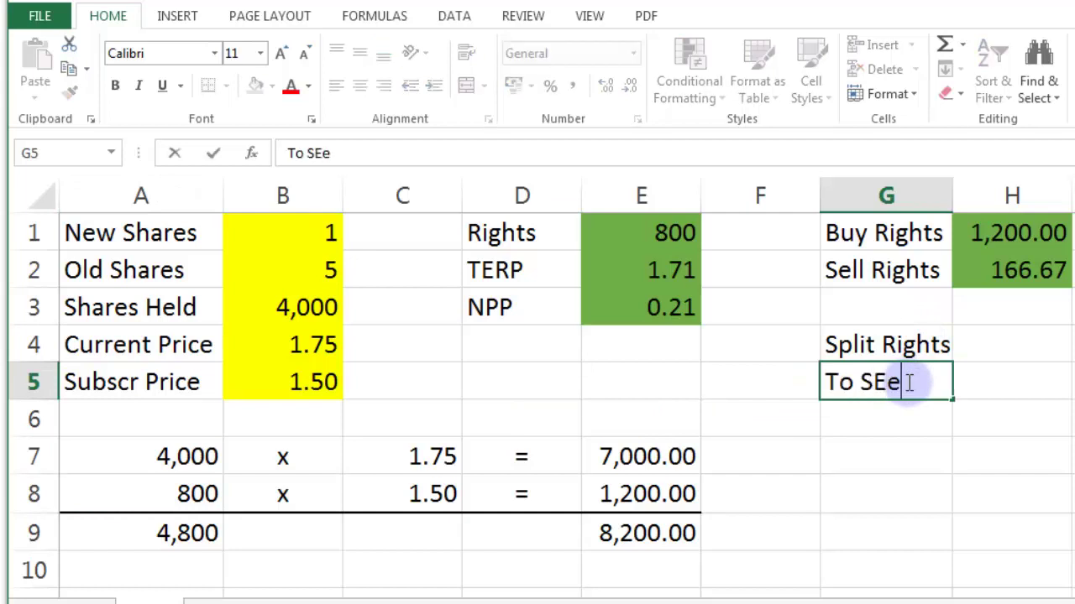
pyautogui.press('BackSpace')
pyautogui.press('BackSpace')
pyautogui.write('ell')
pyautogui.press('Return')
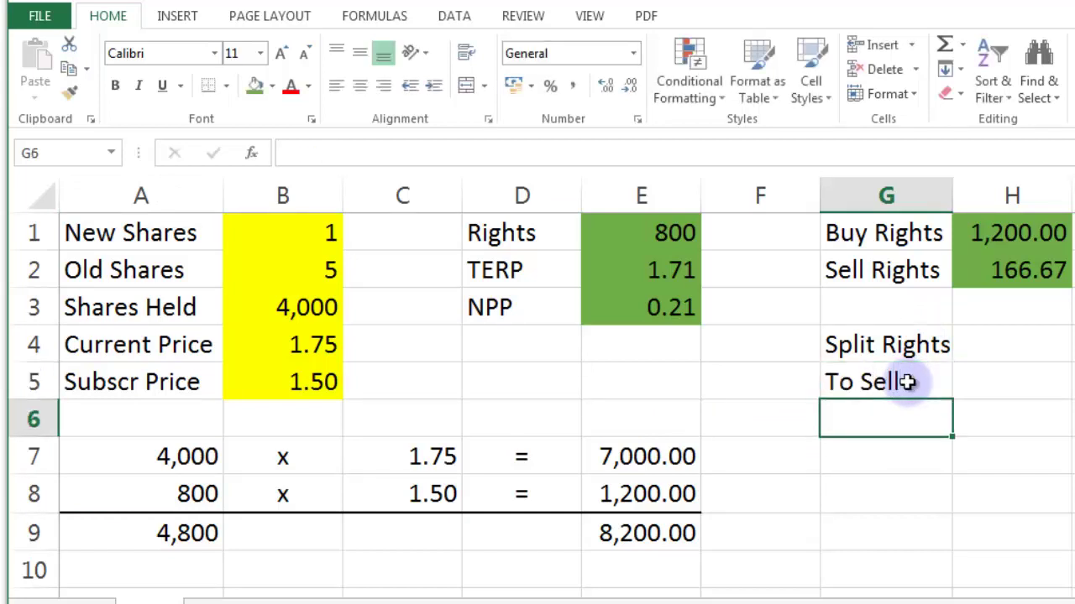
# Calculate the rights to sell in H5 as the rights in E1 times the subscription price in B5, divided by the TERP in E2
pyautogui.click(1002, 385)
pyautogui.doubleClick(1036, 386)
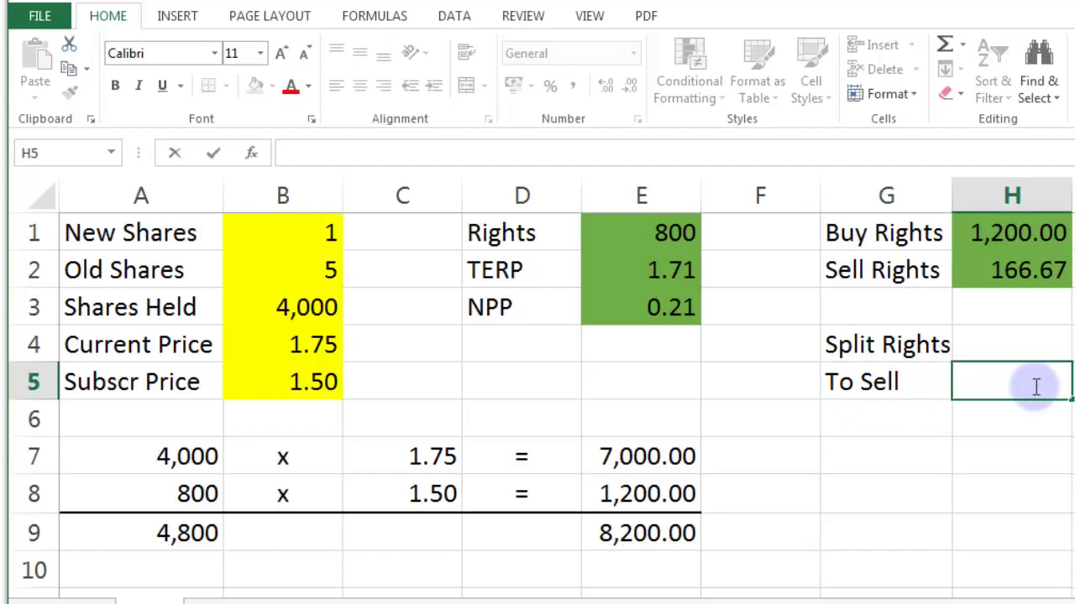
pyautogui.write('=')
pyautogui.click(667, 228)
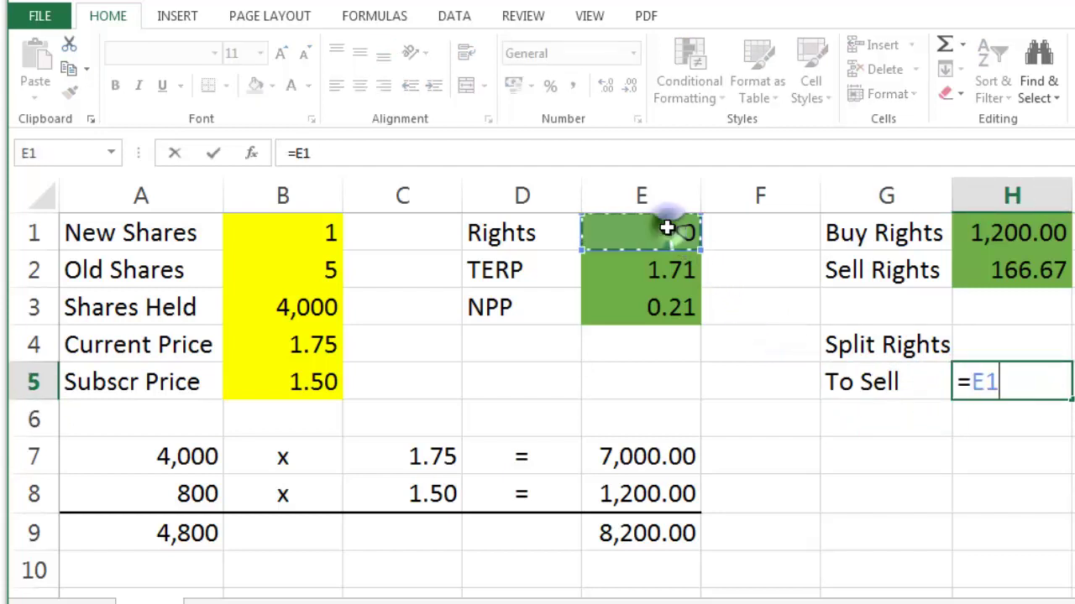
pyautogui.write('*')
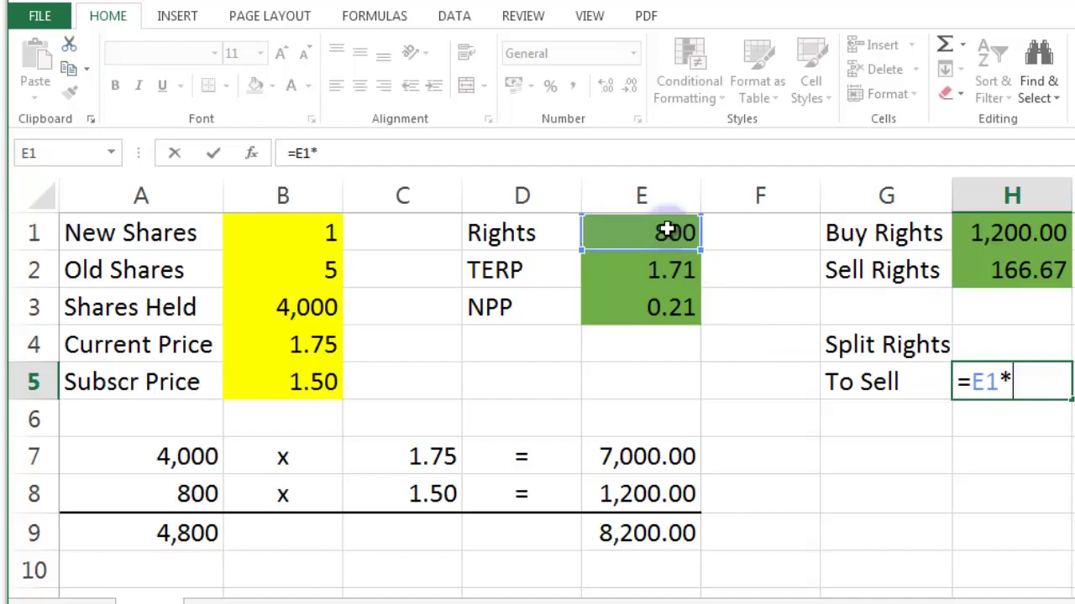
pyautogui.click(315, 381)
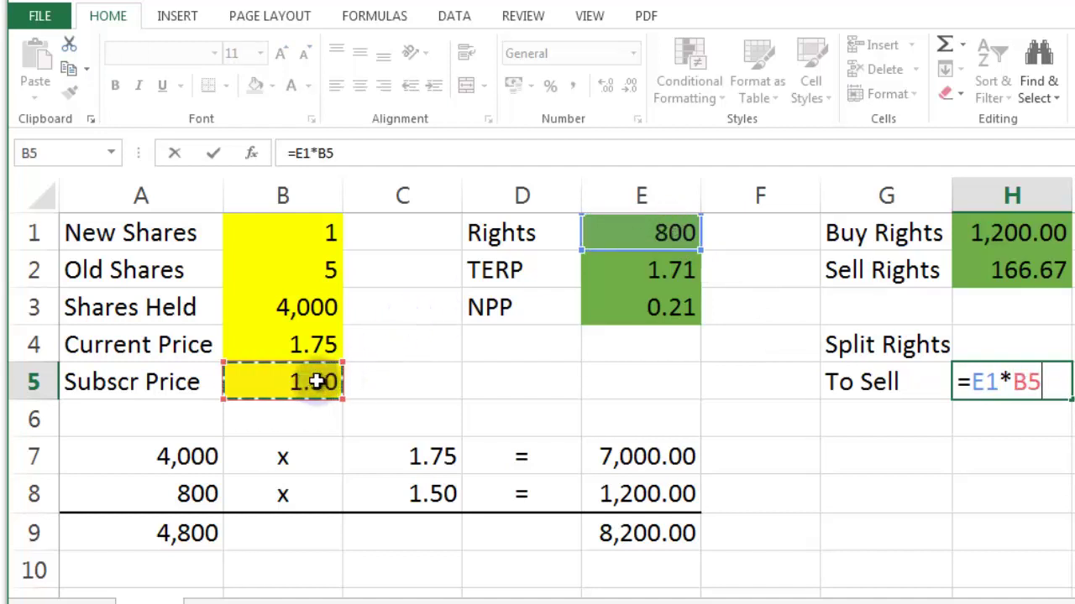
pyautogui.click(294, 155)
pyautogui.write('(')
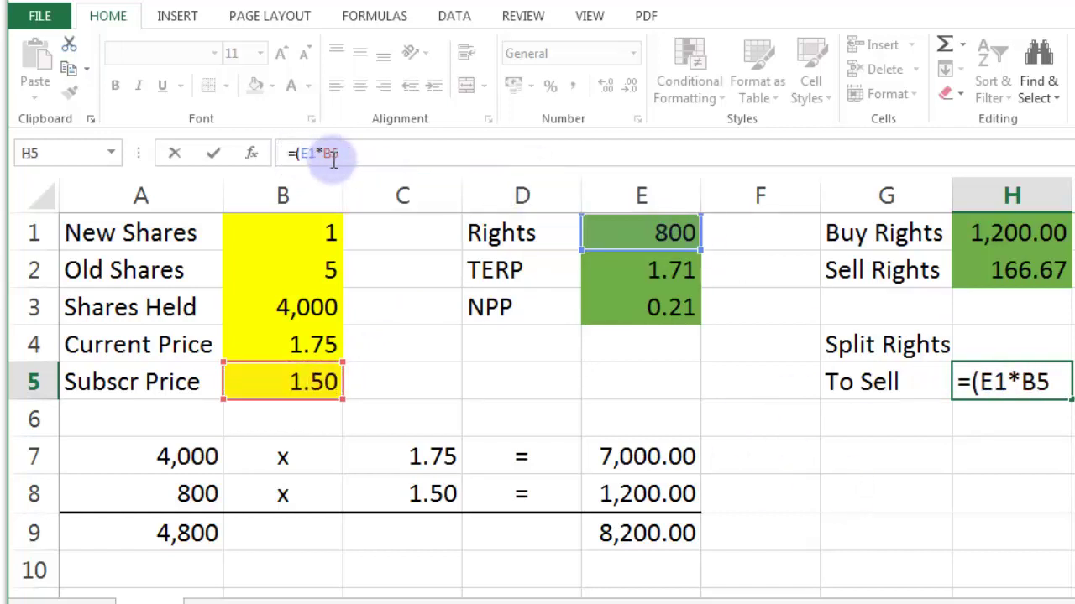
pyautogui.click(356, 158)
pyautogui.write(')')
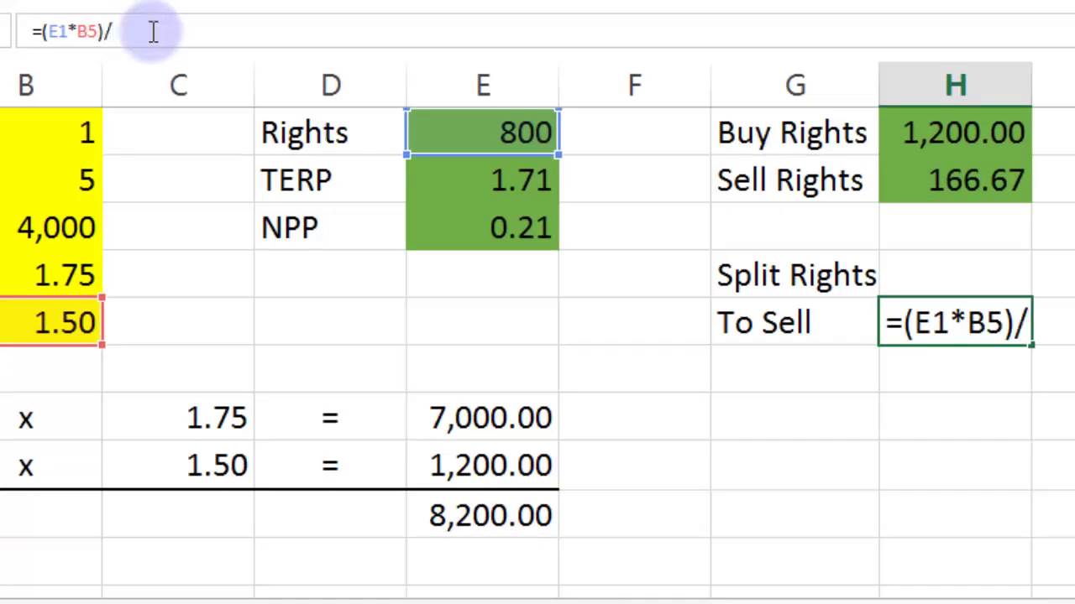
pyautogui.write('/')
pyautogui.click(504, 180)
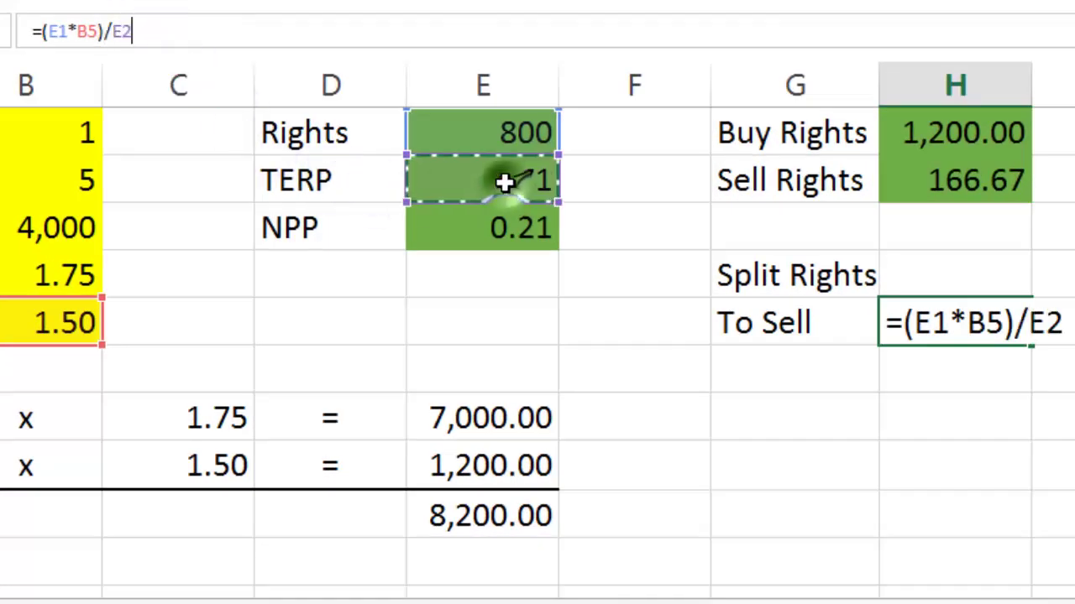
pyautogui.press('Return')
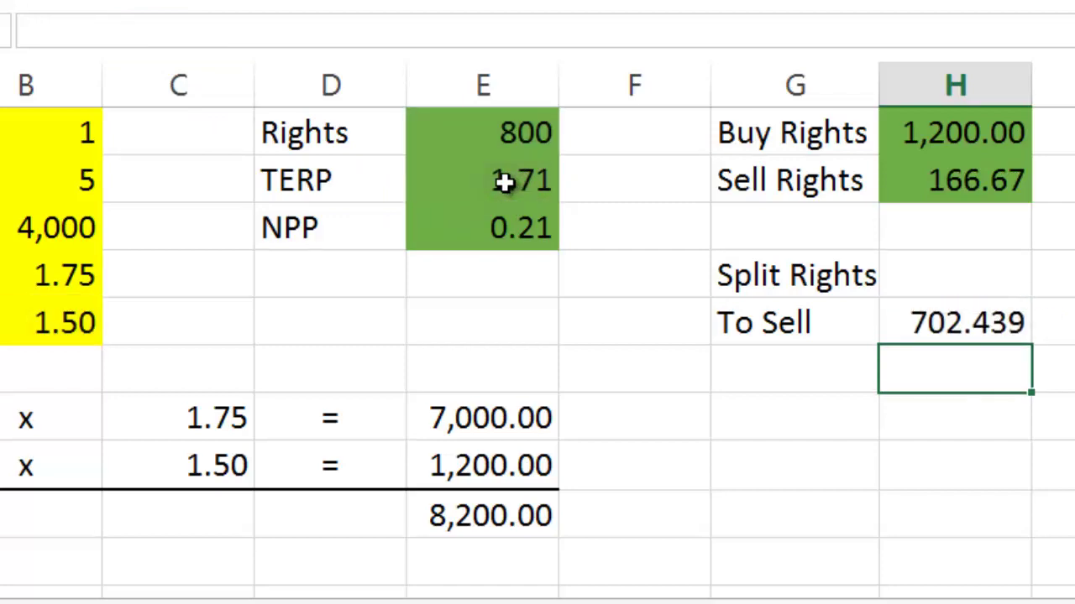
# Wrap the To Sell formula in H5 in ROUNDUP with 0 digits
pyautogui.click(954, 319)
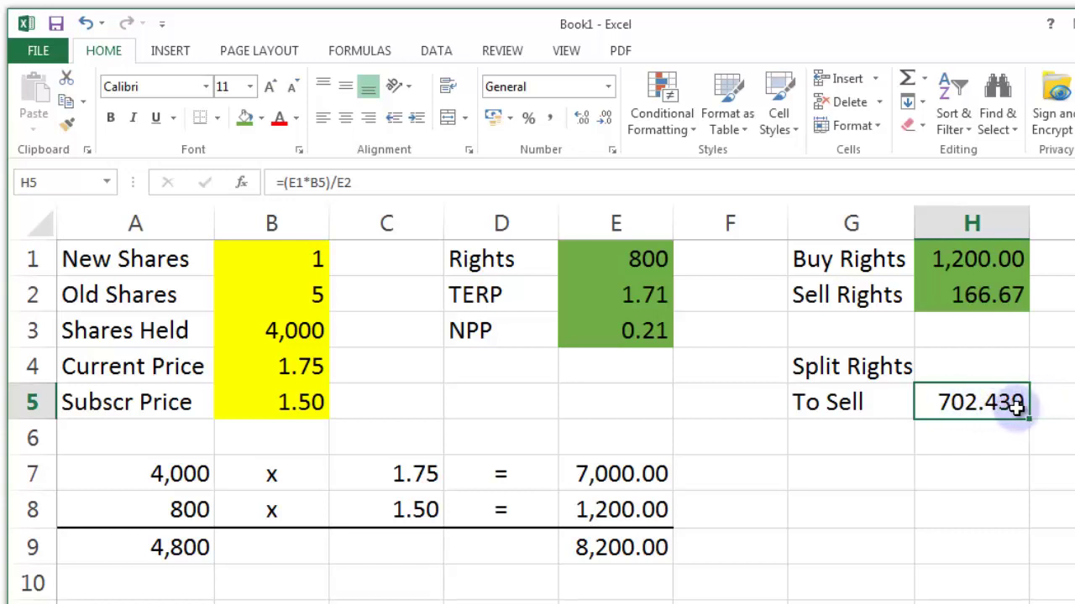
pyautogui.click(277, 182)
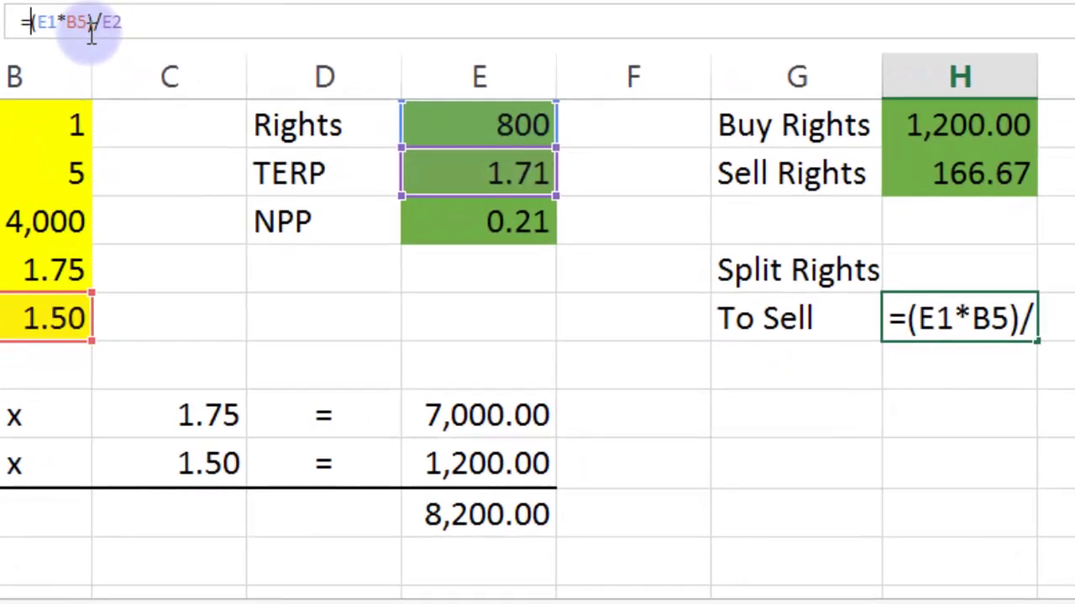
pyautogui.write('roundup(')
pyautogui.click(248, 18)
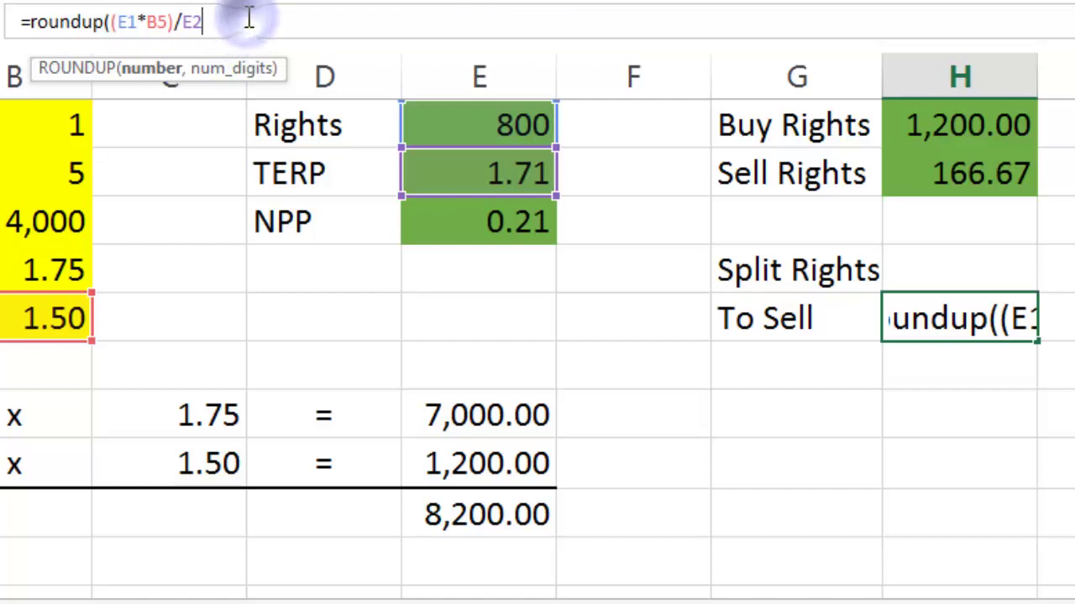
pyautogui.write(',')
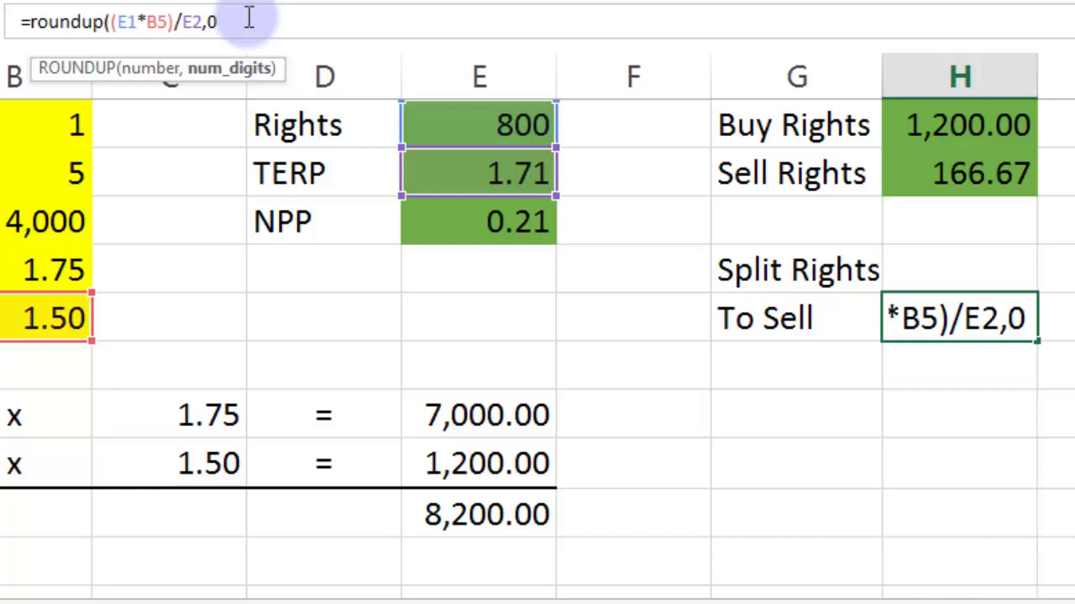
pyautogui.write('0)')
pyautogui.press('Return')
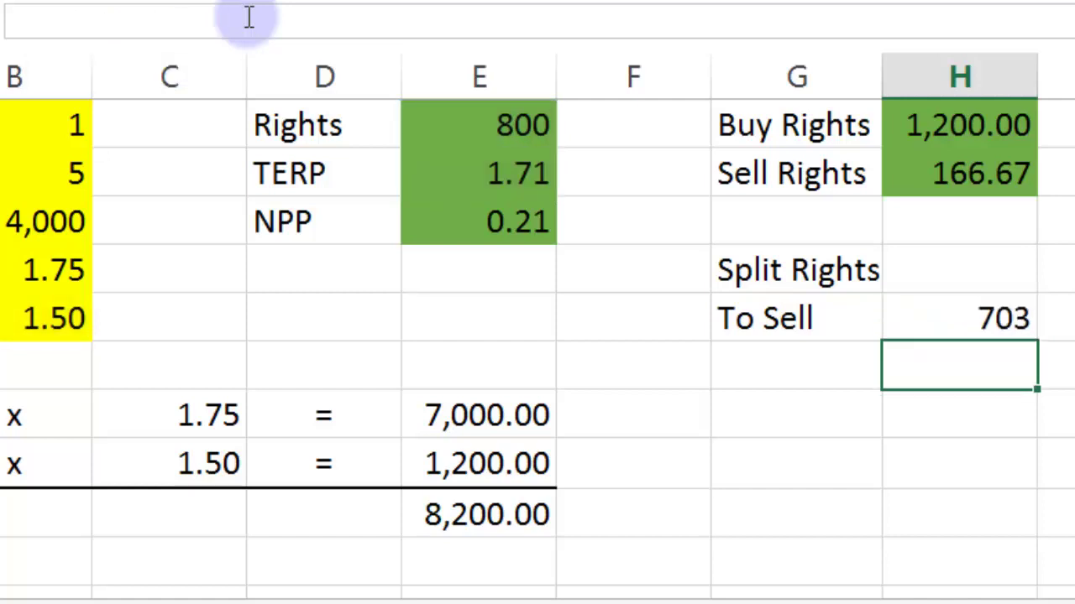
# Enter the label To Buy in G6, below To Sell
pyautogui.click(828, 377)
pyautogui.write('To ')
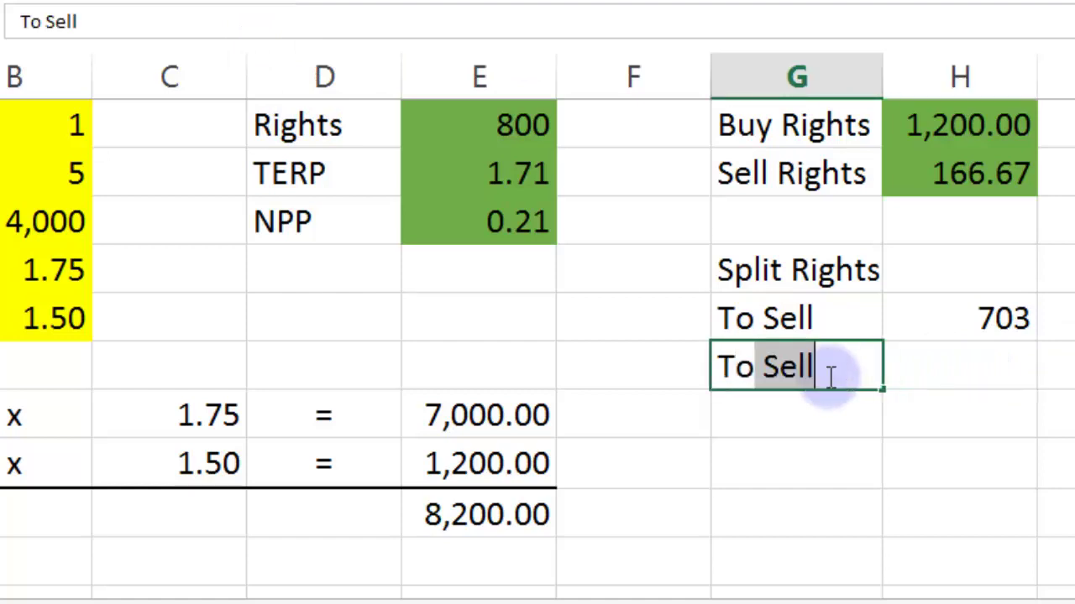
pyautogui.write('Buy')
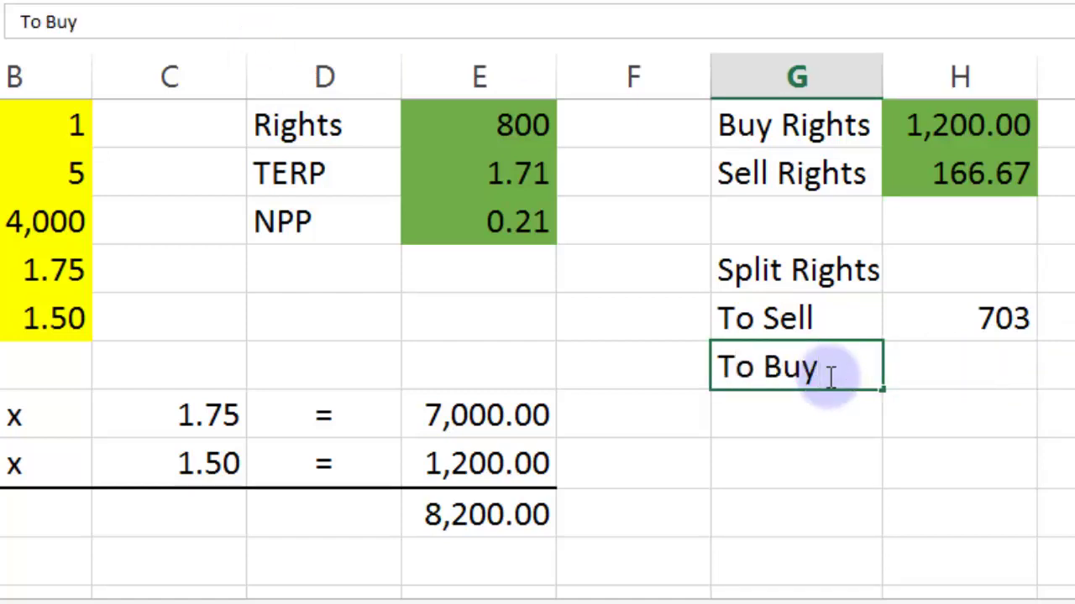
# Calculate the rights to buy in H6 by subtracting the To Sell amount in H5 from the rights in E1
pyautogui.click(978, 380)
pyautogui.write('=')
pyautogui.click(542, 128)
pyautogui.write('-')
pyautogui.click(964, 313)
pyautogui.press('Return')
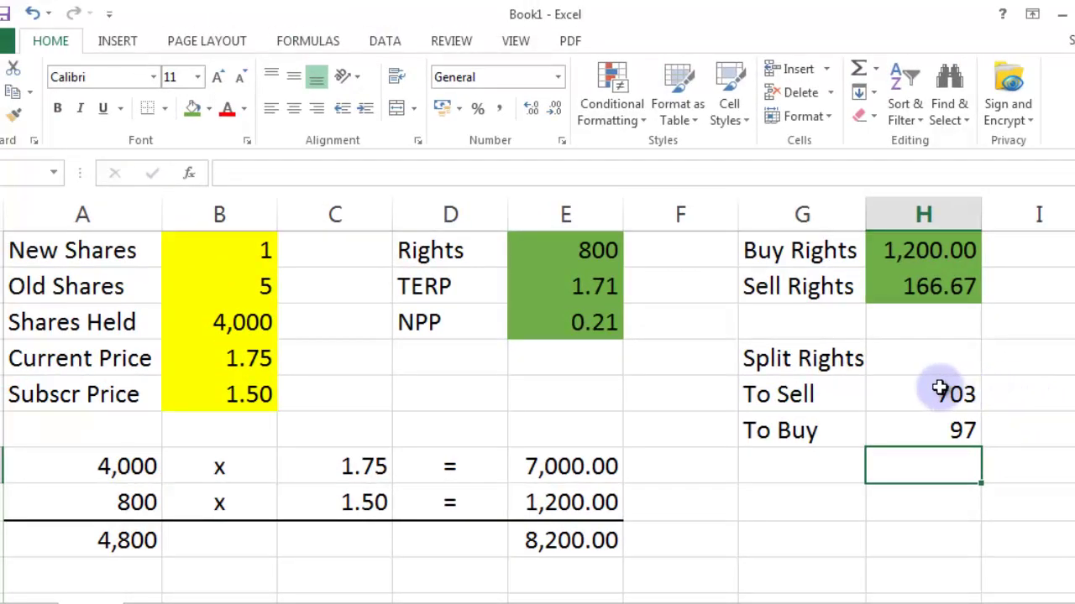
# Fill the To Sell and To Buy results in H5:H6 with green
pyautogui.moveTo(936, 386); pyautogui.dragTo(938, 431)
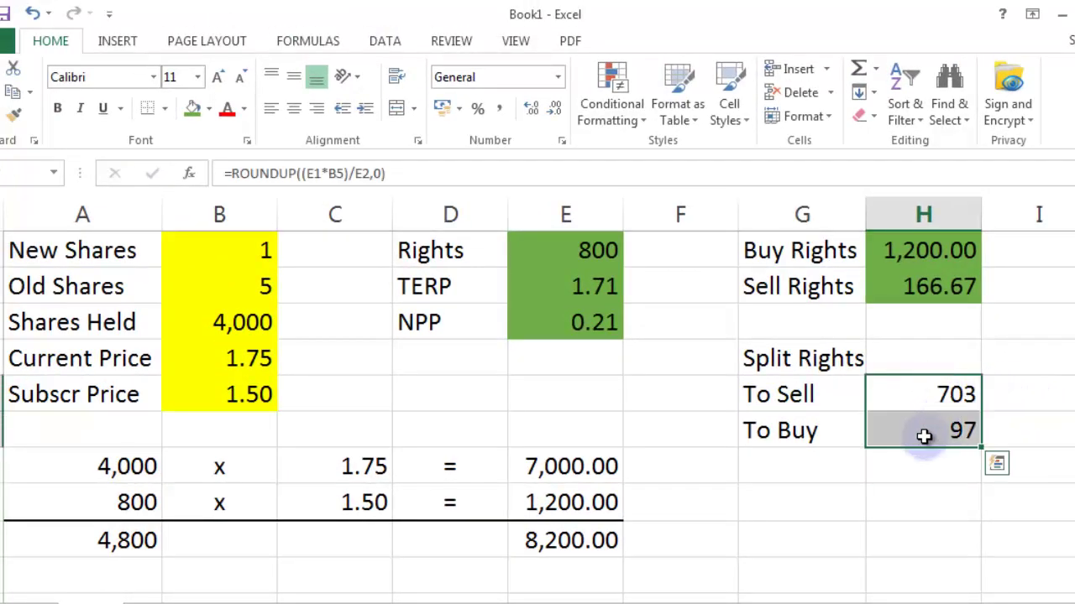
pyautogui.click(1016, 363)
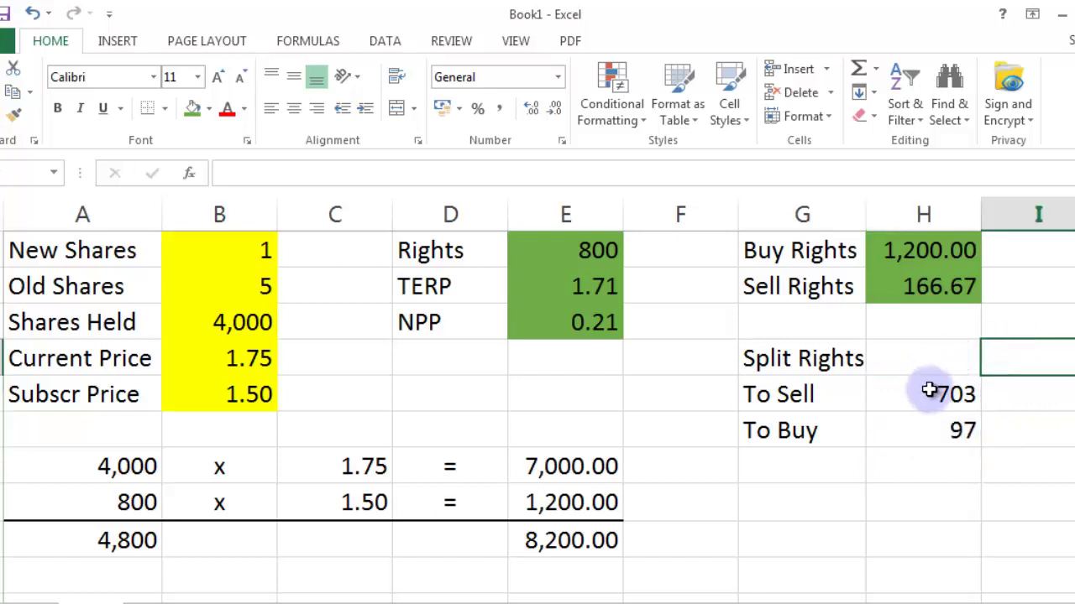
pyautogui.moveTo(931, 385); pyautogui.dragTo(929, 424)
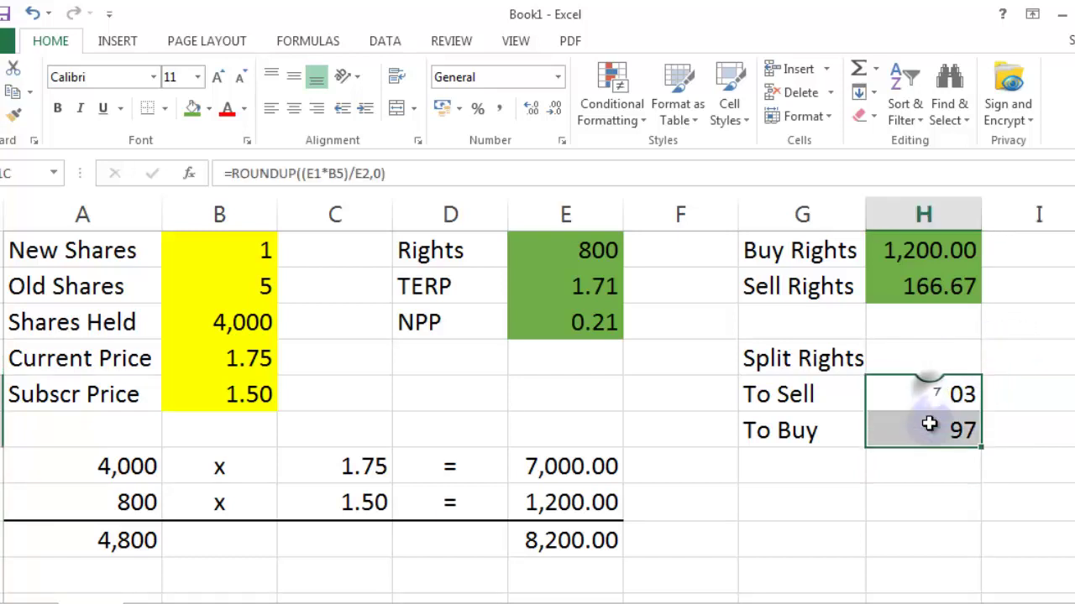
pyautogui.click(189, 109)
# Calculate the cash from the rights sold in I5 by multiplying the To Sell amount in H5 by the NPP in E3
pyautogui.click(1038, 379)
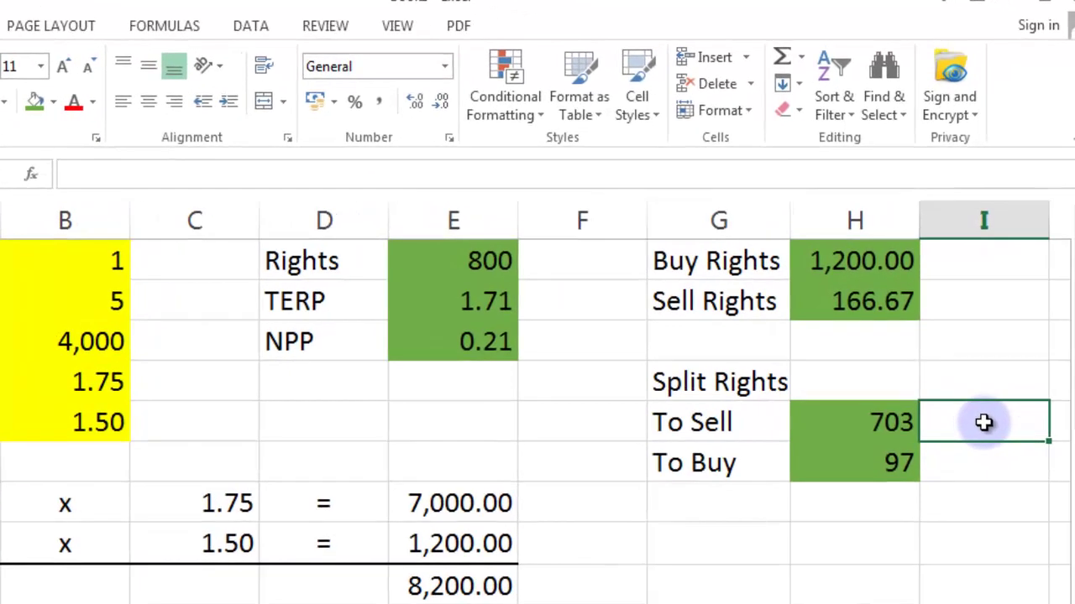
pyautogui.write('=')
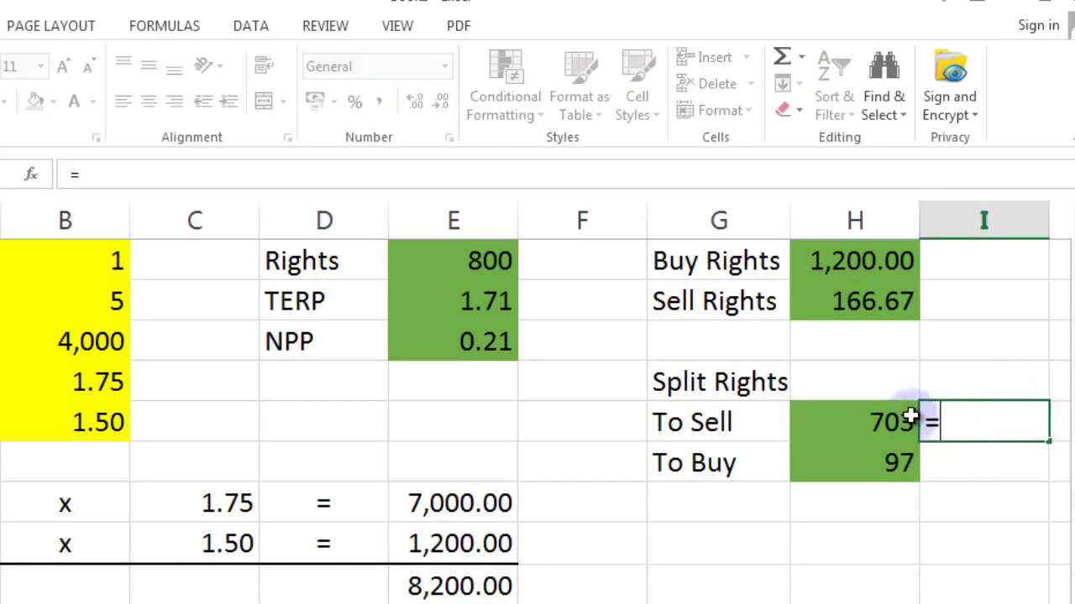
pyautogui.click(860, 418)
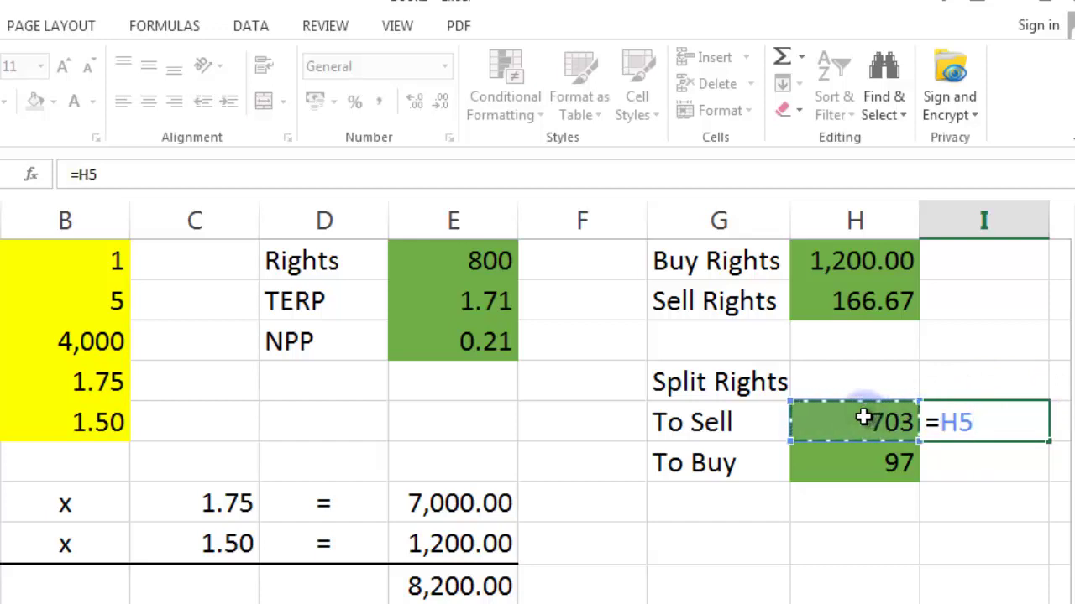
pyautogui.write('*')
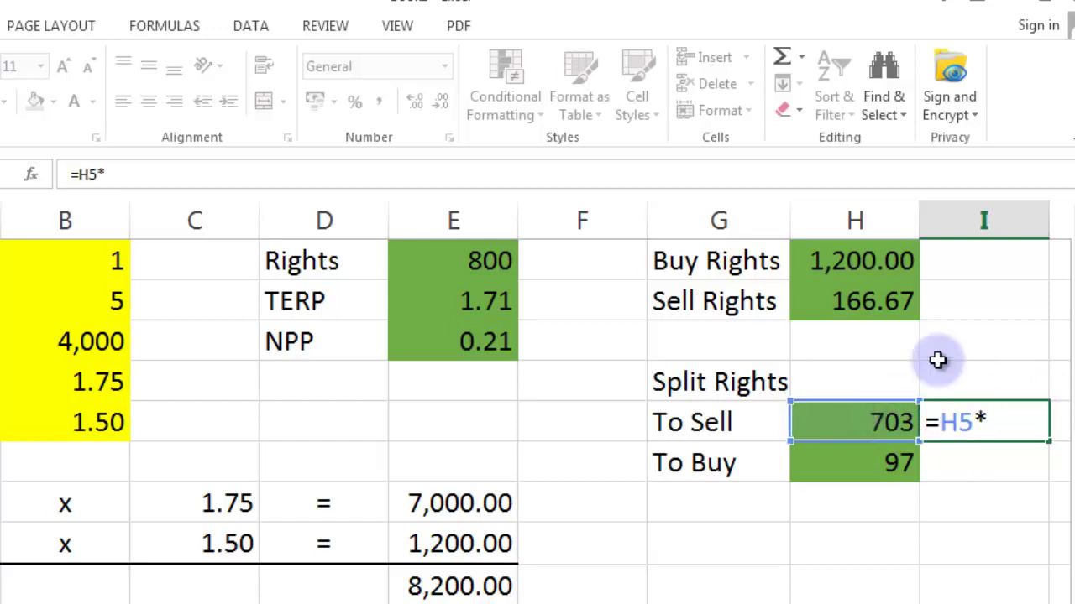
pyautogui.click(481, 344)
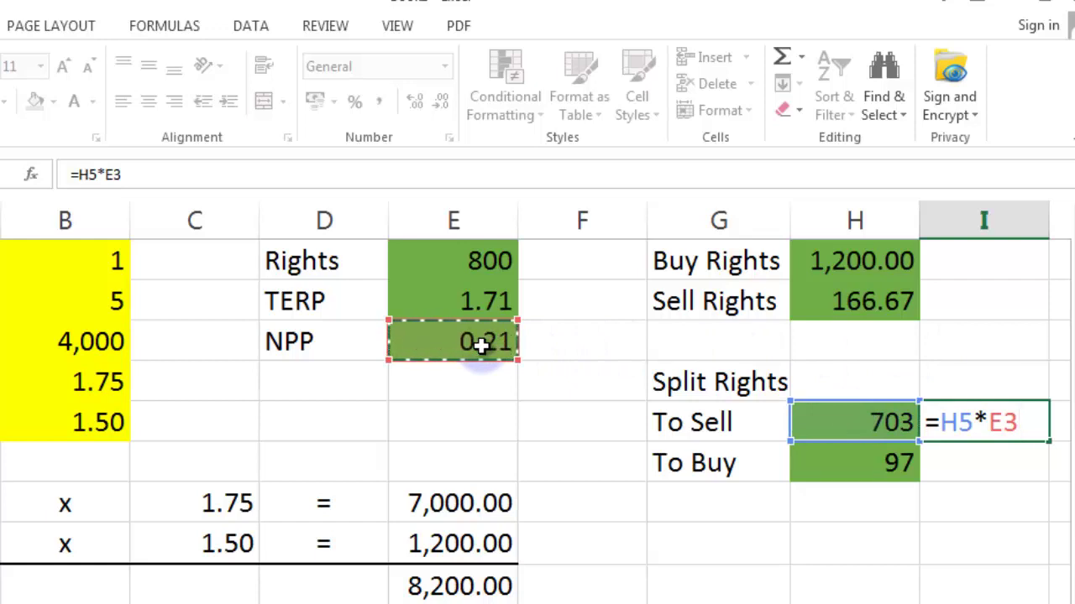
pyautogui.press('Return')
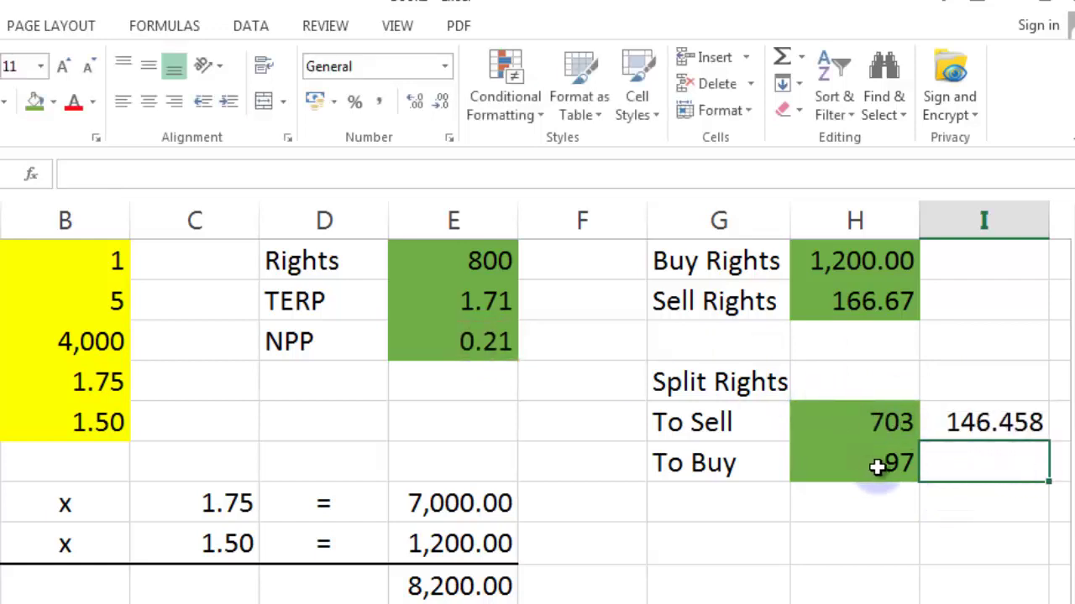
# Calculate the cost of the rights bought in I6 by multiplying the To Buy amount in H6 by the Subscr Price in B5
pyautogui.click(89, 426)
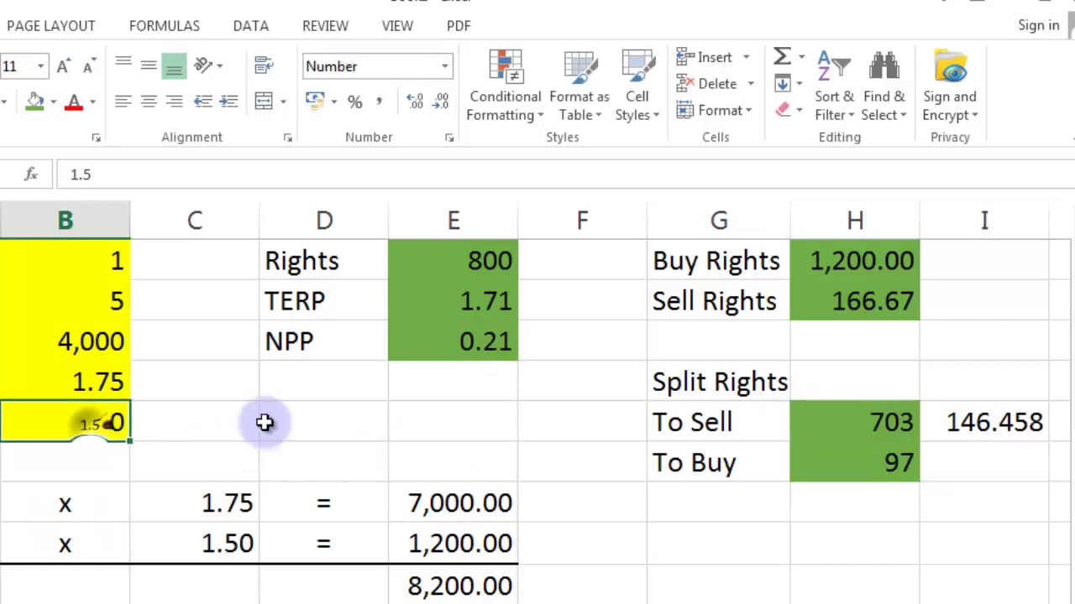
pyautogui.click(994, 460)
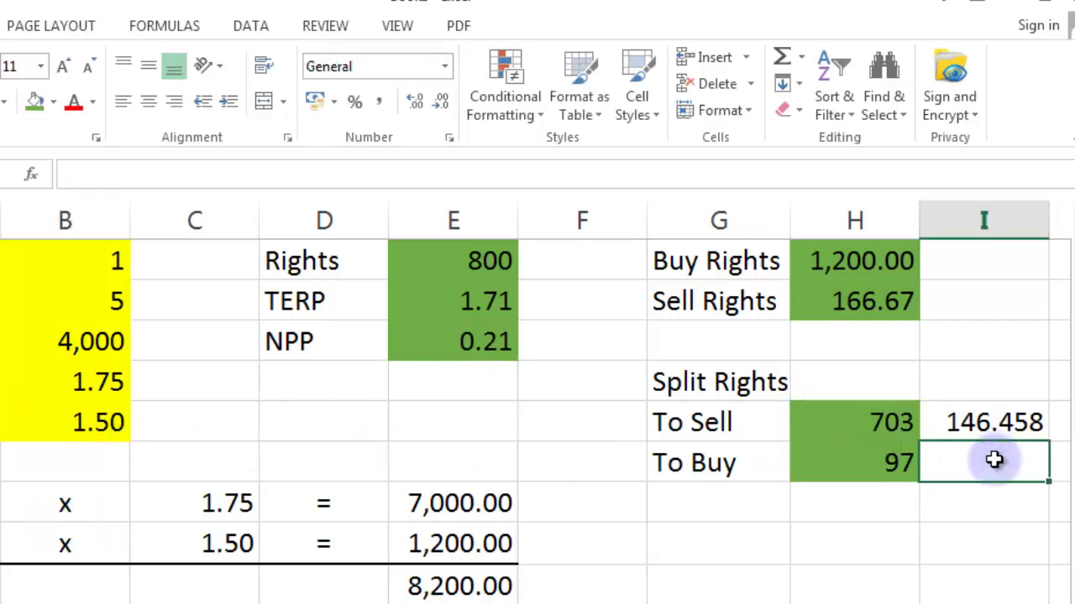
pyautogui.write('=')
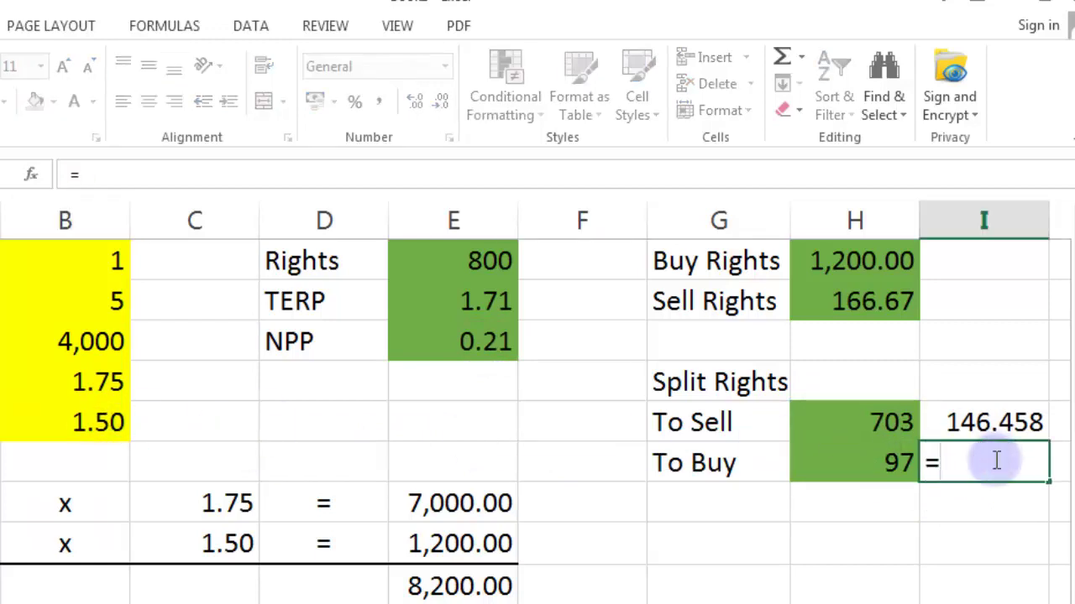
pyautogui.click(858, 467)
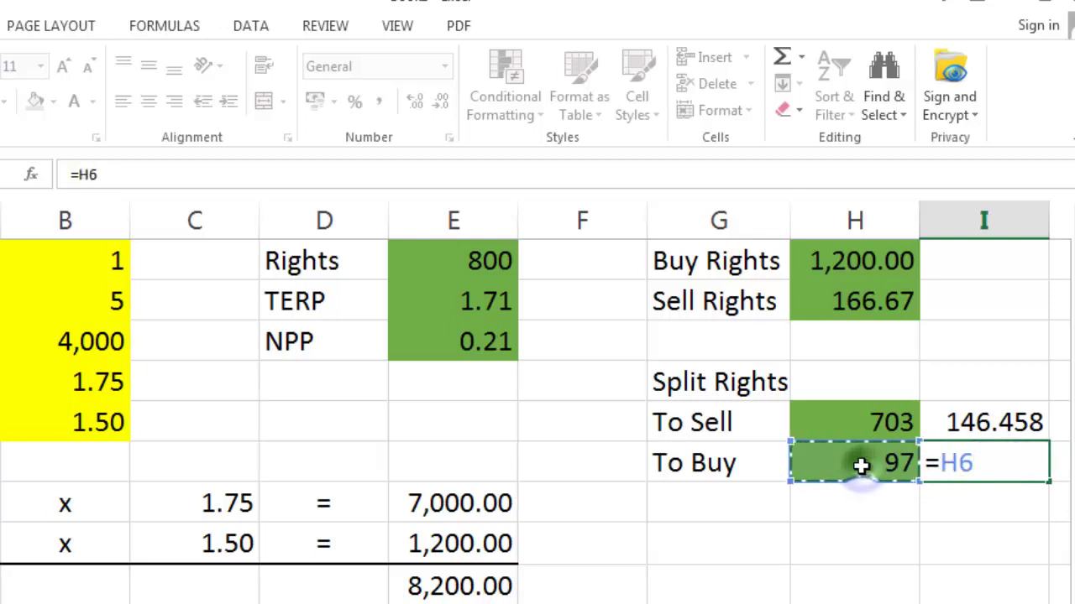
pyautogui.write('*')
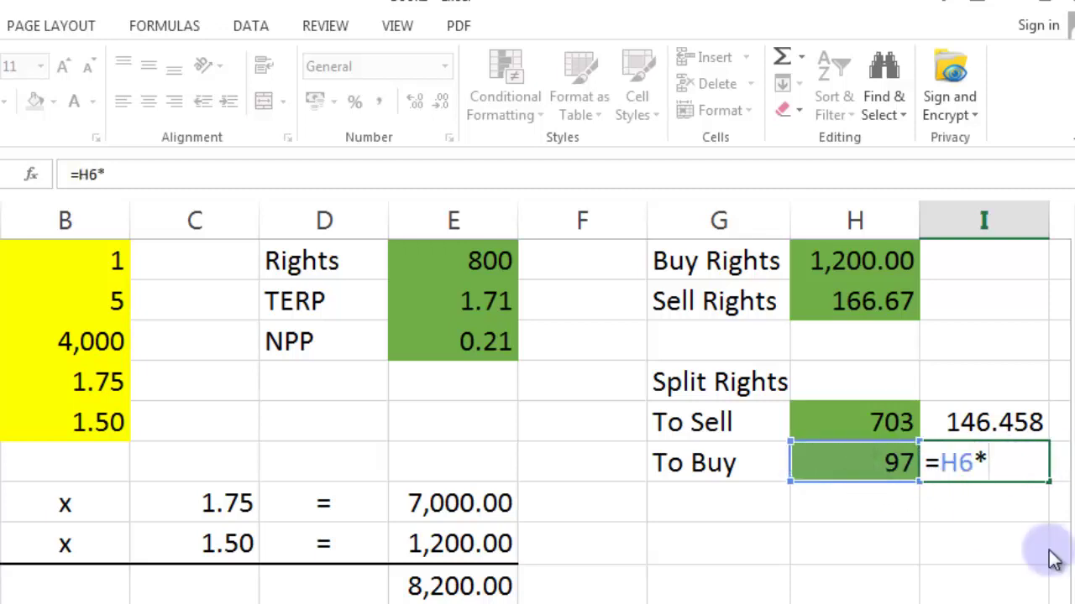
pyautogui.click(90, 422)
pyautogui.press('Return')
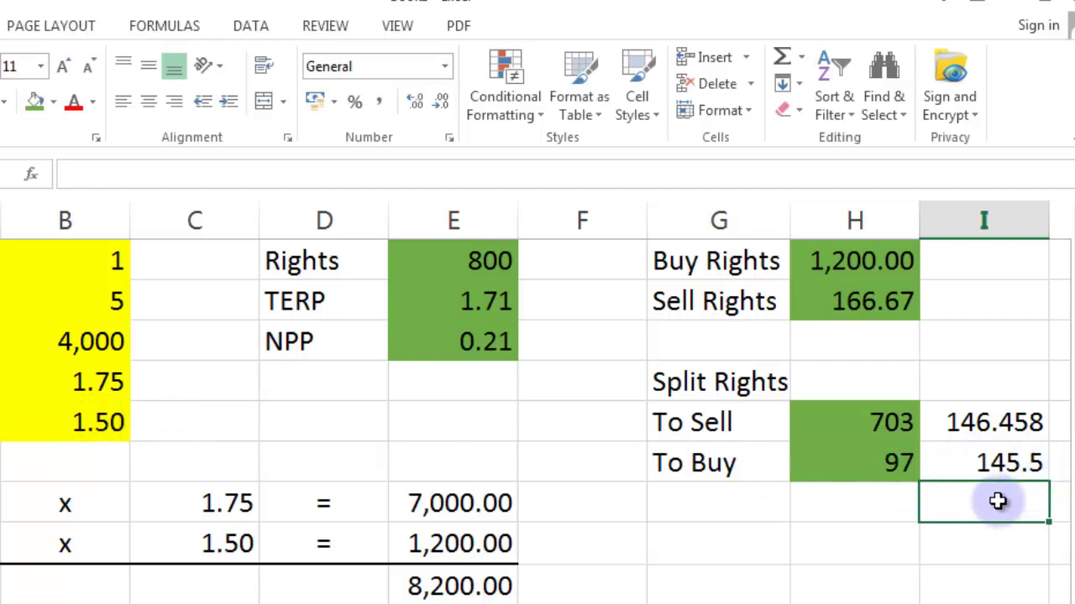
# Calculate the leftover cash in I7 by subtracting the purchase cost in I6 from the sale proceeds in I5
pyautogui.write('=')
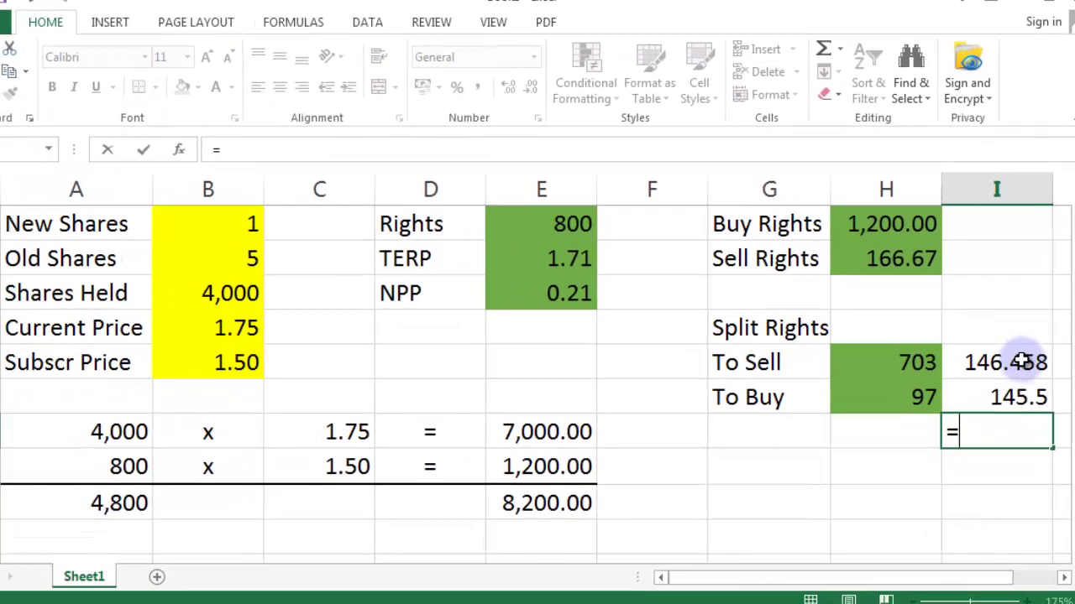
pyautogui.click(1021, 360)
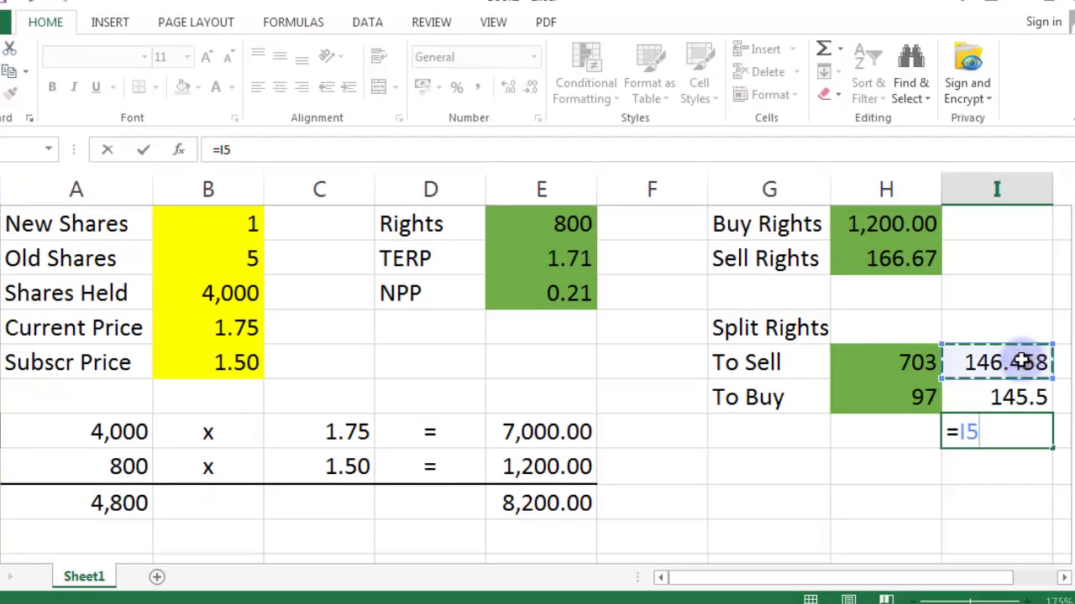
pyautogui.write('-')
pyautogui.click(1019, 398)
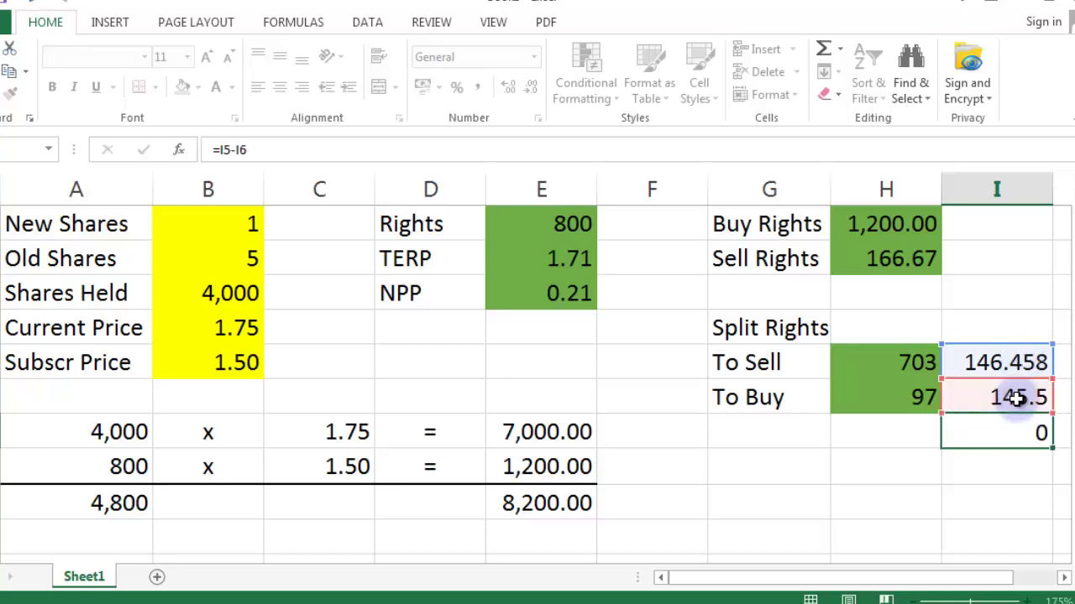
pyautogui.press('Return')
pyautogui.click(1039, 431)
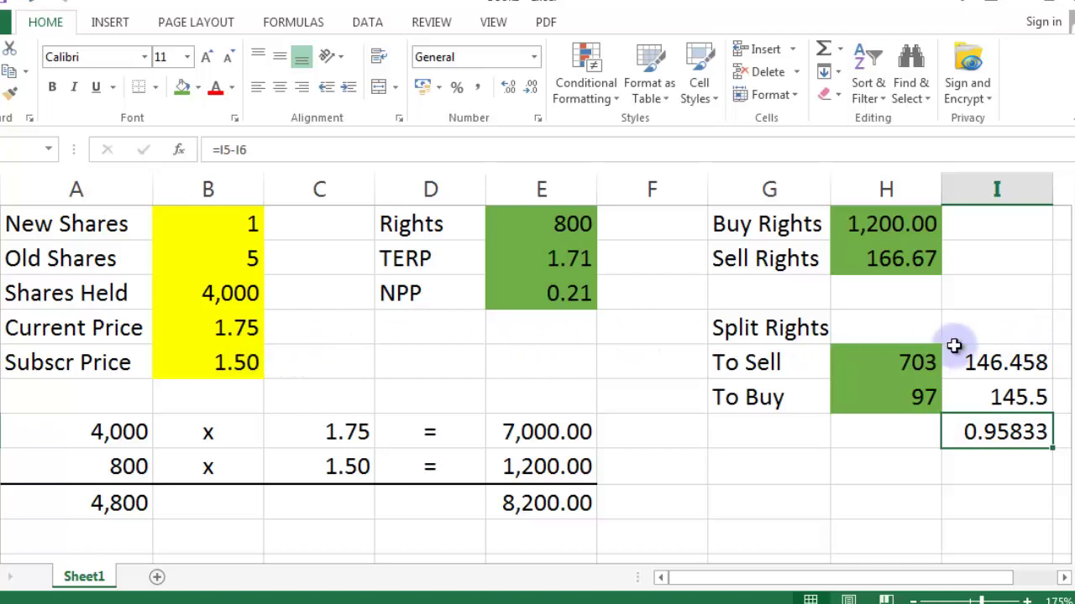
# Enter the heading Cash in I4 and the label Profit in G7, below To Buy
pyautogui.click(1003, 327)
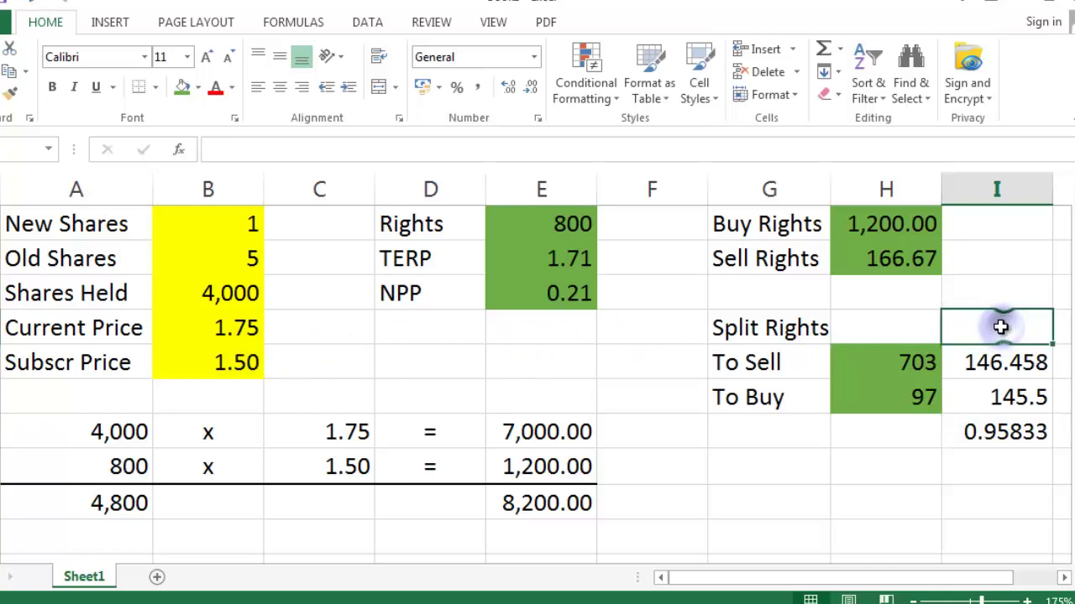
pyautogui.write('Cash')
pyautogui.press('Return')
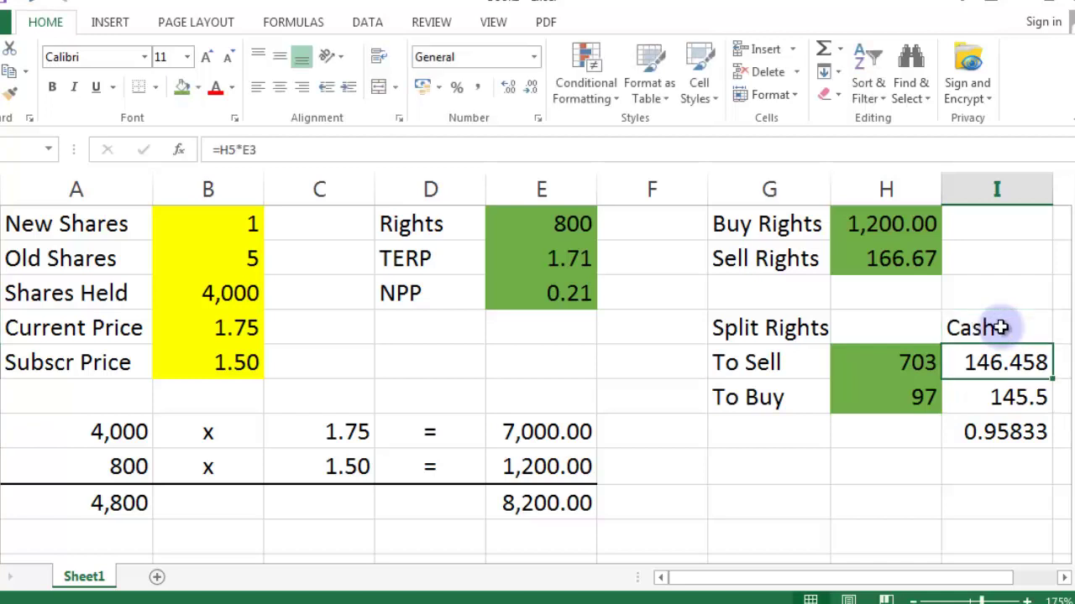
pyautogui.click(773, 427)
pyautogui.write('Pro')
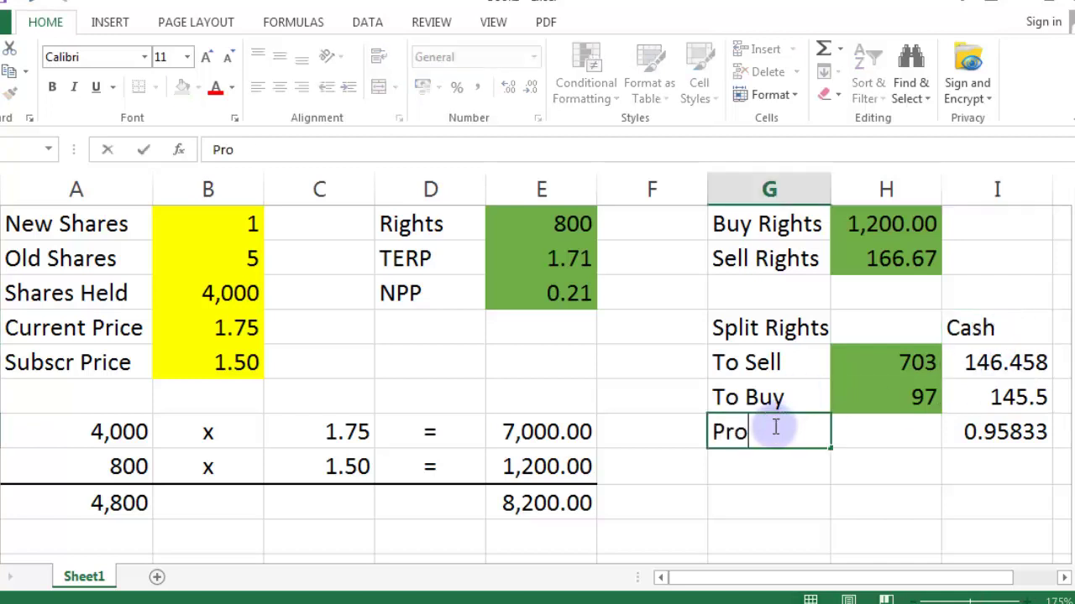
pyautogui.write('fit')
pyautogui.press('Return')
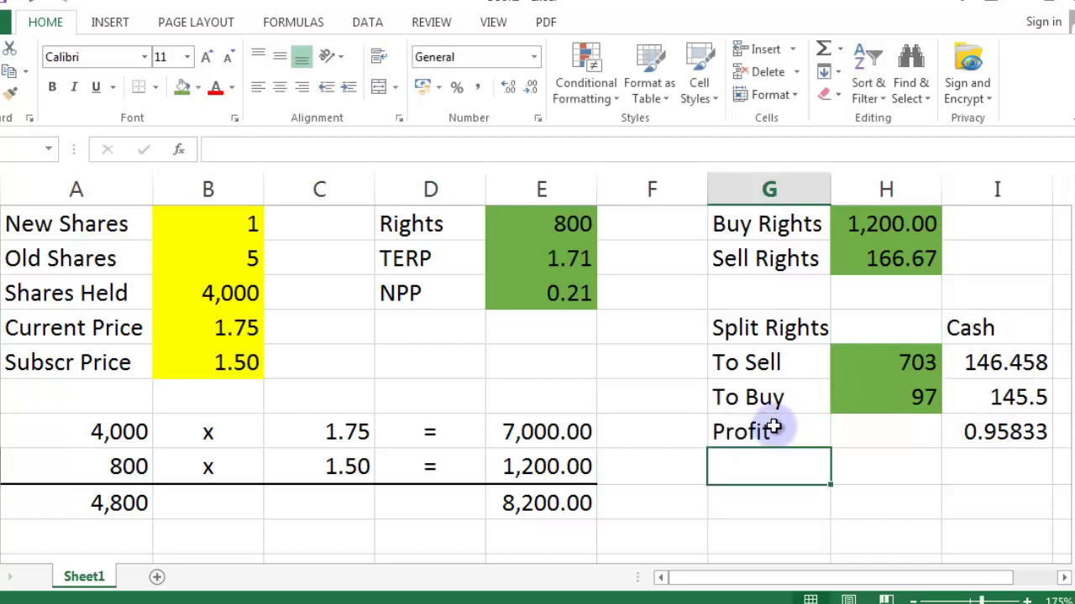
# Copy the two-decimal number format of C7 to the cash amounts in I5, I6 and I7 with Format Painter
pyautogui.click(1008, 361)
pyautogui.moveTo(1007, 361); pyautogui.dragTo(1020, 427)
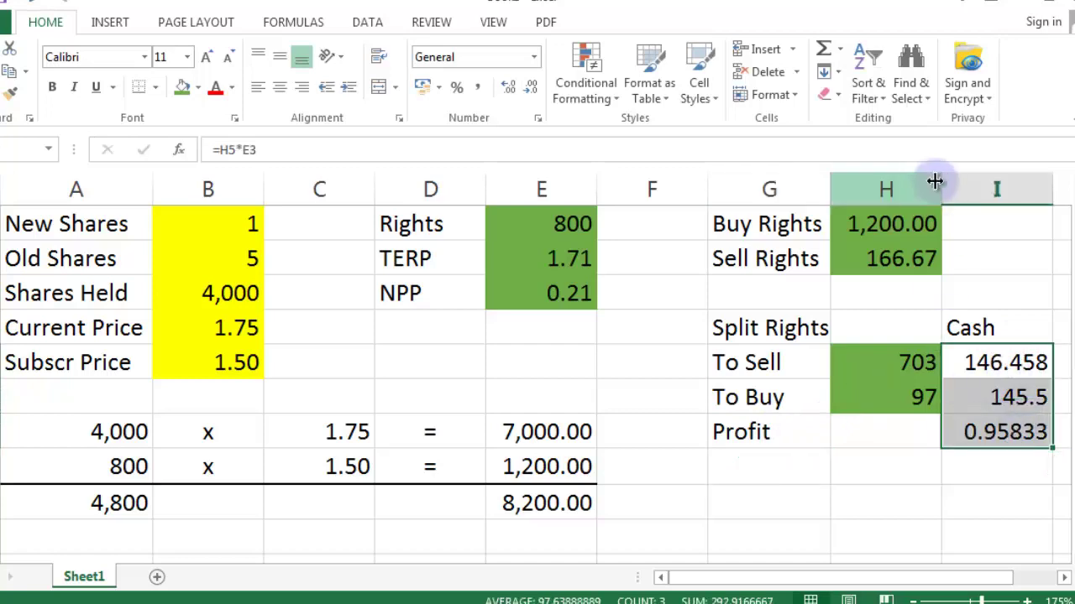
pyautogui.click(348, 430)
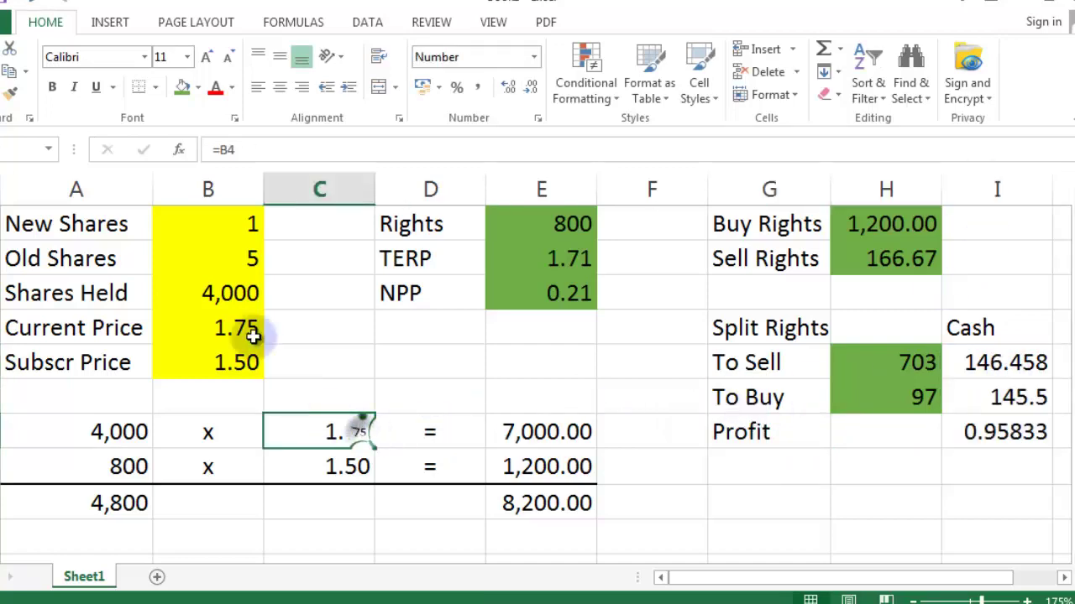
pyautogui.click(14, 95)
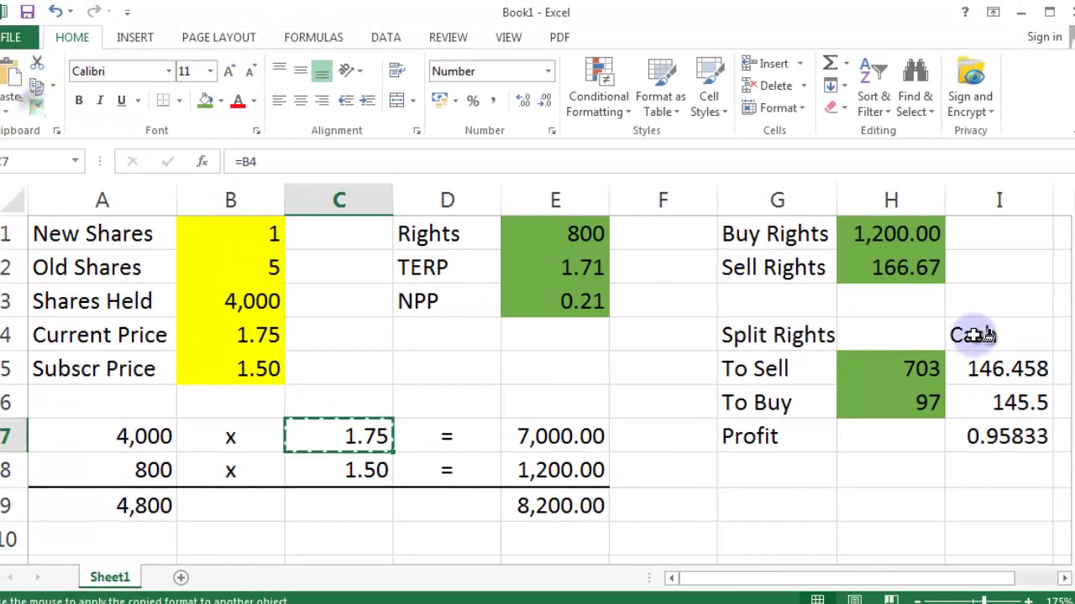
pyautogui.click(974, 368)
pyautogui.click(991, 403)
pyautogui.click(1007, 437)
pyautogui.click(35, 104)
# Fill the cash amounts in I5:I6 with light blue and the profit in I7 with orange
pyautogui.moveTo(1028, 369); pyautogui.dragTo(1032, 401)
pyautogui.click(220, 100)
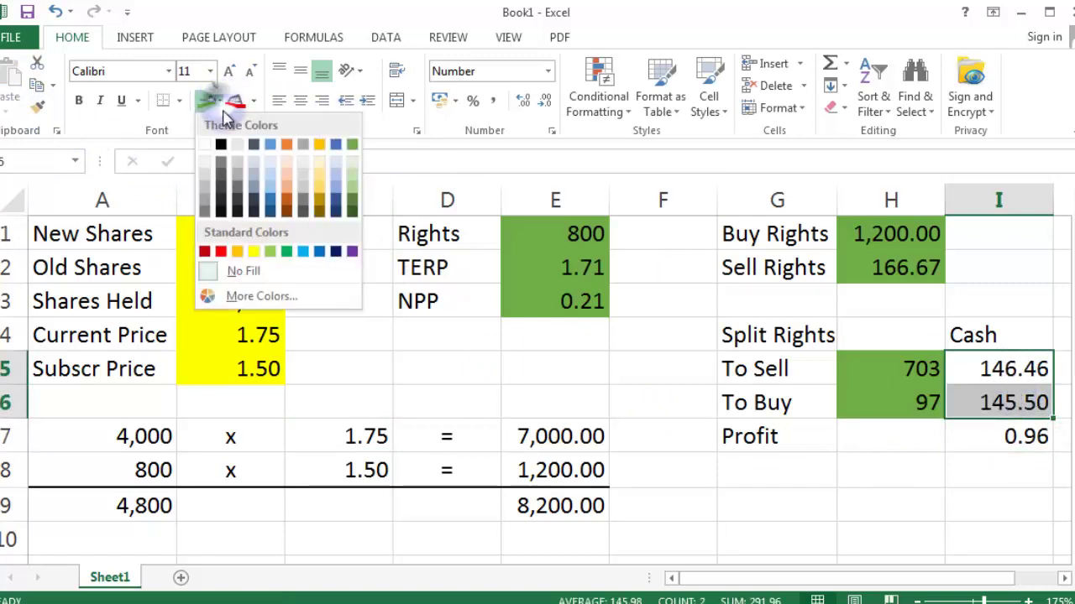
pyautogui.click(304, 251)
pyautogui.click(1029, 435)
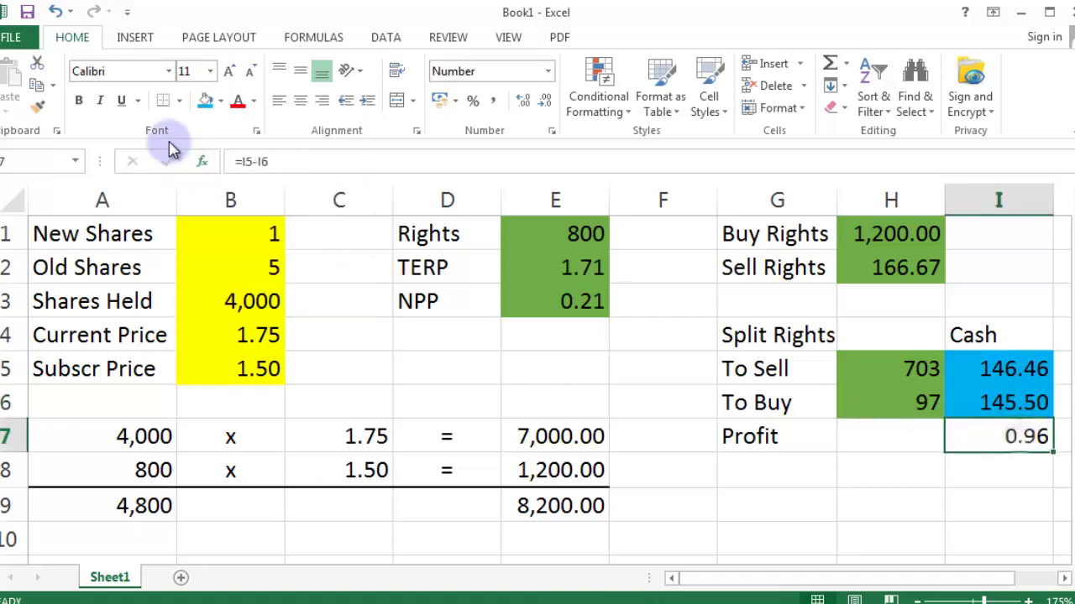
pyautogui.click(221, 100)
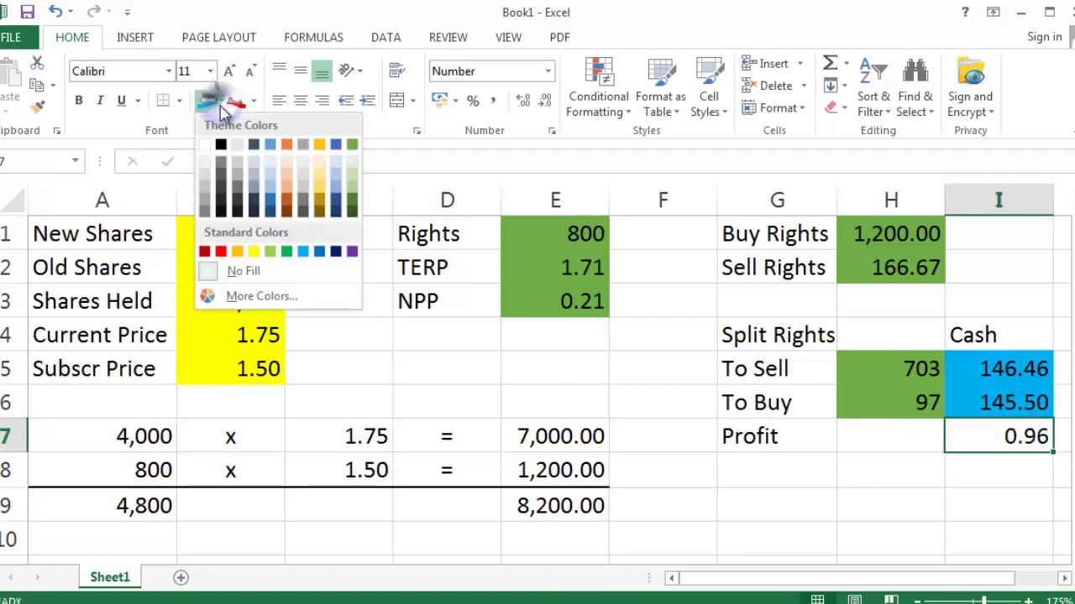
pyautogui.click(237, 251)
pyautogui.click(803, 485)
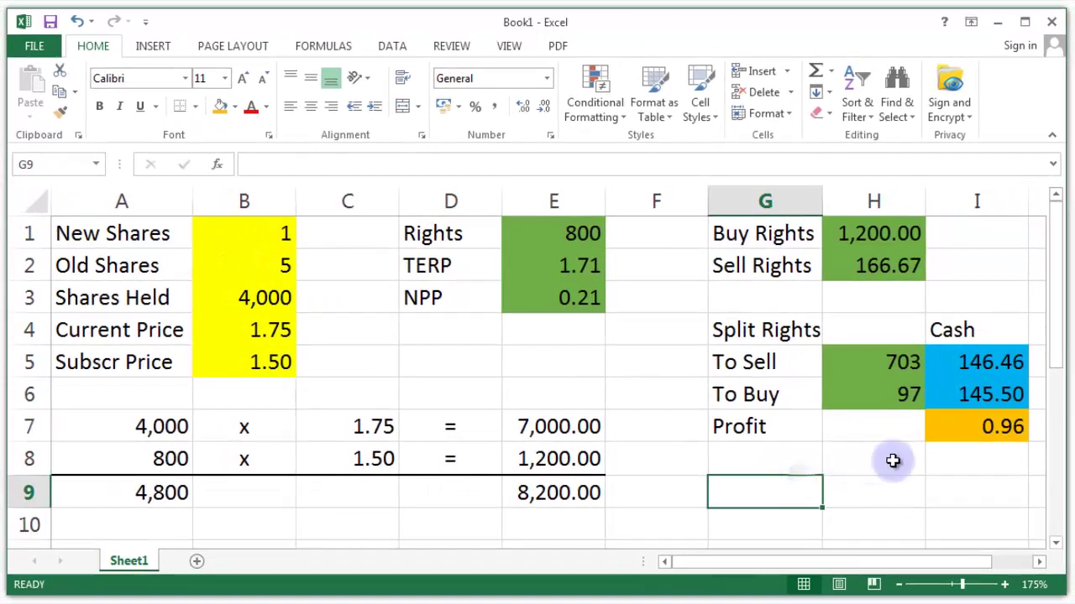
pyautogui.click(890, 490)
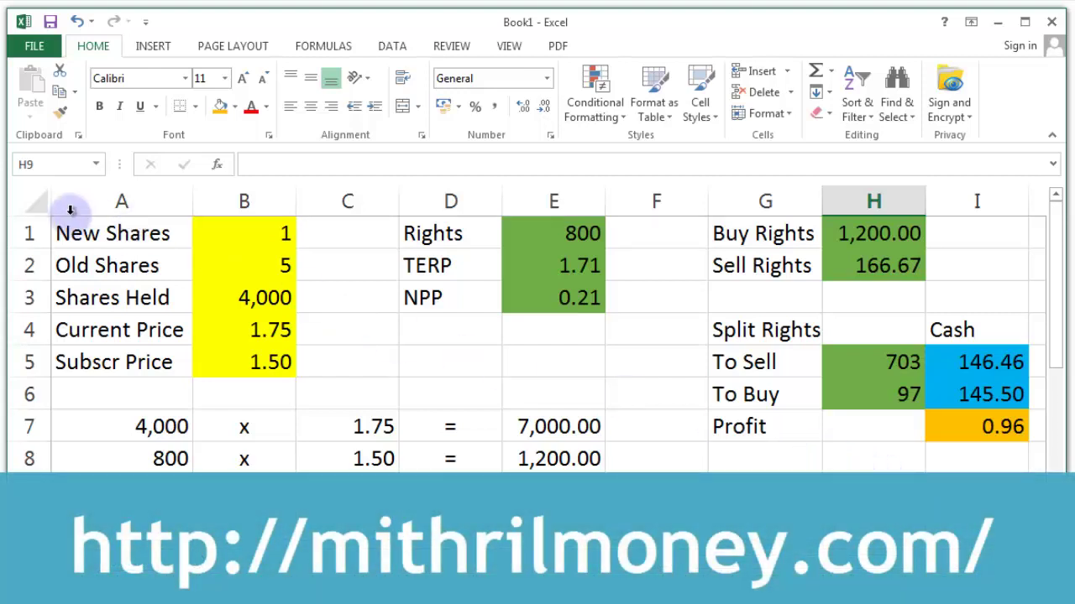
# Select the whole sheet and AutoFit all column widths to their contents
pyautogui.click(30, 203)
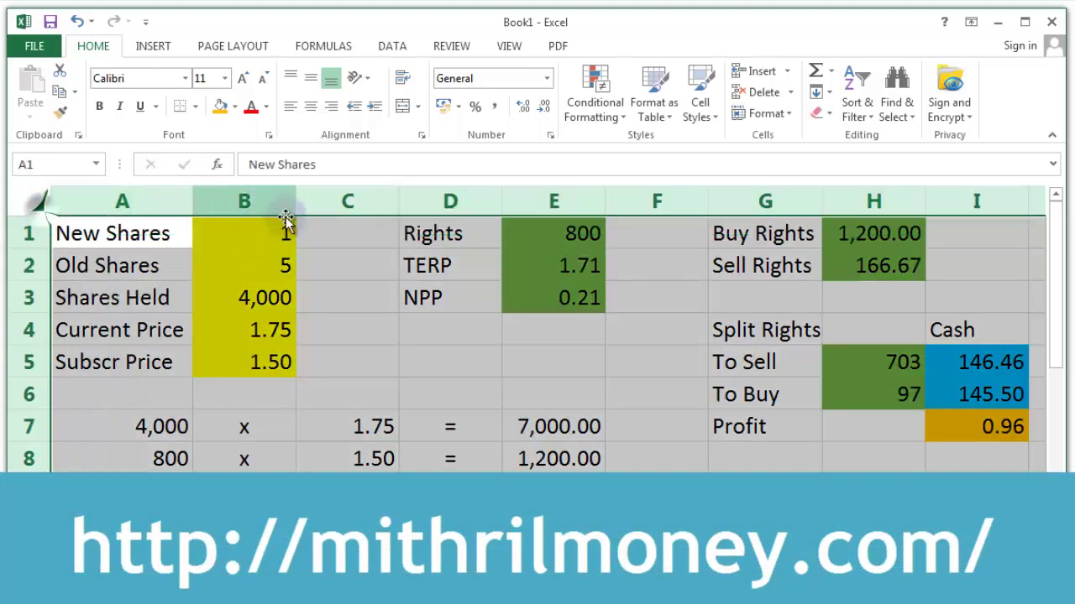
pyautogui.doubleClick(293, 202)
pyautogui.click(920, 299)
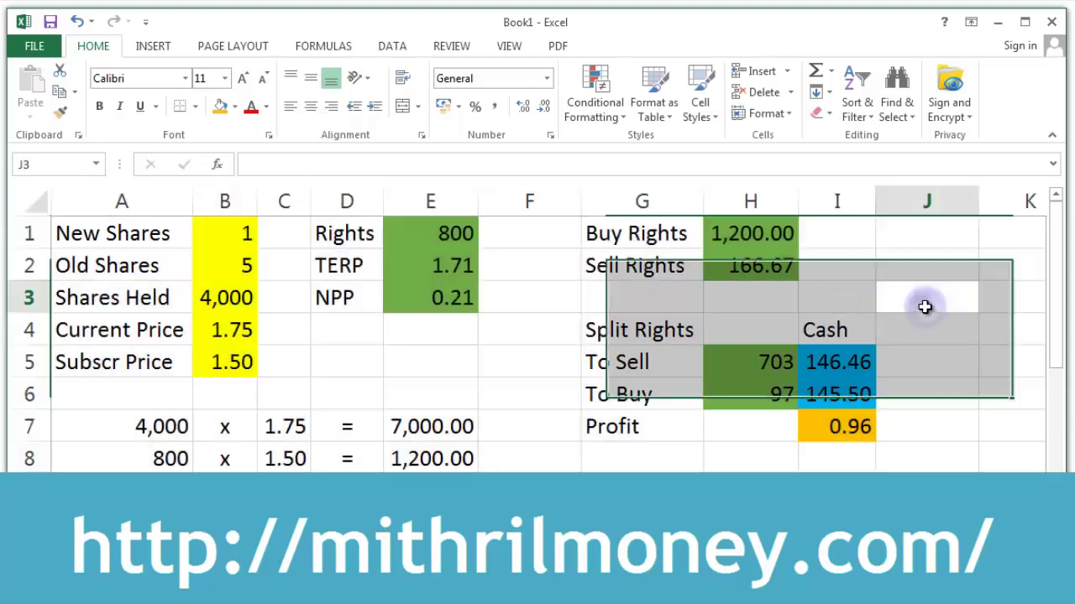